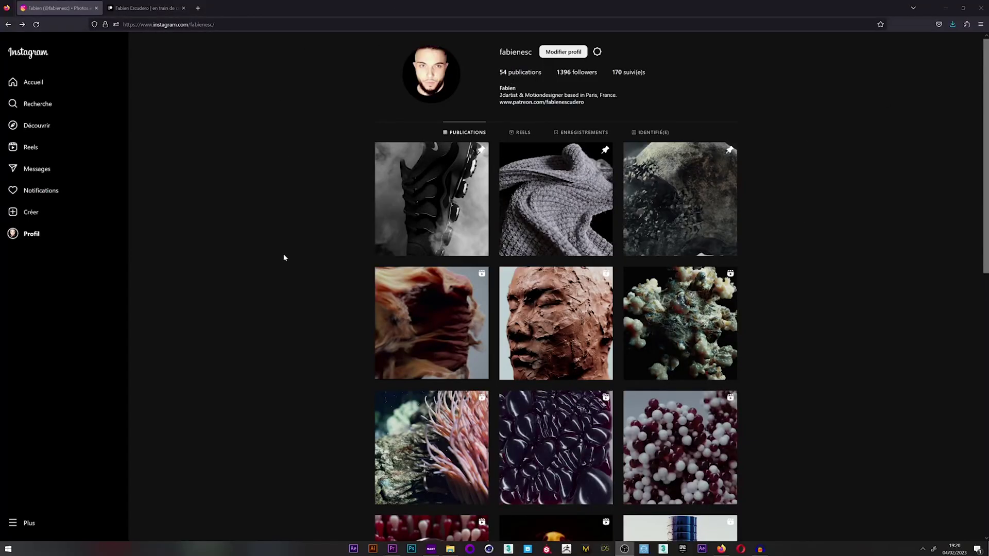
Step: Browse the Instagram profile, open the Fungus infection post, and look over the recent posts on the Patreon page
scroll(288, 275, "down", 2)
scroll(294, 283, "up", 2)
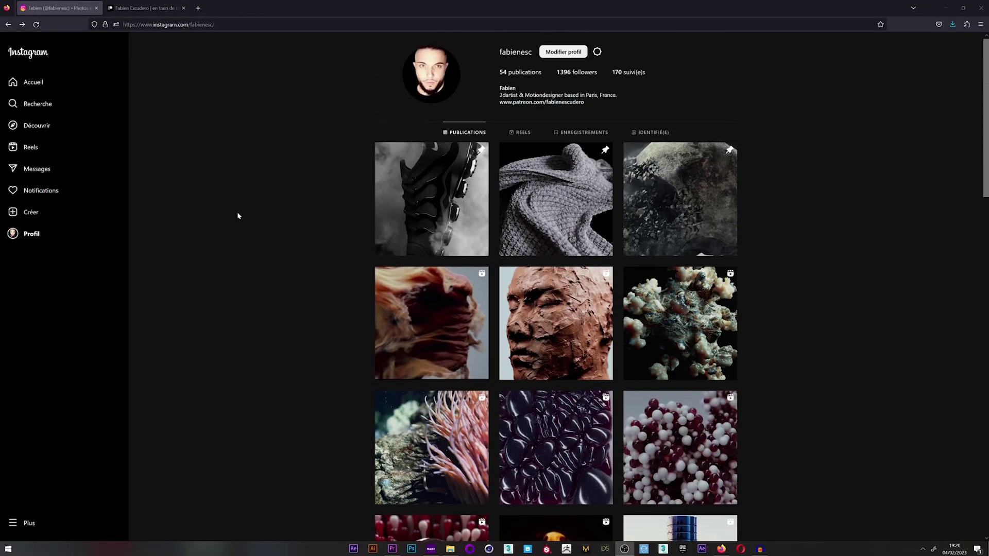
left_click(675, 361)
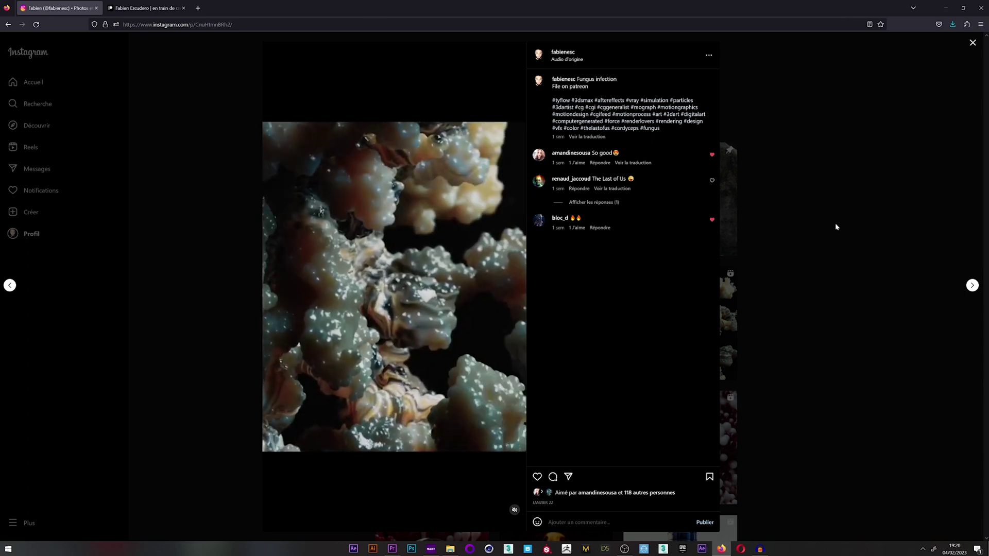
left_click(170, 8)
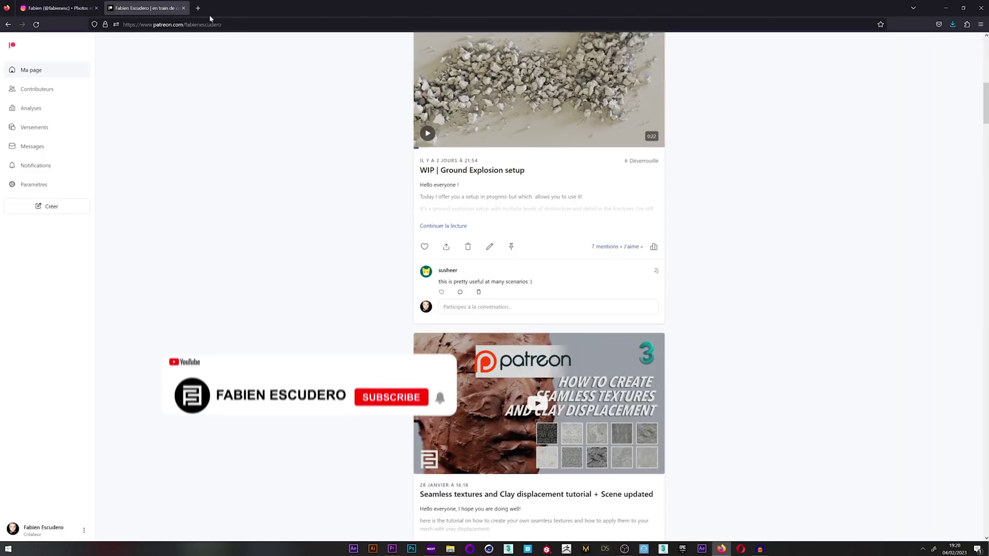
scroll(407, 464, "up", 8)
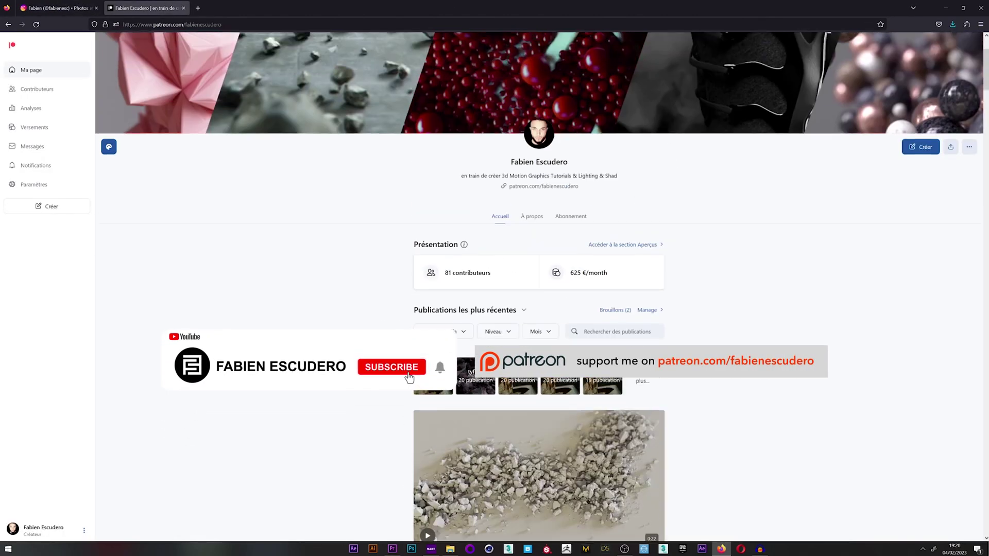
scroll(374, 300, "down", 15)
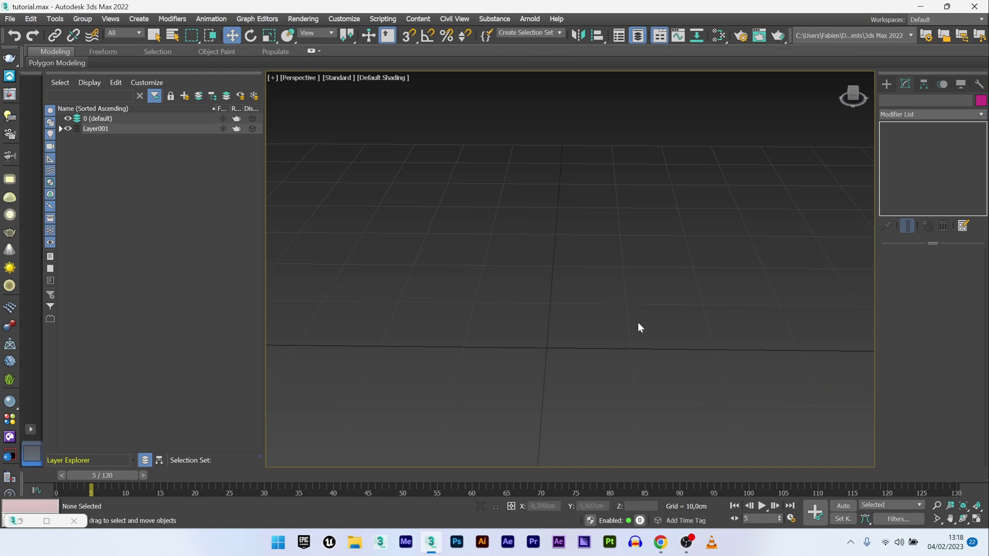
Step: In 3ds Max, create a sphere with a radius of about 11.3 cm near the grid origin
left_click(886, 83)
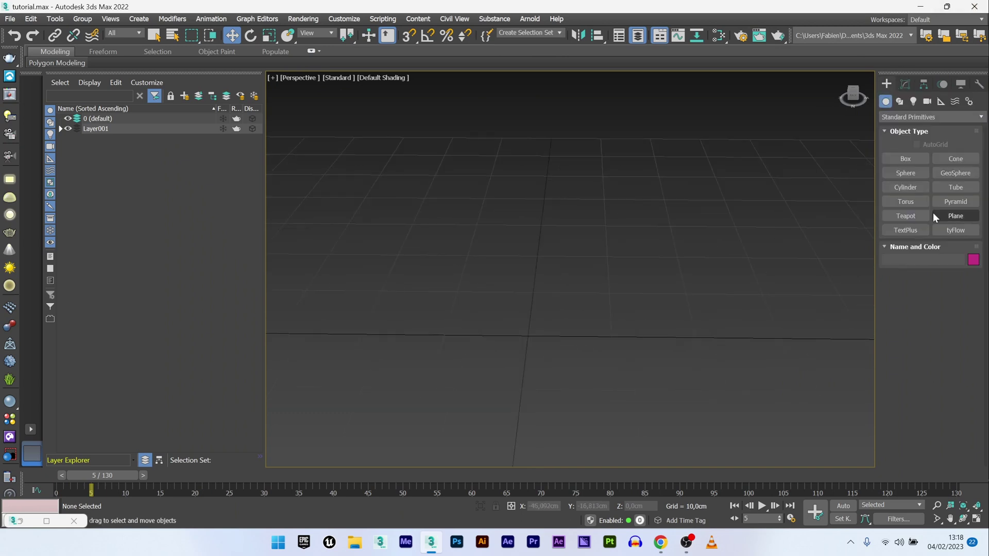
left_click(893, 173)
left_click_drag(525, 328, 526, 281)
key("w")
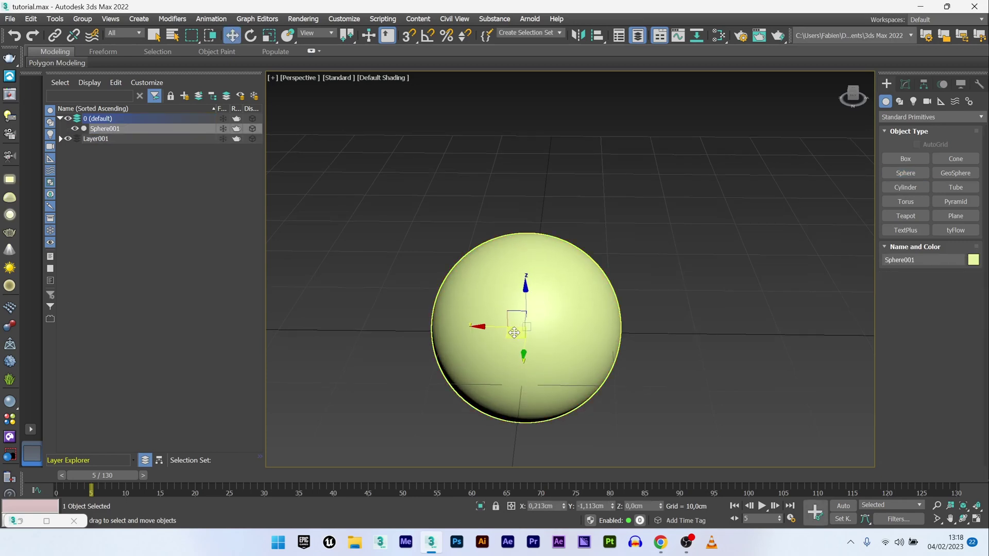
left_click(905, 84)
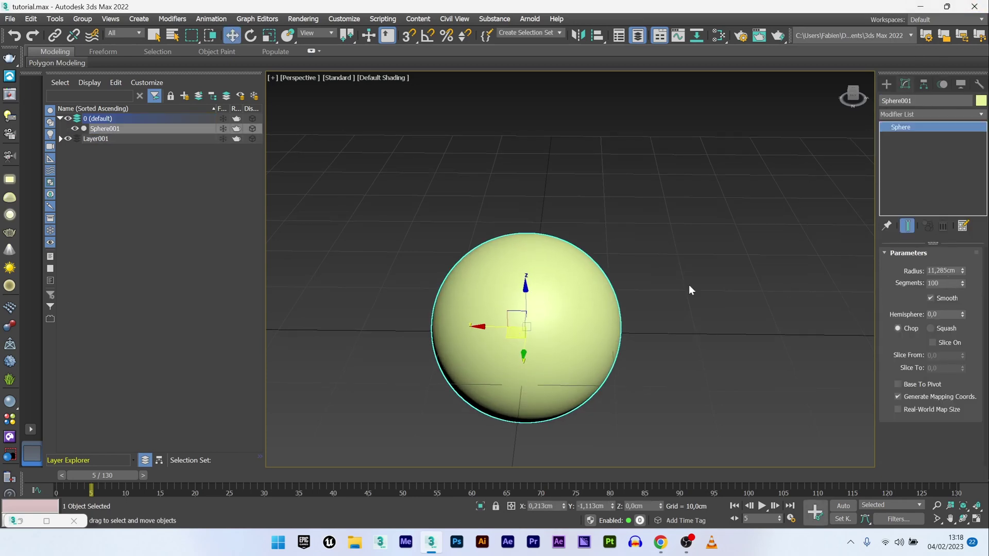
scroll(391, 281, "down", 2)
middle_click_drag(390, 291, 386, 272, "alt")
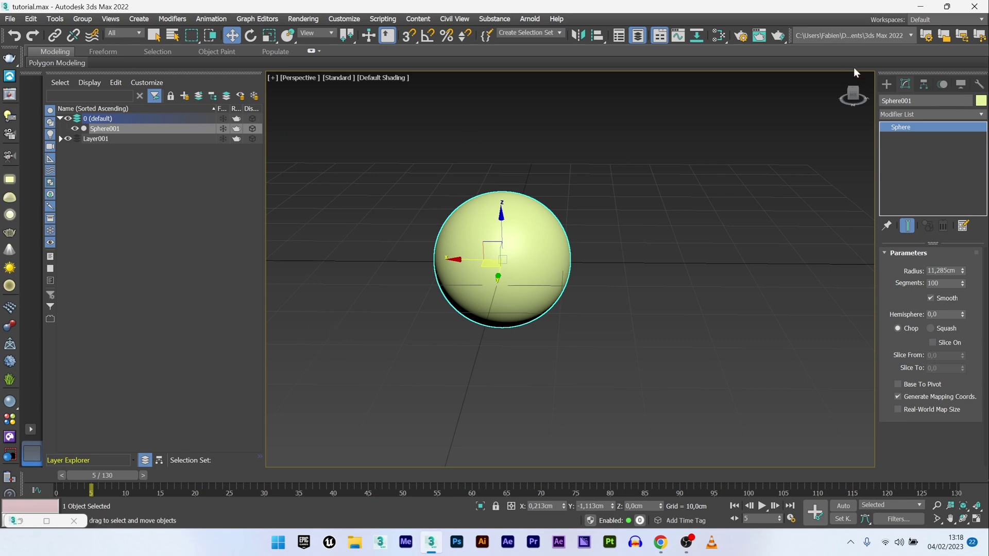
Step: Create a tyFlow object beside the sphere and open its editor
left_click(886, 84)
left_click(955, 230)
left_click(762, 298)
left_click(904, 84)
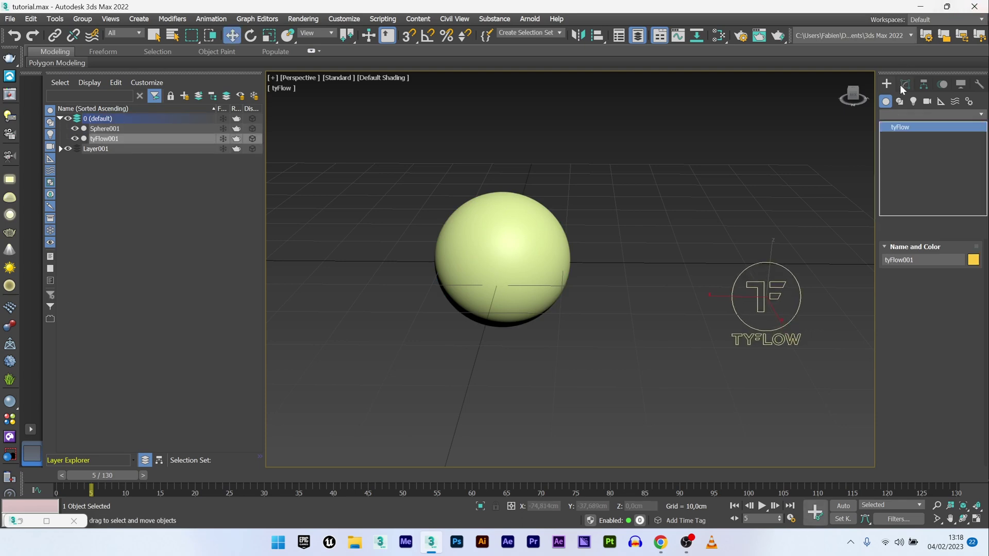
left_click(916, 278)
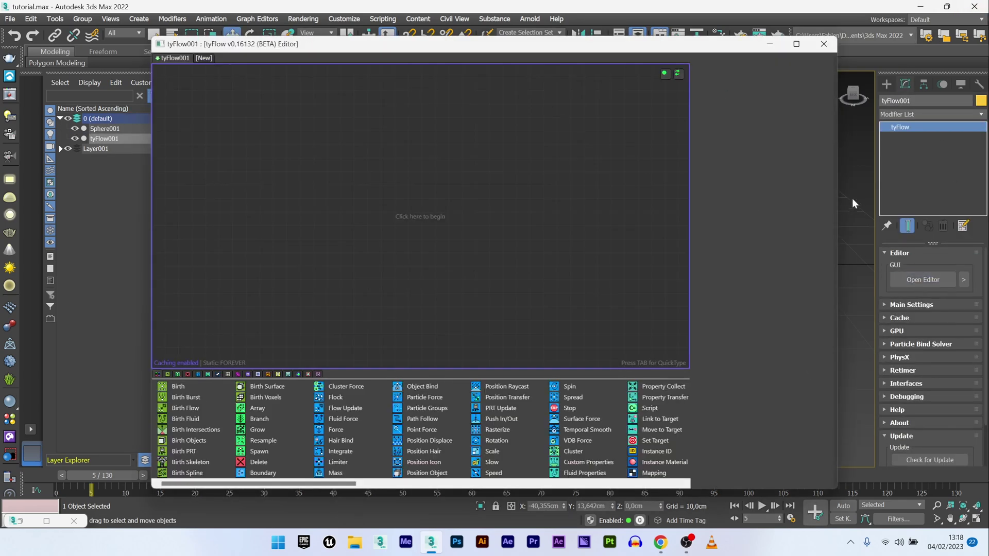
middle_click_drag(644, 272, 668, 264)
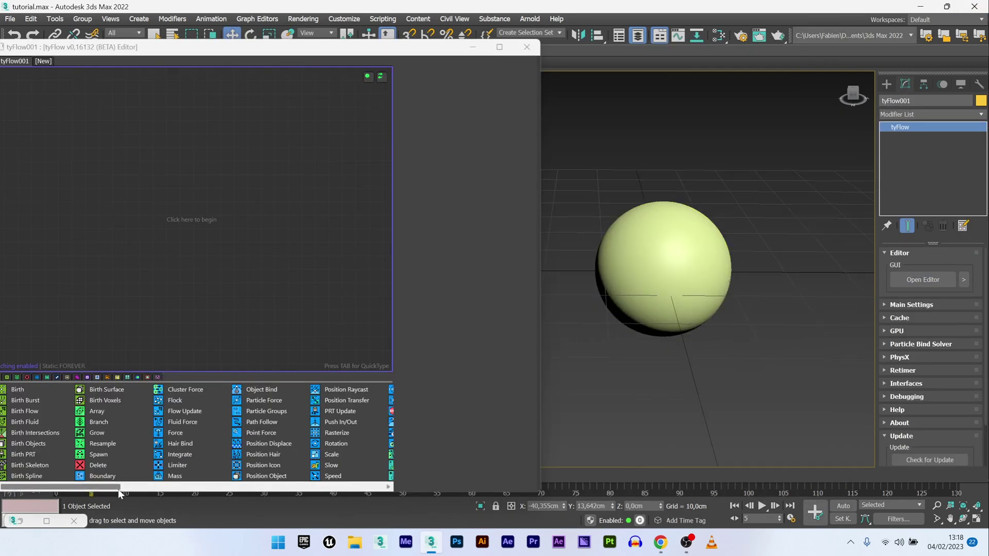
Step: Build an event from Birth VDB, Object to SDF and VDB To Mesh operators, with Sphere001 as the Object to SDF source
left_click_drag(117, 490, 383, 488)
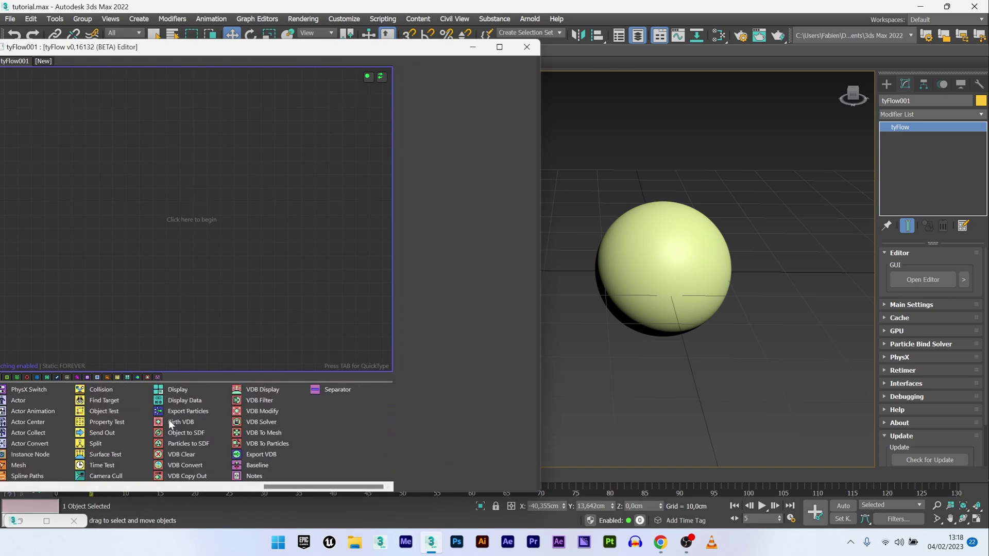
left_click_drag(170, 422, 63, 90)
left_click_drag(120, 49, 186, 49)
left_click_drag(239, 437, 150, 129)
left_click(501, 189)
left_click(664, 268)
left_click_drag(376, 58, 382, 231)
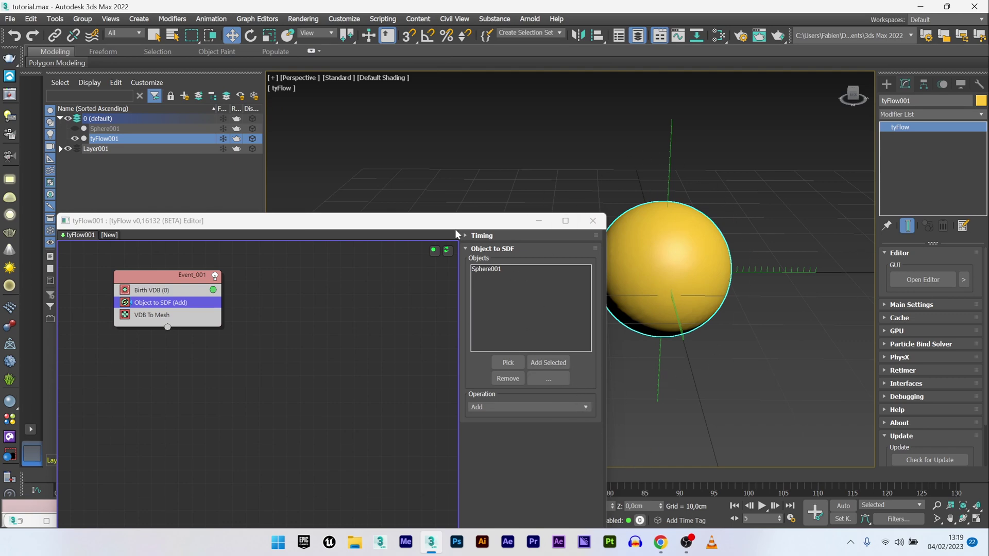
left_click_drag(449, 227, 427, 65)
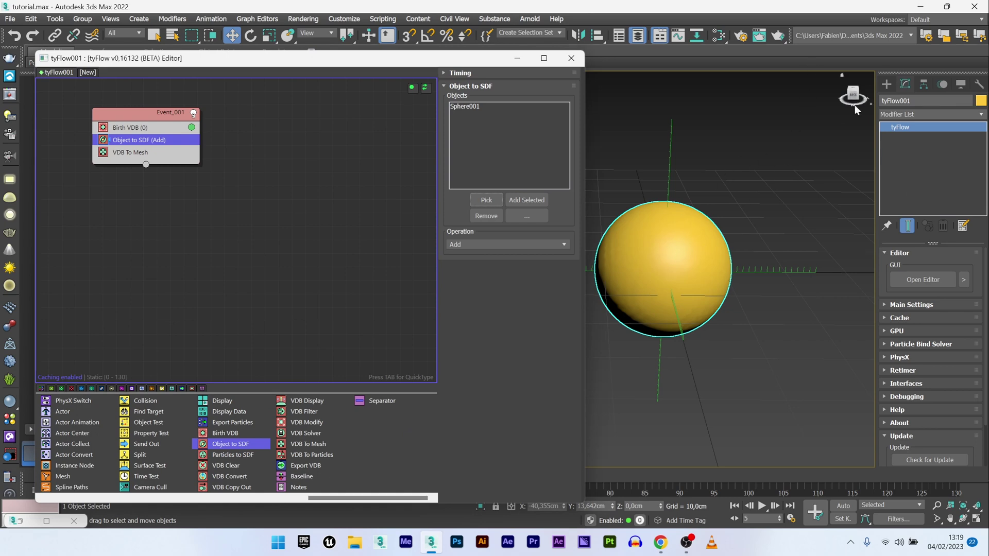
Step: Add a VDB Modify operator directly below Object to SDF and set its timing to Continuous
key("Tab")
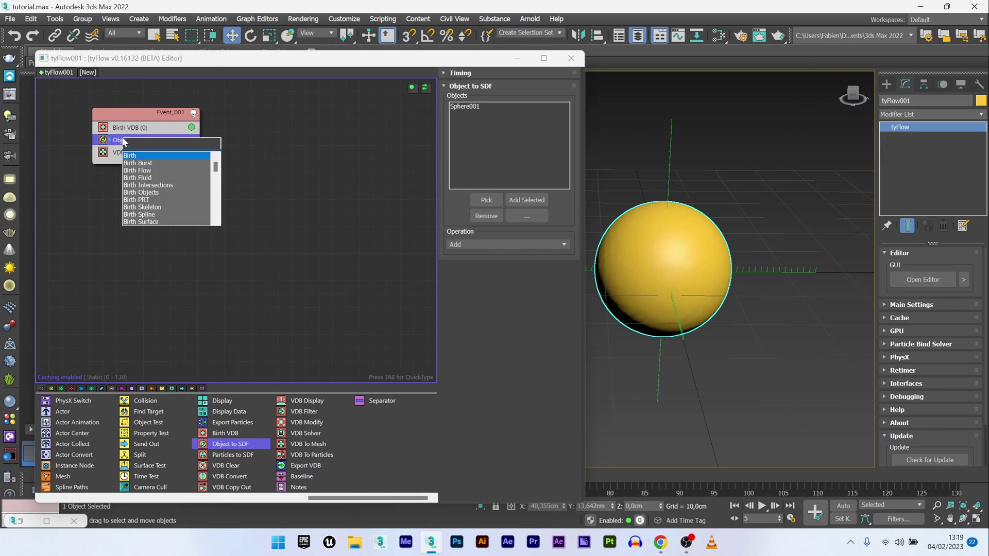
type("vd")
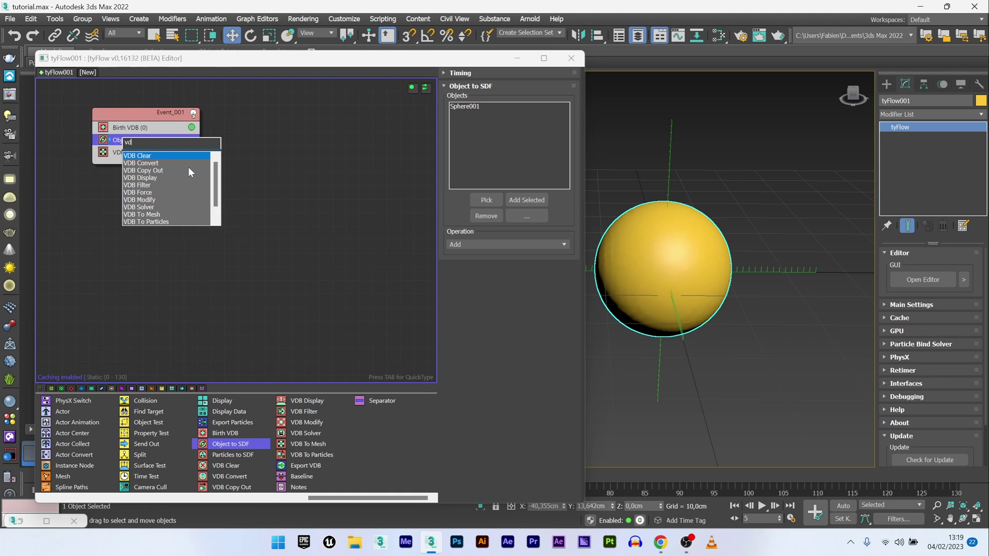
left_click(140, 201)
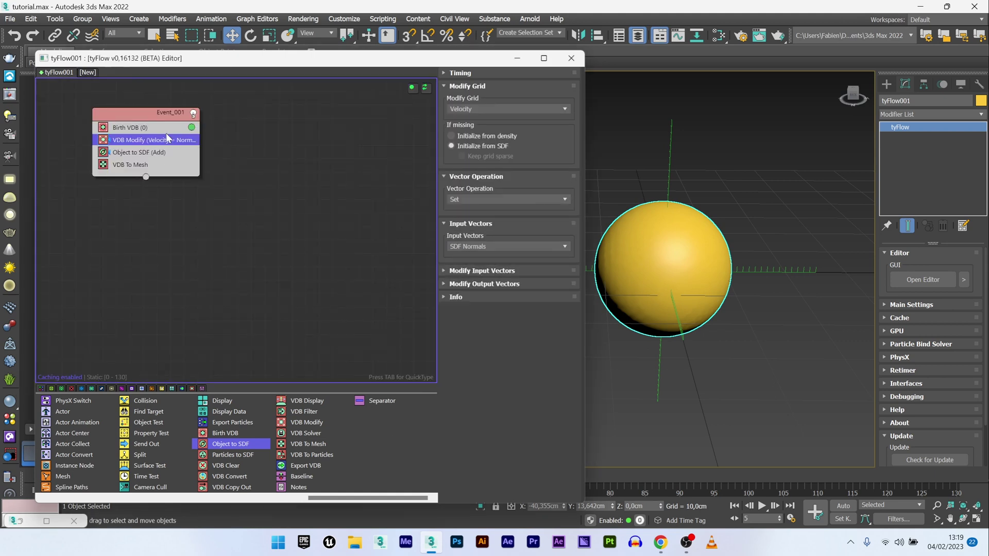
left_click_drag(169, 138, 166, 160)
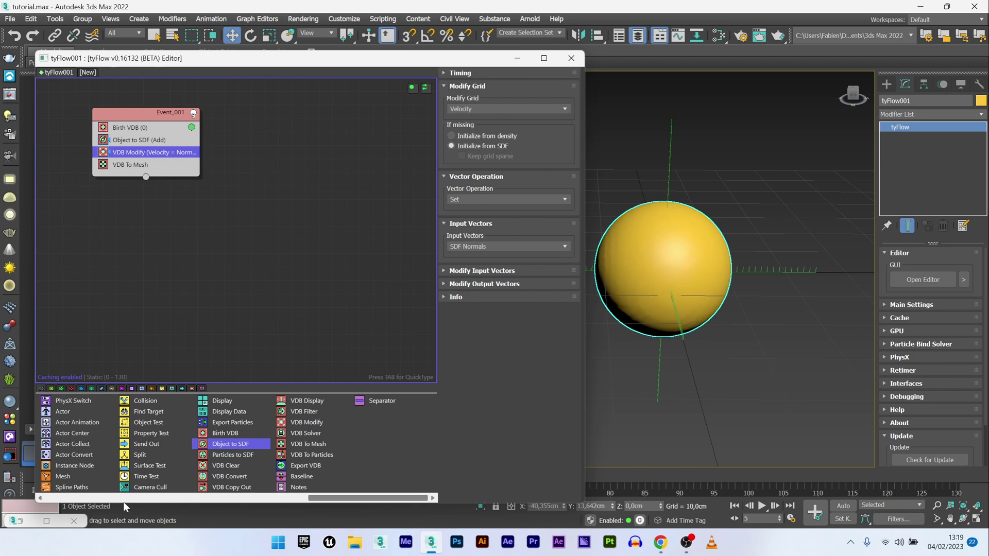
left_click_drag(135, 502, 26, 463)
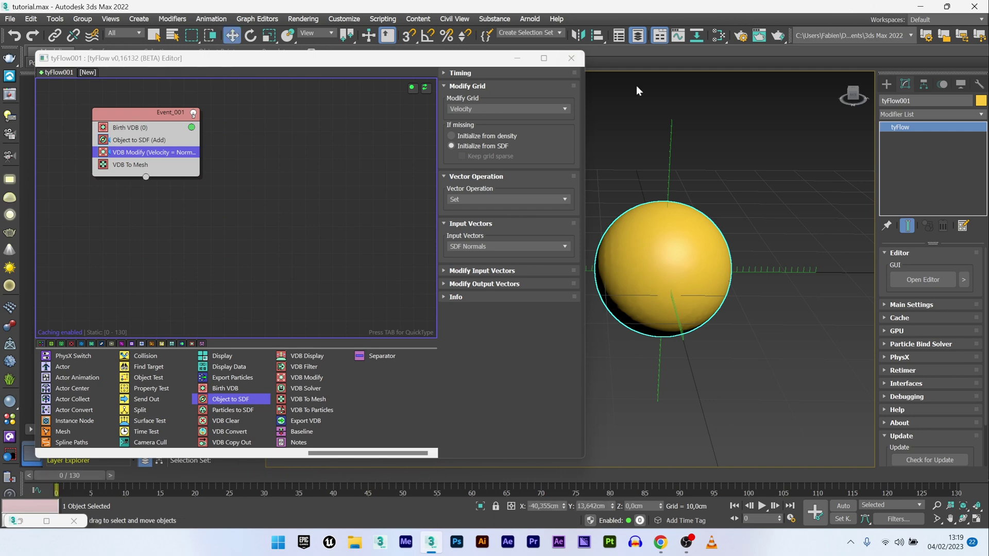
left_click(462, 74)
left_click(495, 87)
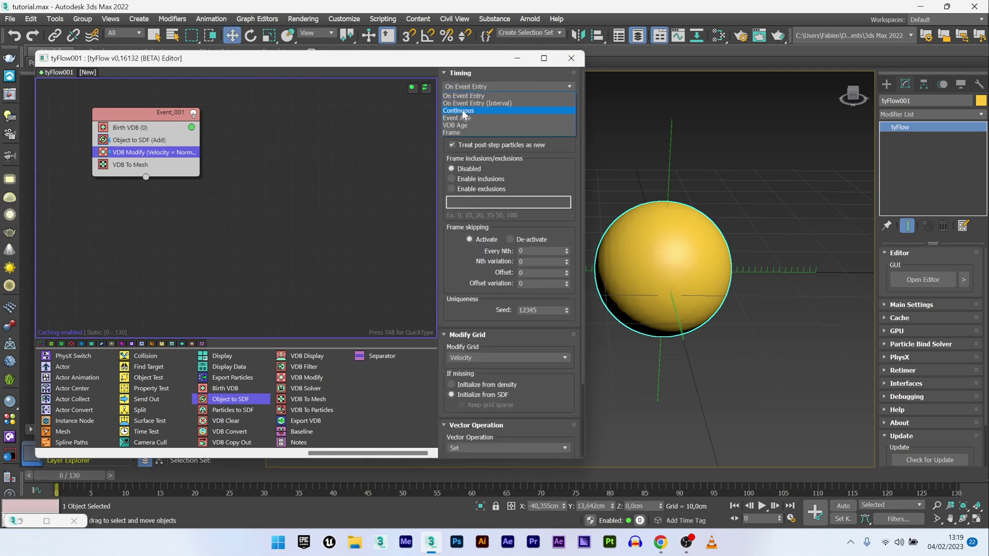
left_click(458, 110)
Step: Add a VDB Solver operator between VDB Modify and VDB To Mesh, and preview the simulation up to frame 11
key("Tab")
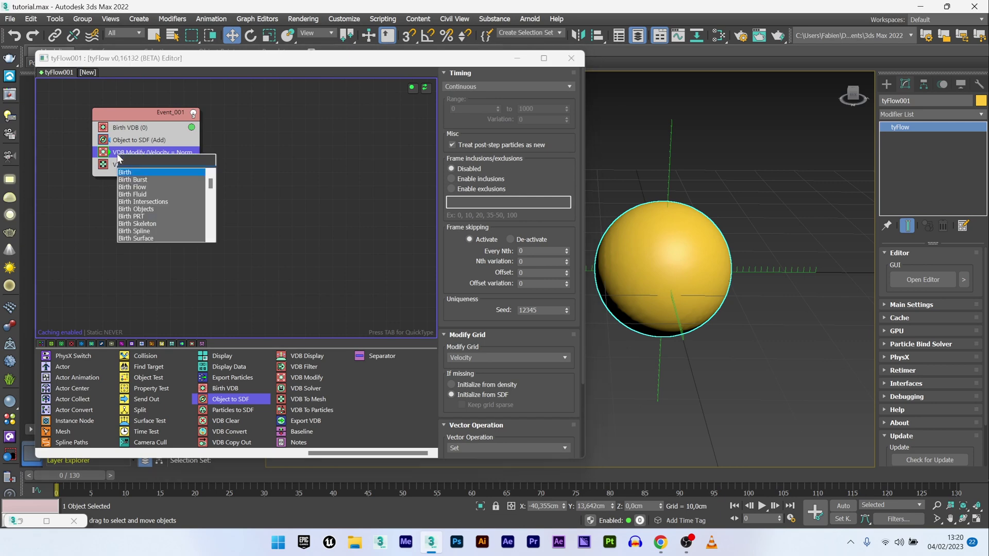
type("vd")
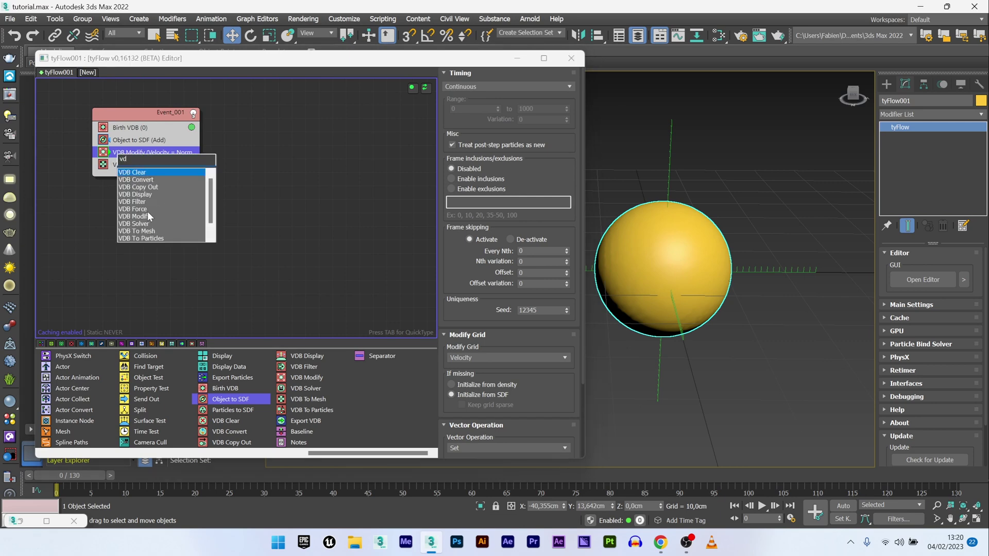
left_click(136, 223)
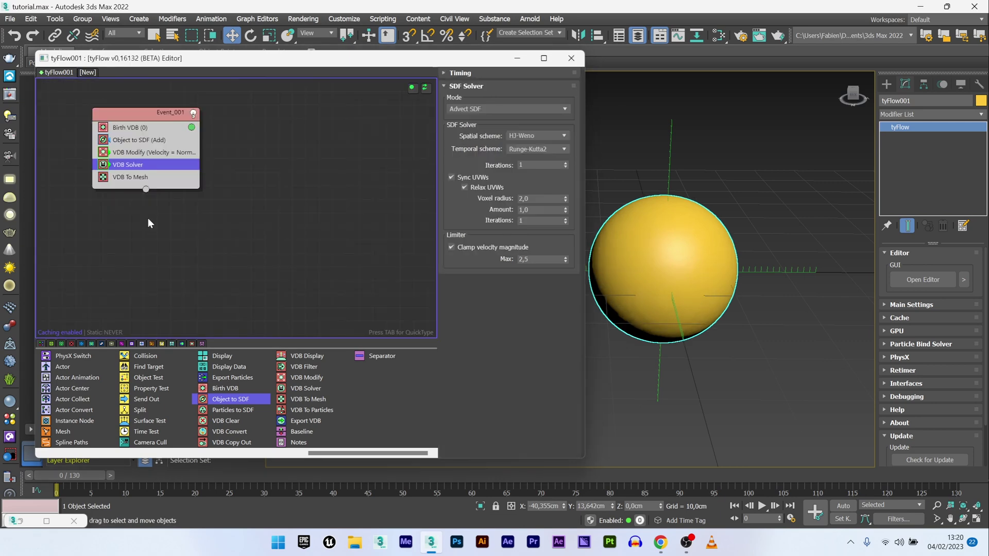
left_click_drag(67, 475, 187, 475)
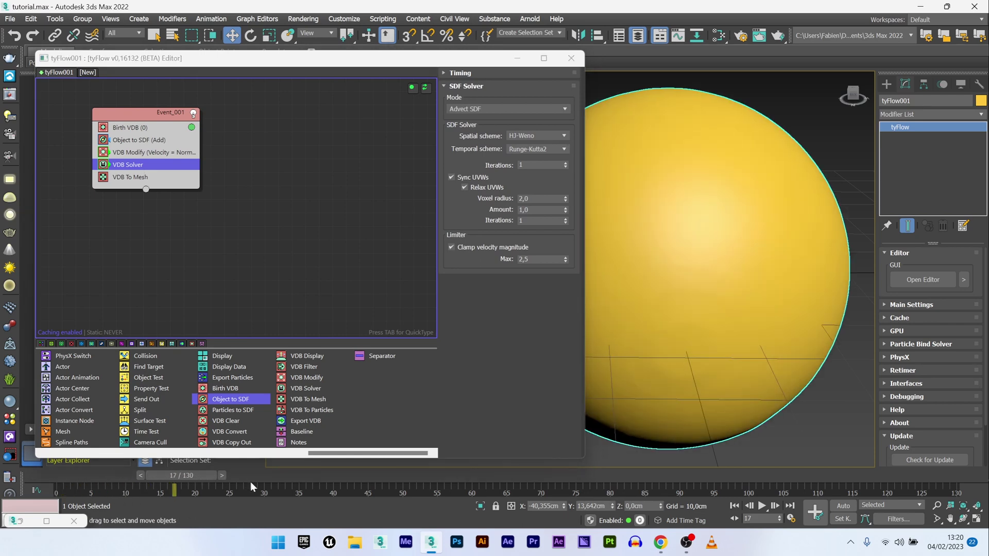
key("Home")
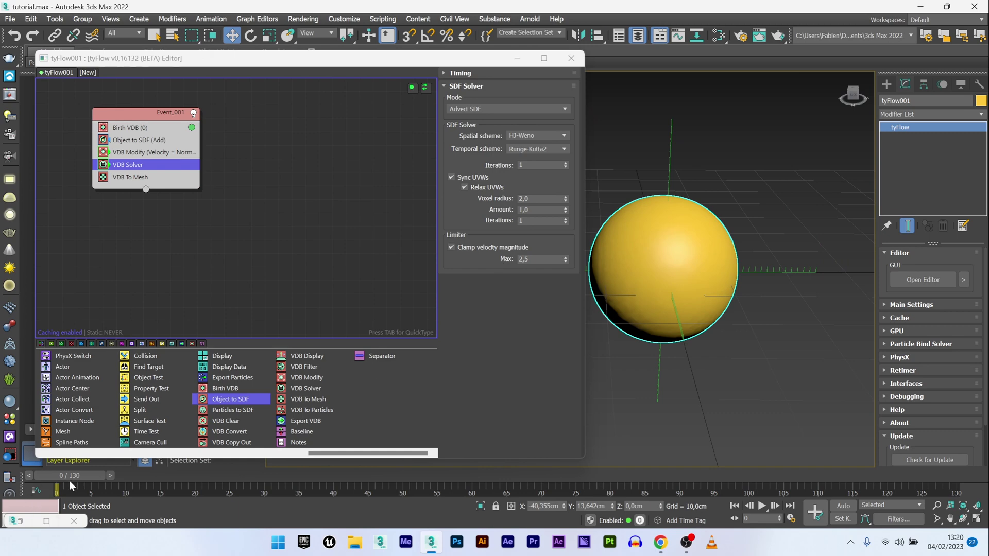
left_click_drag(70, 481, 142, 475)
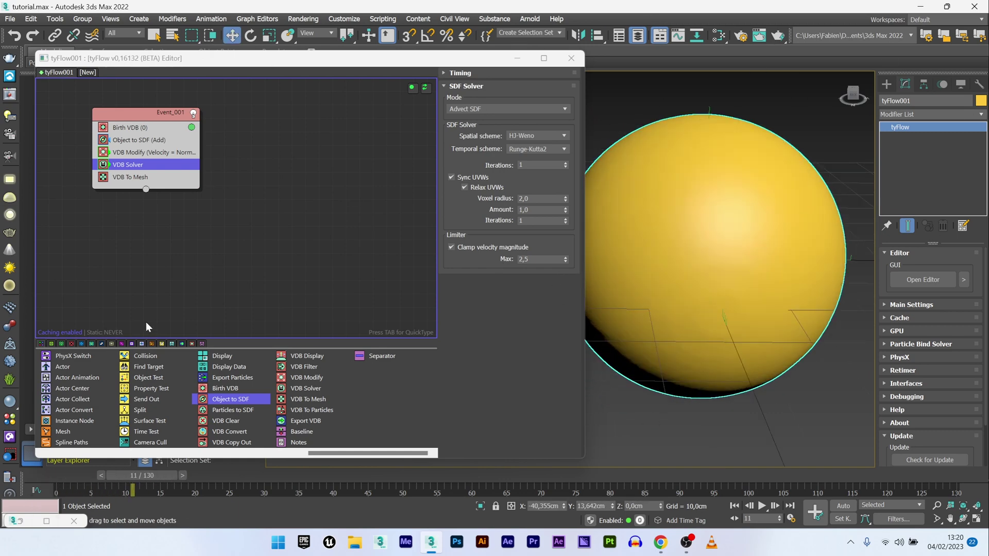
Step: Set the output vector multiplier of the VDB Modify operator to 0,5 and check the result on the timeline
left_click(165, 152)
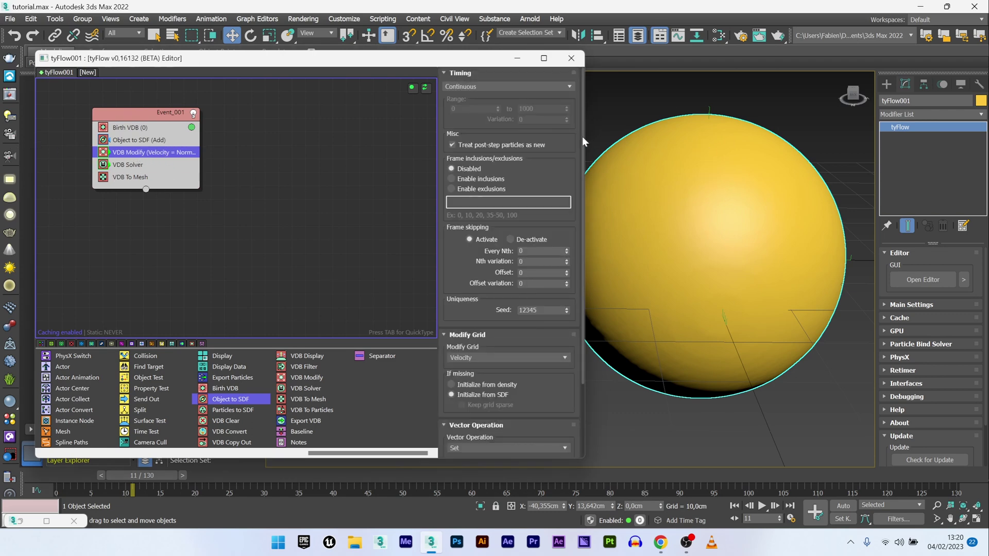
scroll(570, 400, "down", 3)
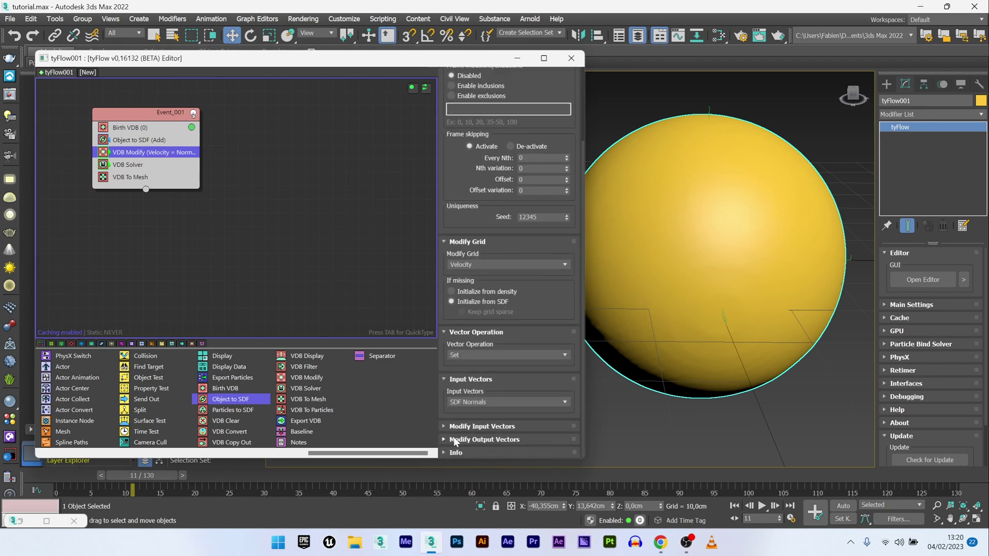
left_click(494, 439)
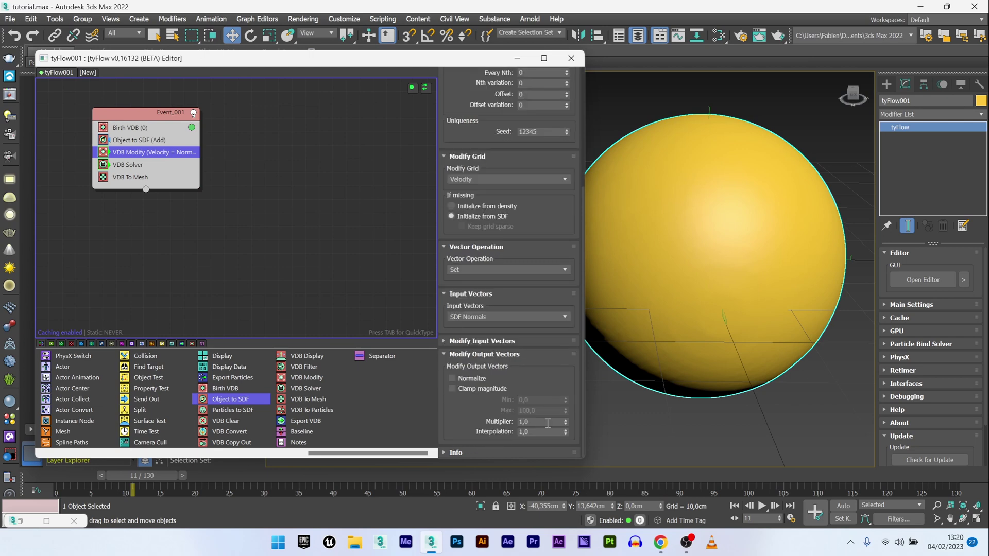
scroll(484, 433, "down", 3)
left_click(541, 423)
key("BackSpace")
key("BackSpace")
key("BackSpace")
key("Return")
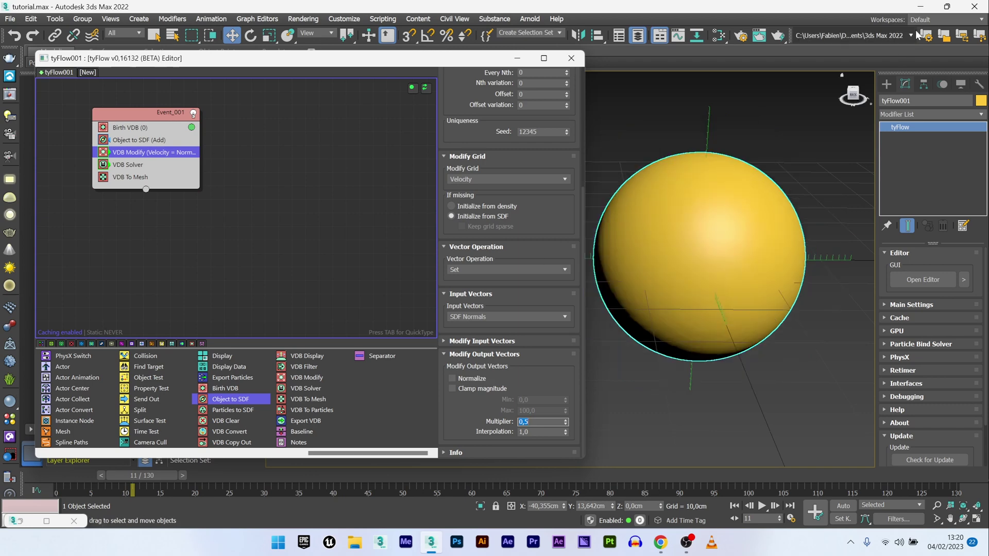
mouse_move(147, 478)
left_mouse_down()
mouse_move(75, 480)
mouse_move(149, 479)
left_mouse_up()
Step: Lower the VDB Modify output vector multiplier to 0,2 and preview the first frames of the simulation
left_click(538, 423)
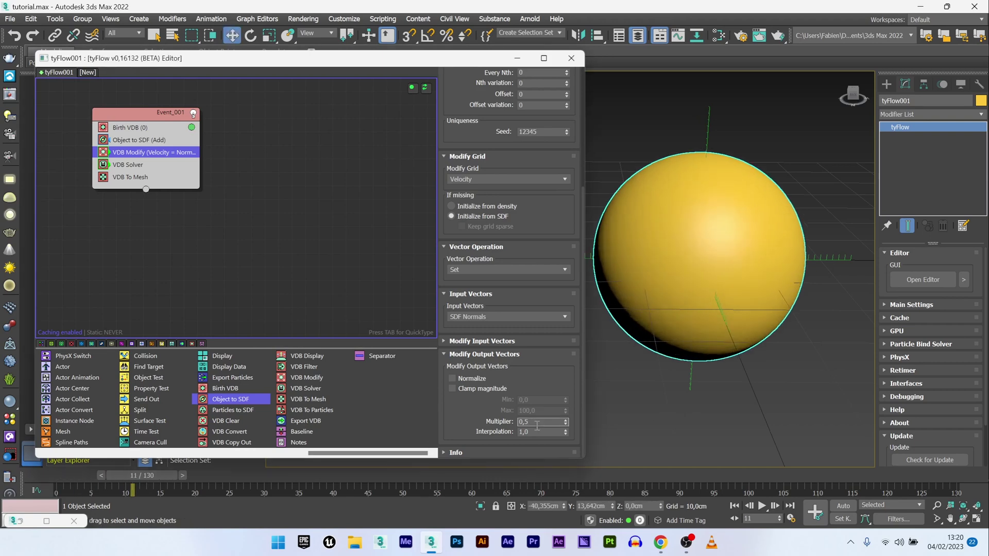
type("0,2")
key("Return")
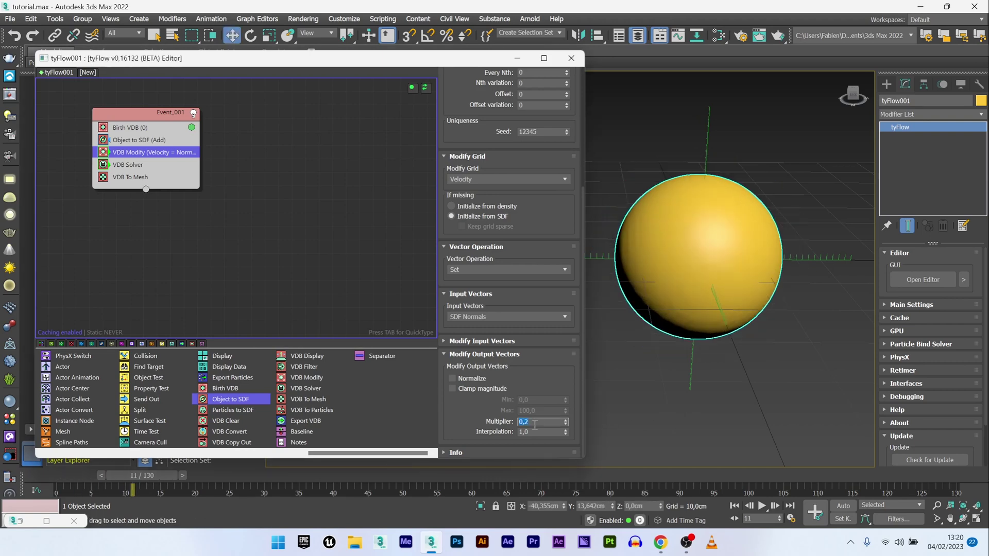
left_click(70, 476)
mouse_move(85, 478)
left_mouse_down()
mouse_move(243, 481)
mouse_move(88, 478)
left_mouse_up()
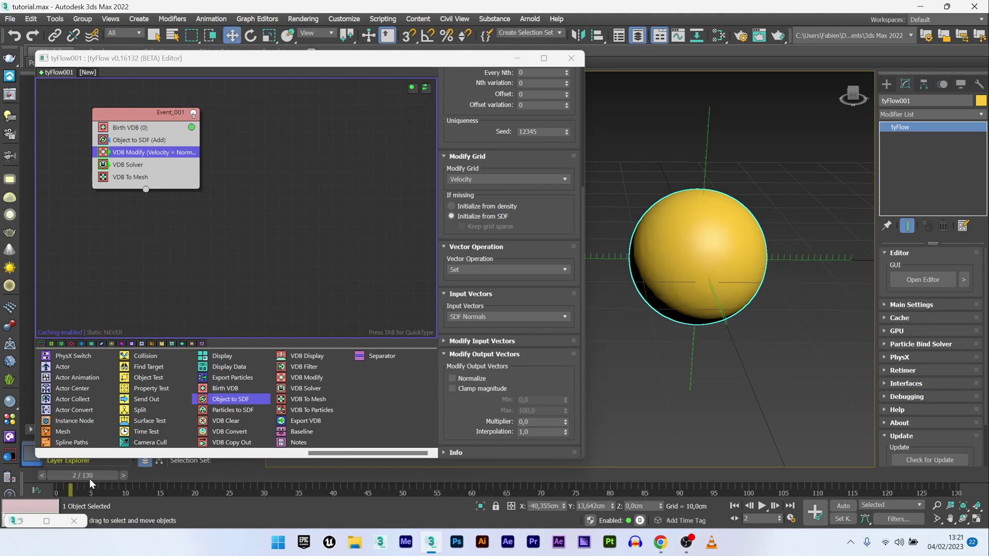
Step: Set the VDB Modify output vector multiplier to 0,6 and preview the simulation up to frame 13
left_click(544, 422)
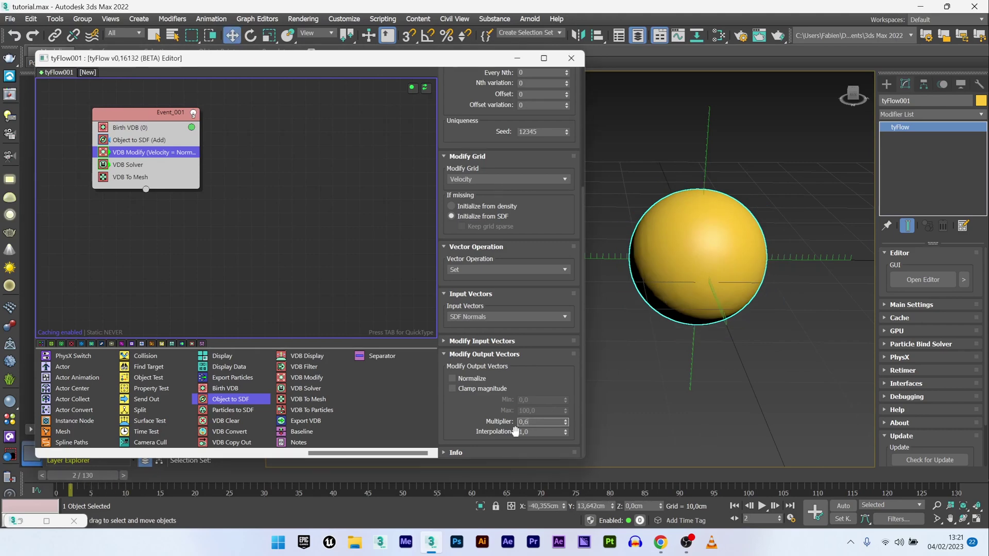
left_click_drag(72, 478, 149, 479)
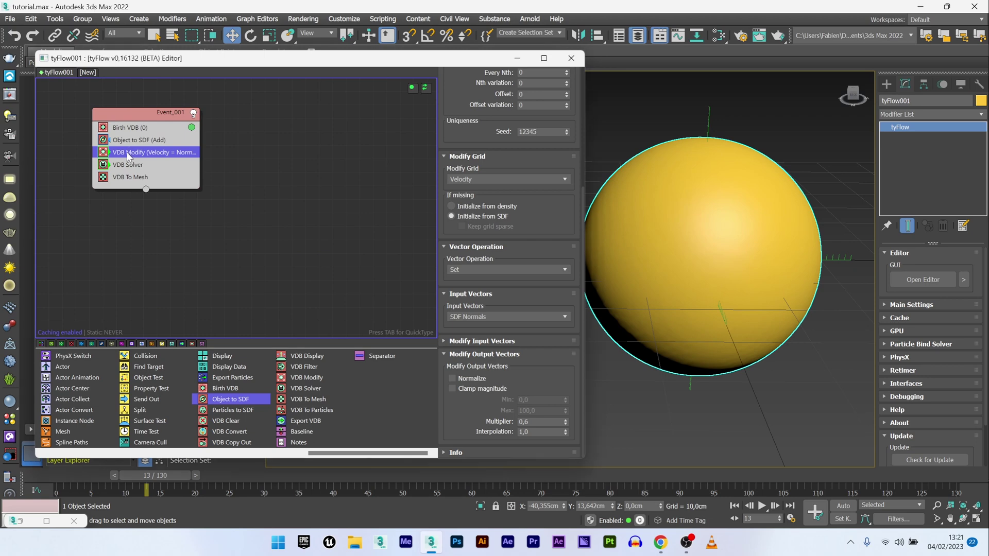
Step: Add a second VDB Modify operator between the first one and VDB Solver, and set its timing to Continuous
key("Tab")
type("v")
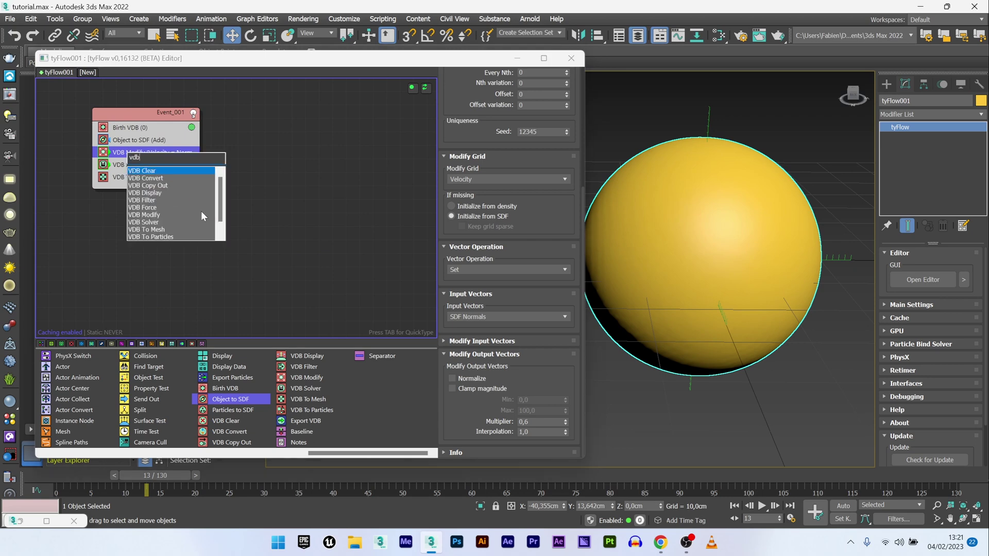
left_click(161, 214)
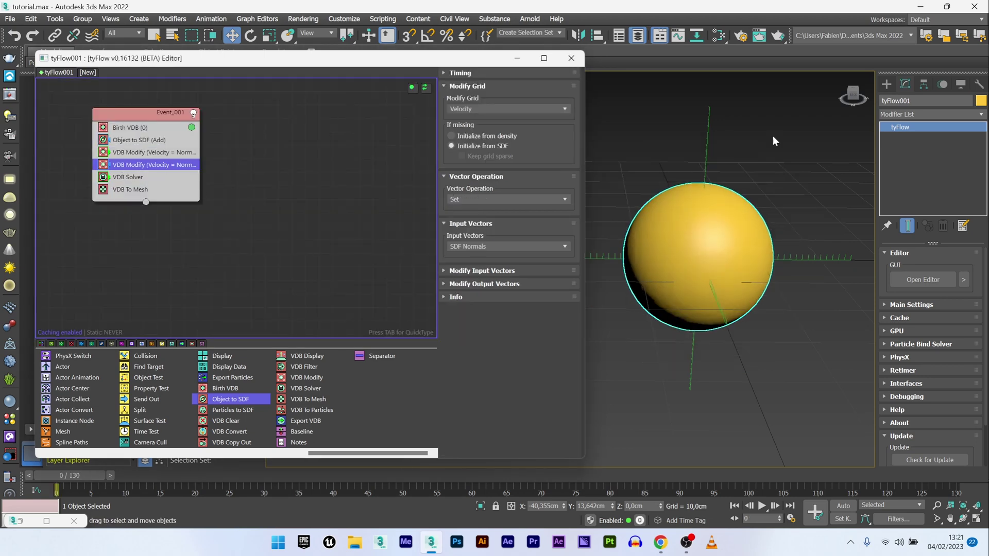
left_click(520, 73)
left_click(475, 88)
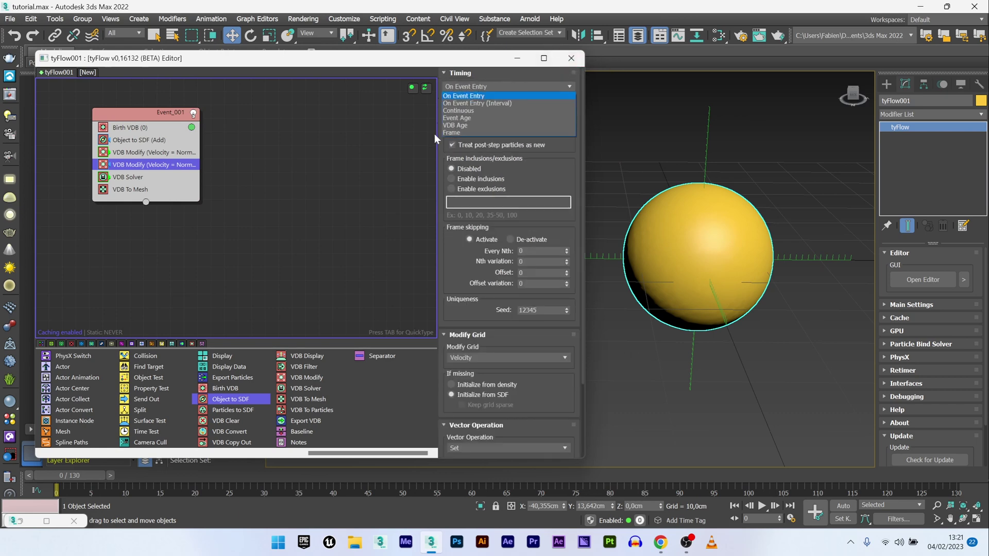
left_click(458, 110)
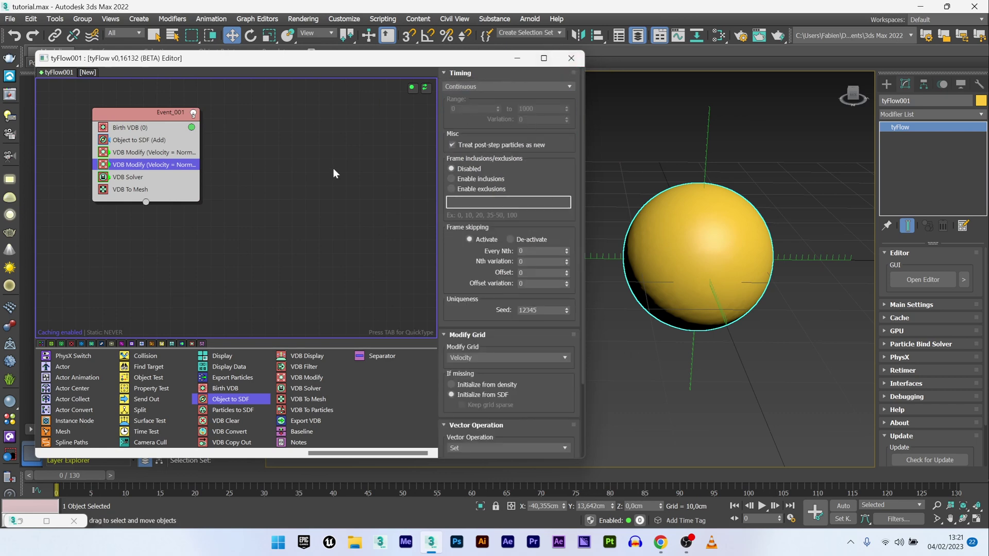
Step: Set the second VDB Modify operator's vector operation to Multiply and its input scalars to Texmap
scroll(481, 276, "down", 3)
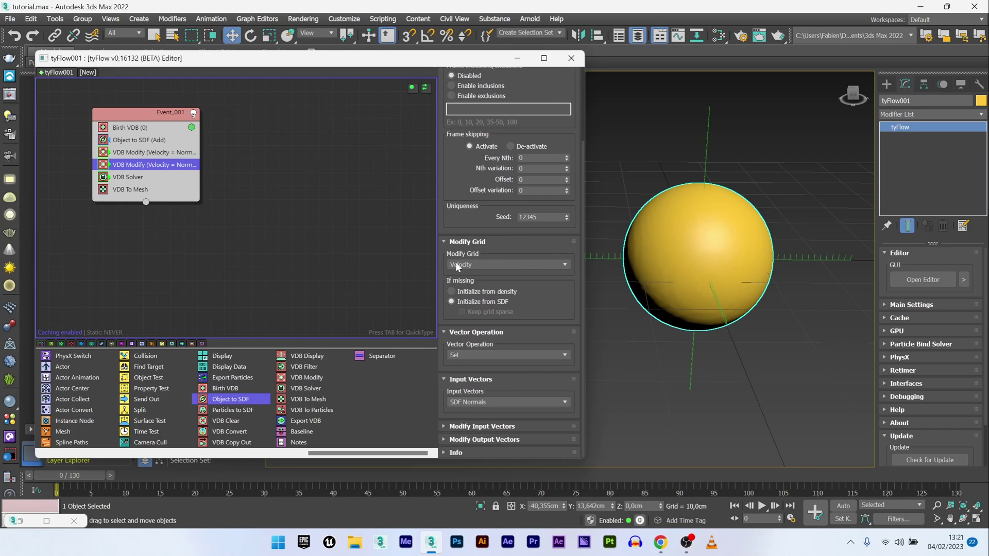
left_click(451, 356)
left_click(467, 387)
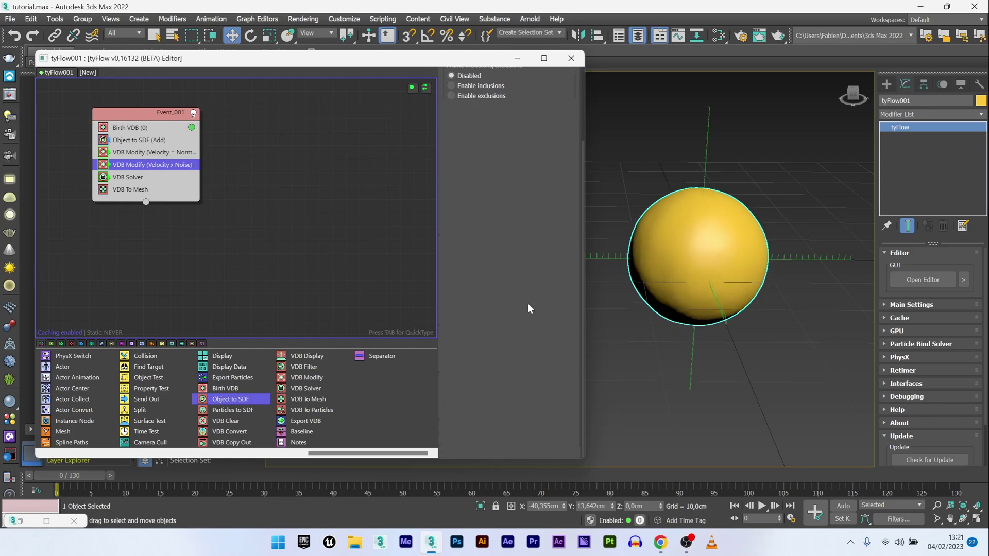
left_click(477, 279)
left_click(474, 347)
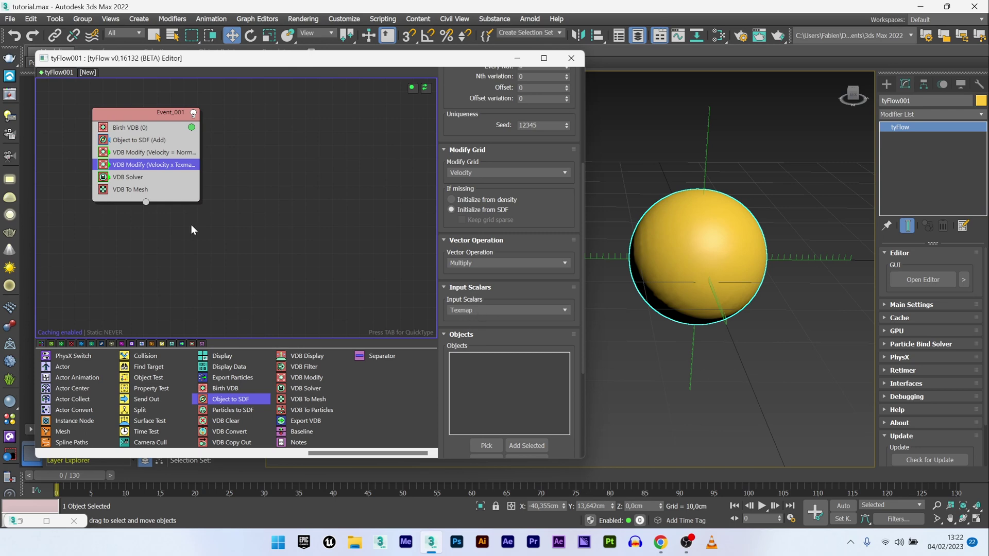
Step: Open the Slate Material Editor and create a VRayMtl material in the node view
left_click(718, 35)
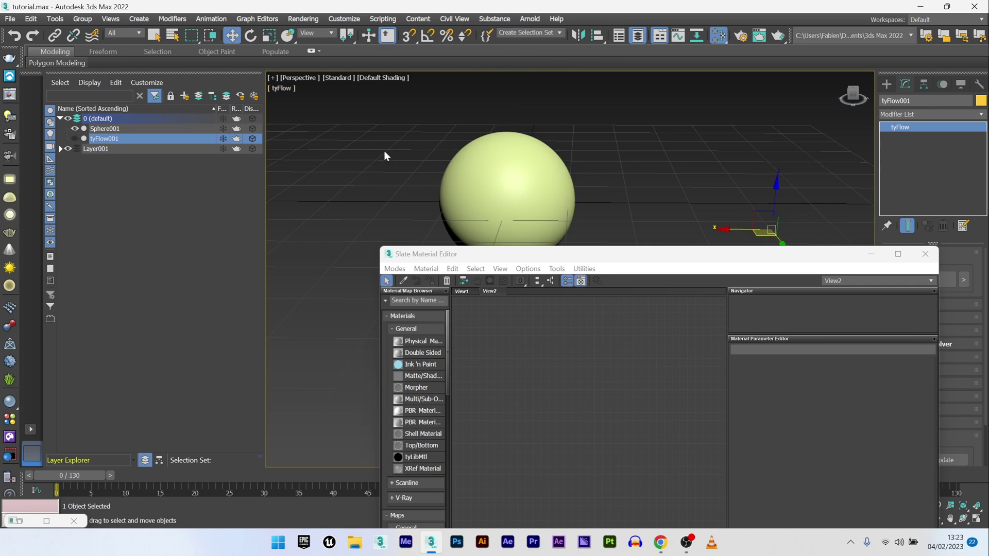
middle_click_drag(384, 156, 512, 223, "alt")
left_click_drag(497, 262, 566, 147)
right_click(585, 231)
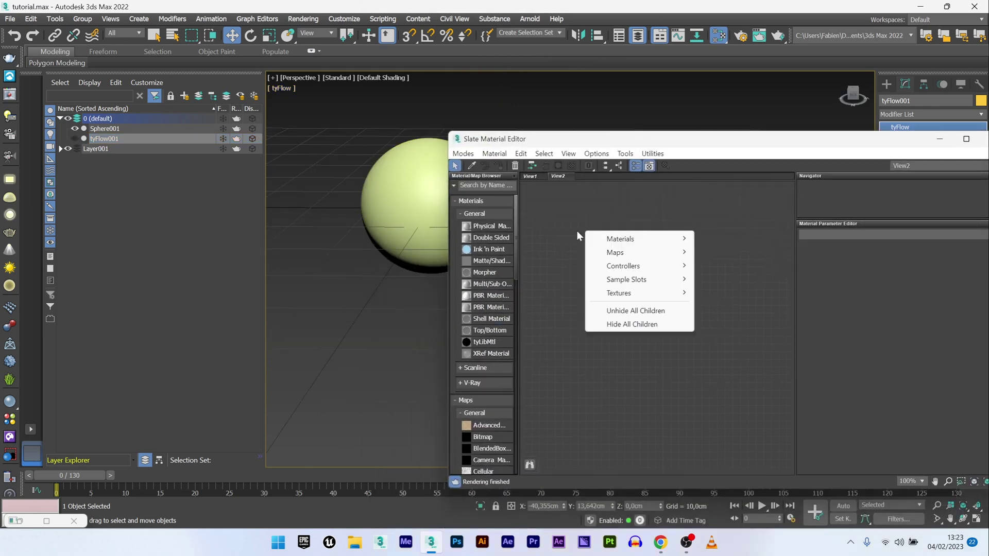
mouse_move(644, 239)
mouse_move(720, 267)
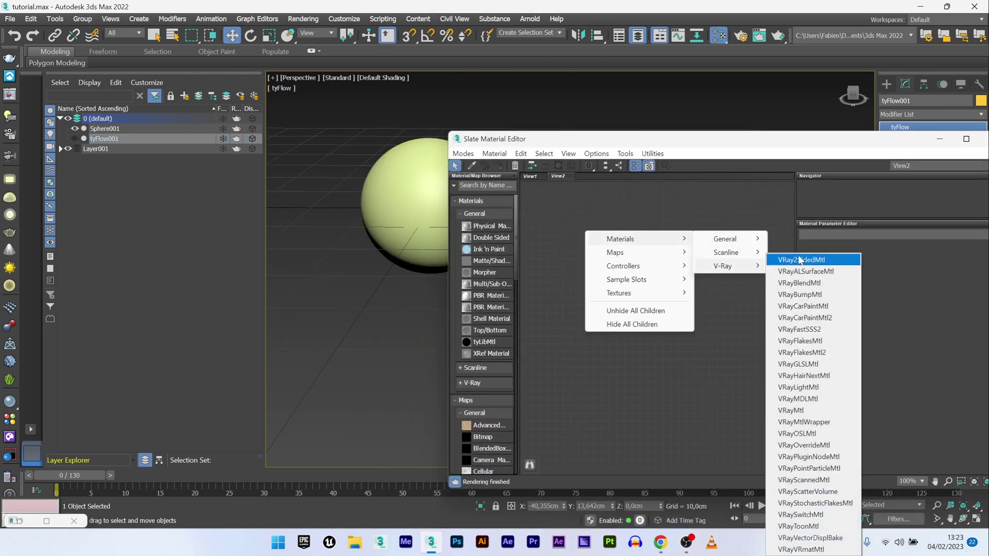
left_click(812, 410)
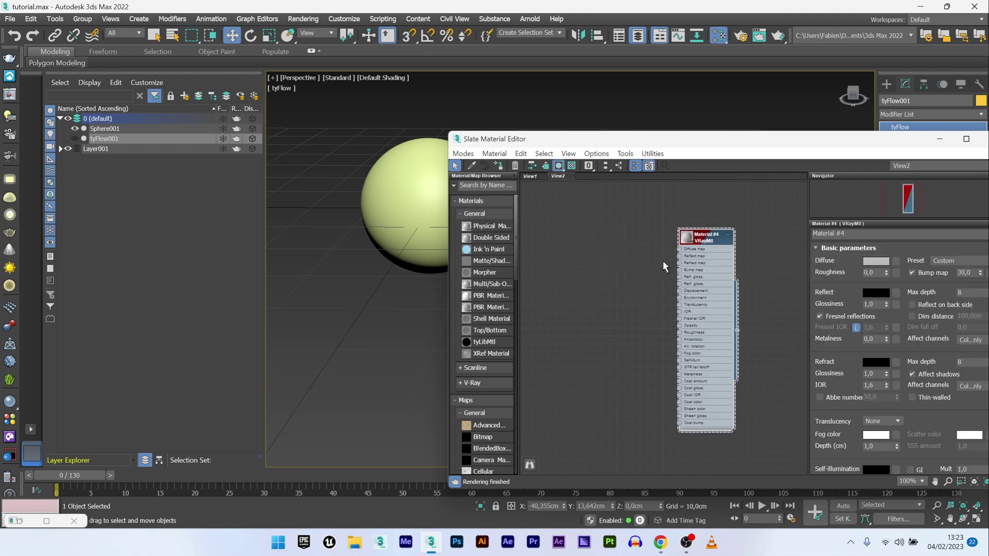
Step: Create a Cellular map connected to the diffuse map input of the VRayMtl
left_click_drag(681, 250, 566, 254)
mouse_move(586, 262)
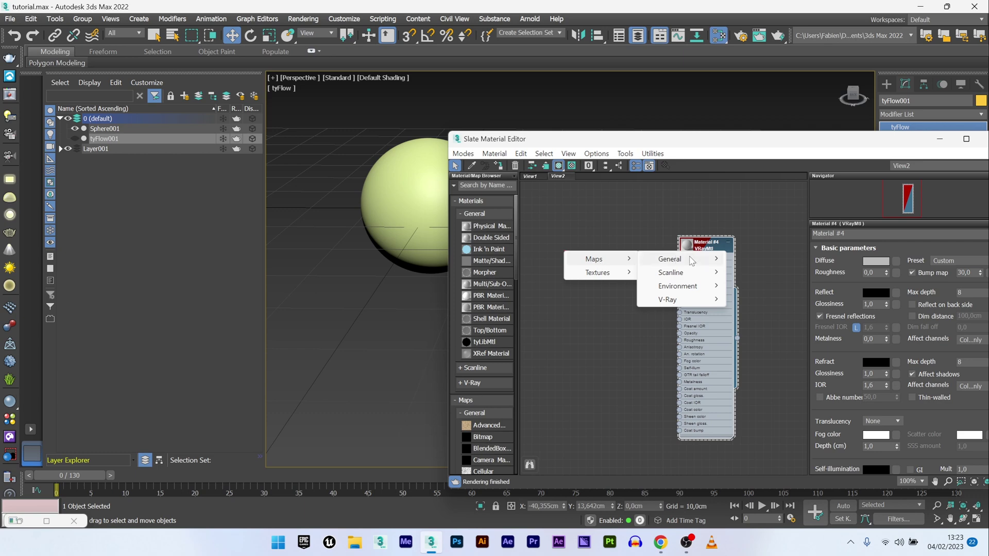
mouse_move(690, 259)
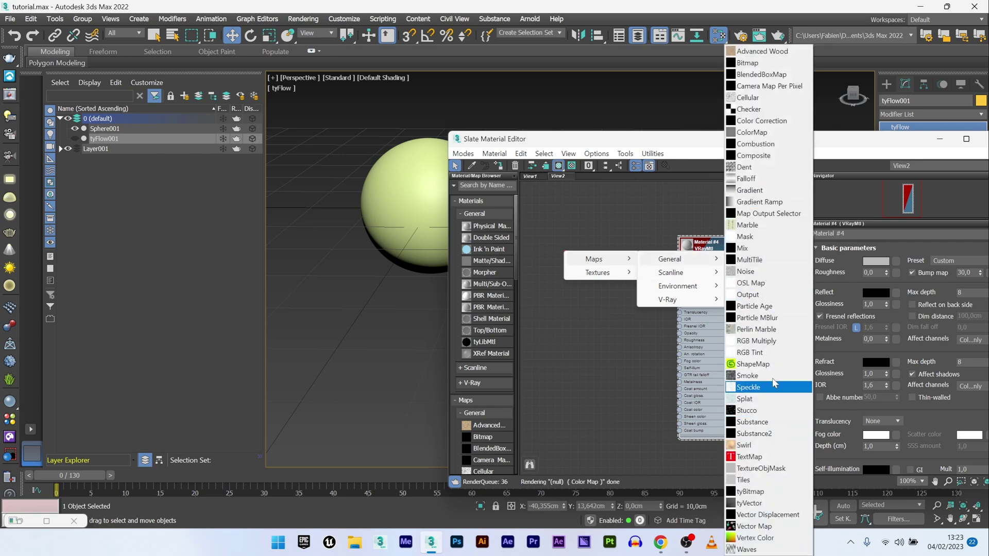
left_click(747, 98)
left_click_drag(662, 144, 701, 209)
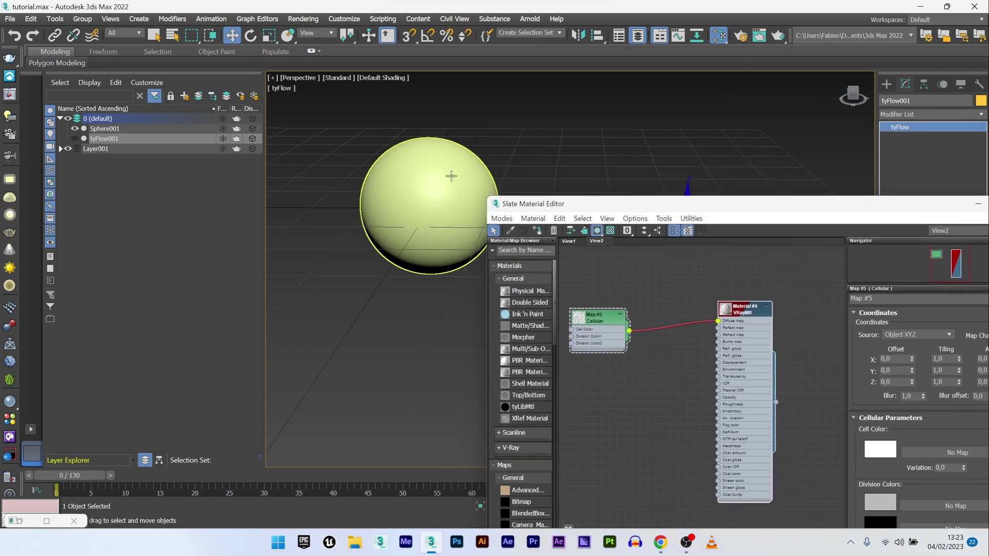
Step: Assign the VRayMtl with the Cellular diffuse map to Sphere001
double_click(754, 309)
left_click(377, 187)
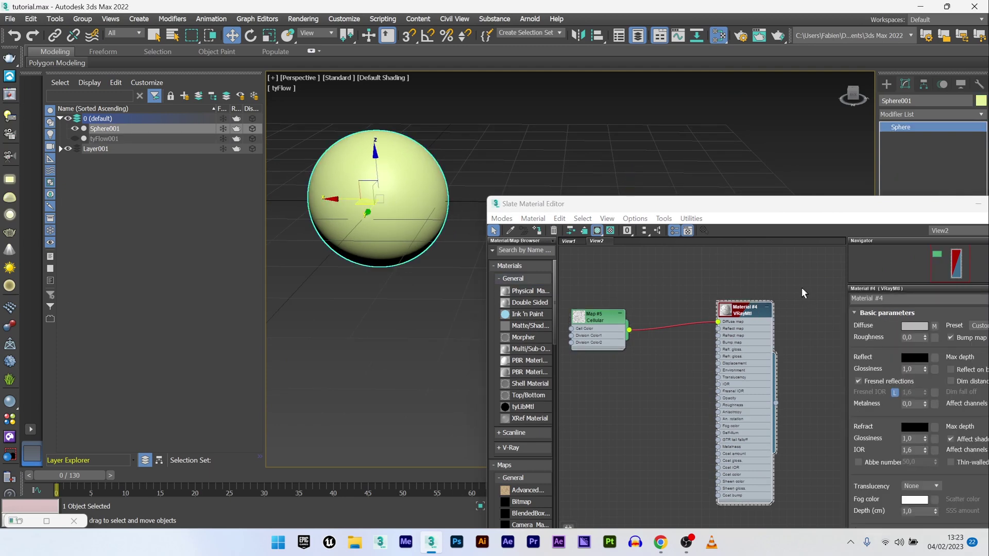
left_click(538, 230)
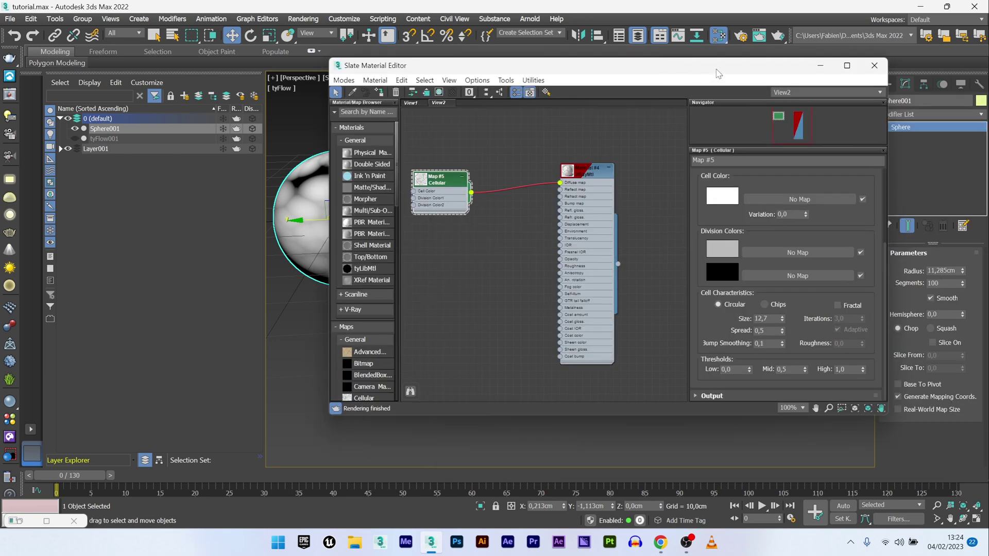
Step: Set the Cellular map's size to 3,0 and its spread to 0,3
left_click_drag(719, 73, 783, 72)
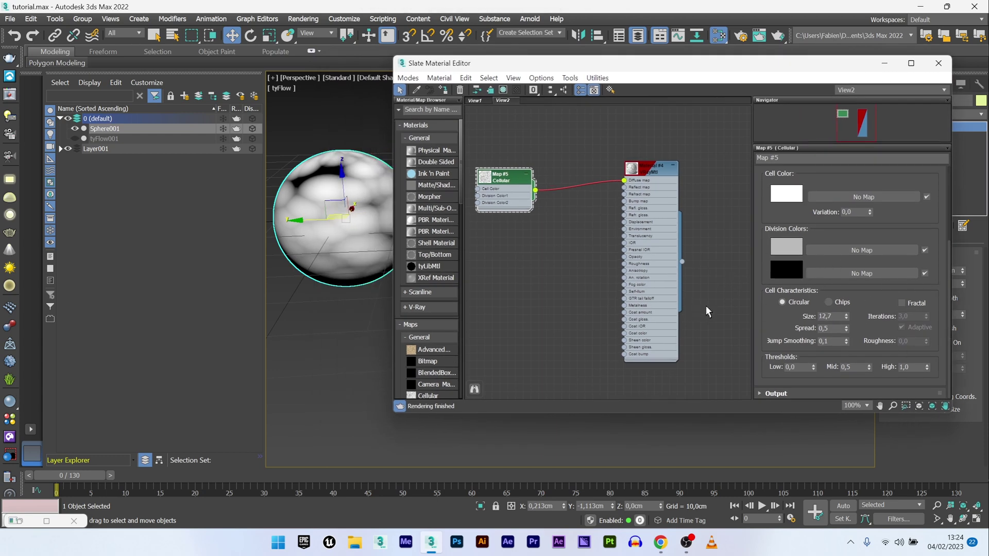
left_click(835, 316)
key("Return")
left_click(838, 327)
key("BackSpace")
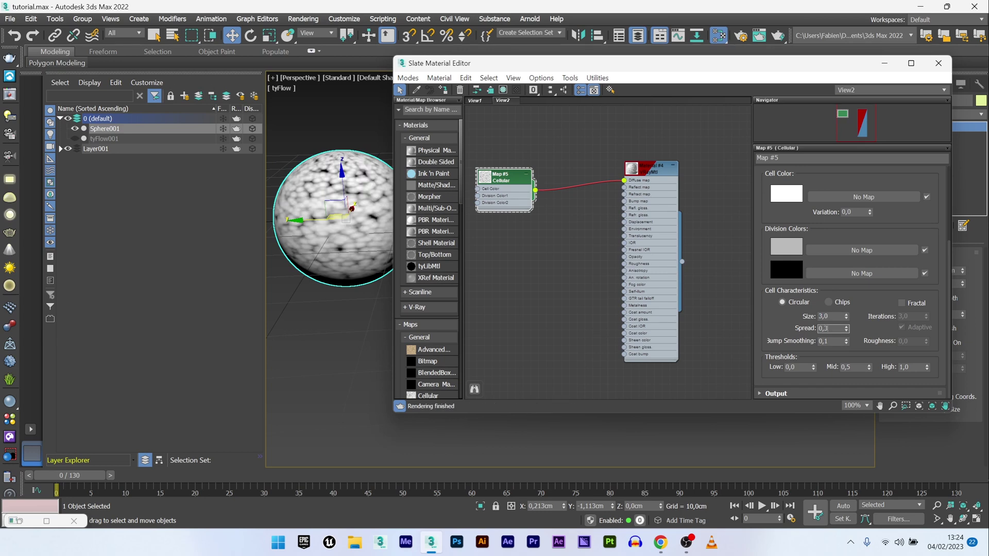
type("3")
key("Return")
Step: Lower the Cellular map's spread to 0,25 and check the pattern on the sphere up close
scroll(342, 211, "up", 3)
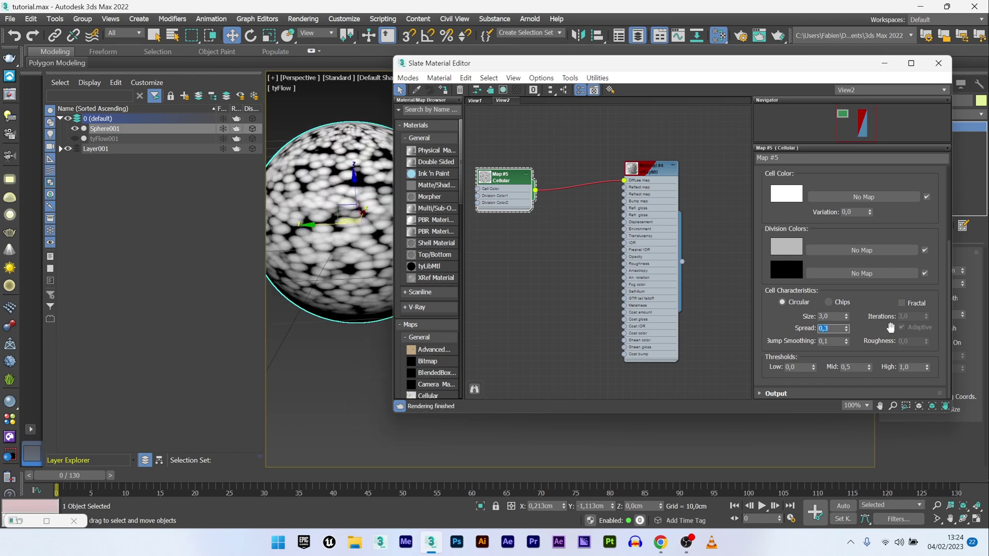
type("0,25")
key("Return")
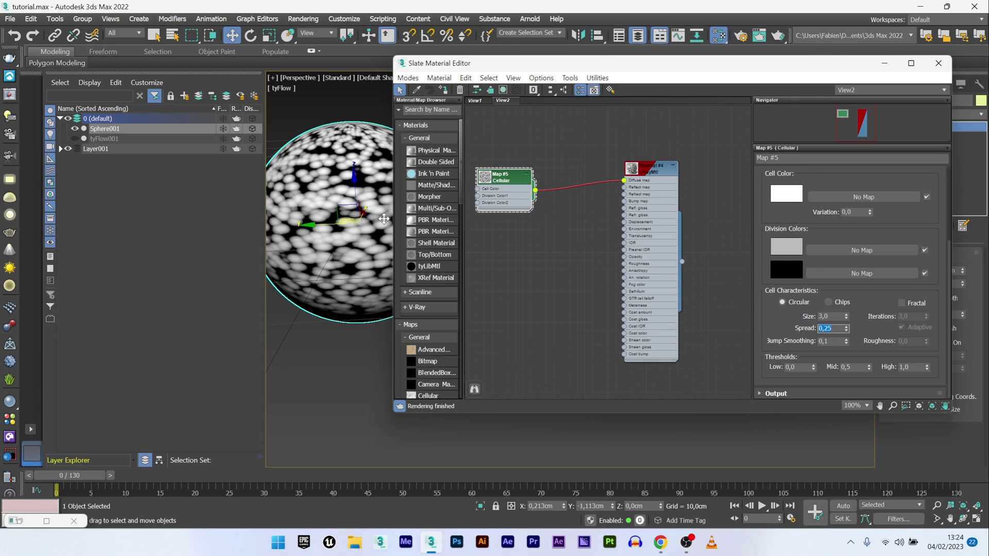
scroll(302, 307, "up", 3)
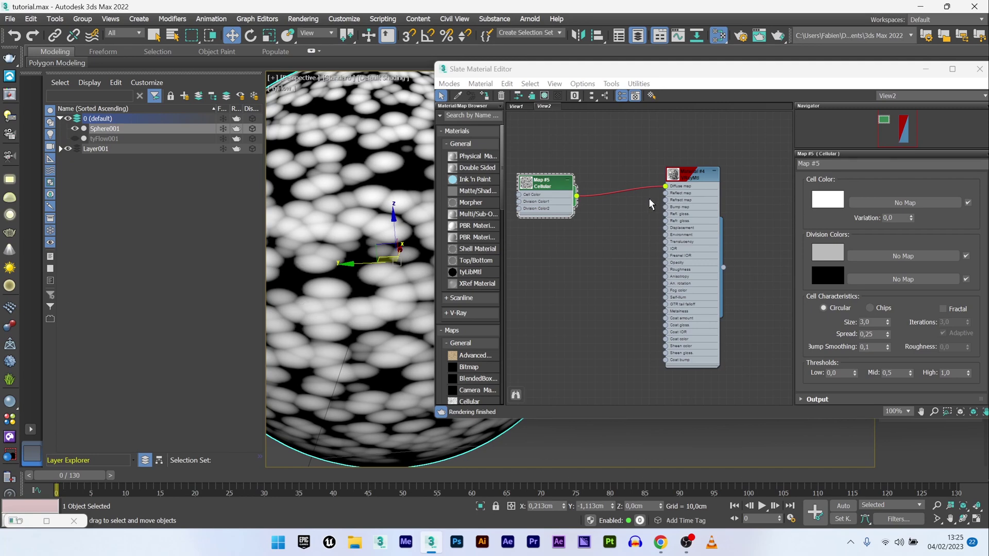
Step: Hide Sphere001 and pick it as the texmap source object of the second VDB Modify operator
left_click_drag(735, 71, 511, 173)
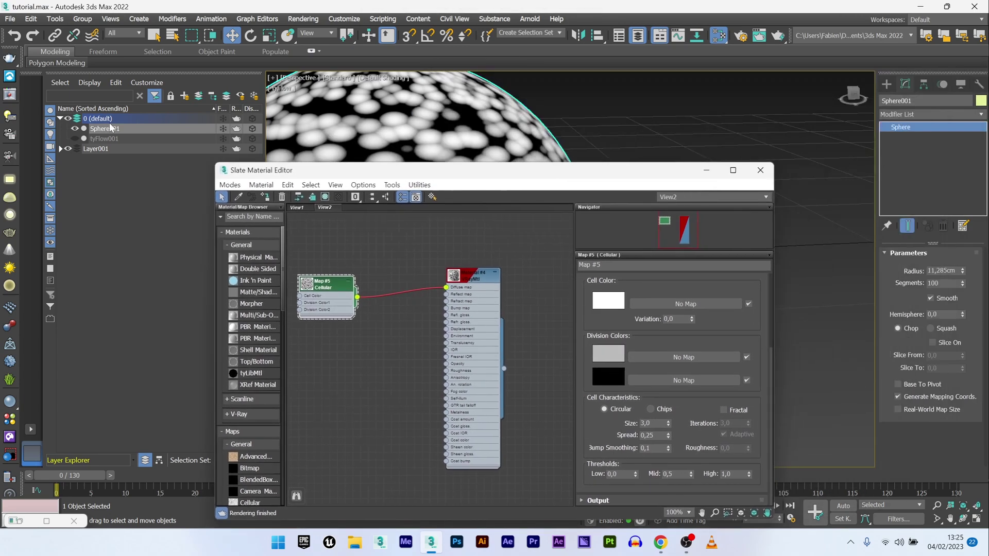
left_click(77, 128)
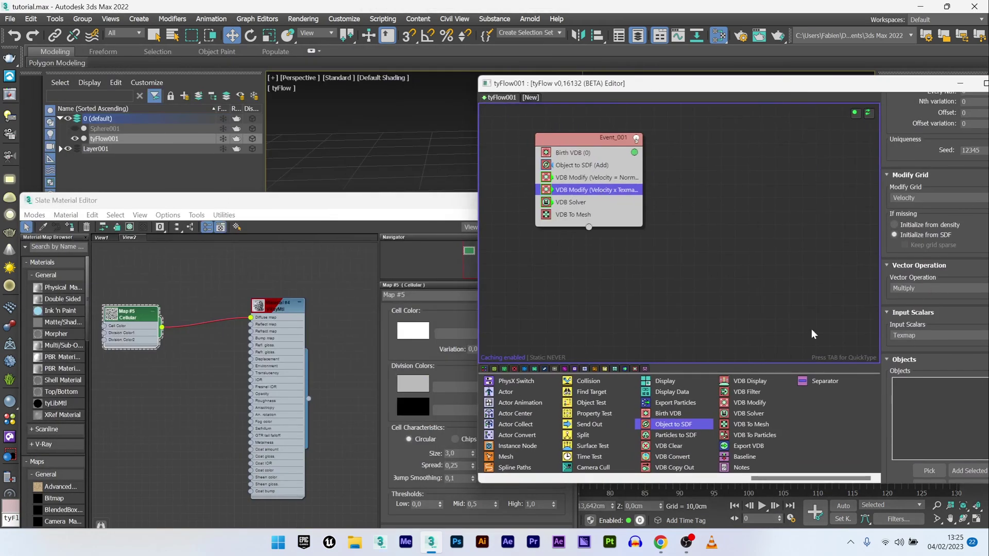
left_click(929, 470)
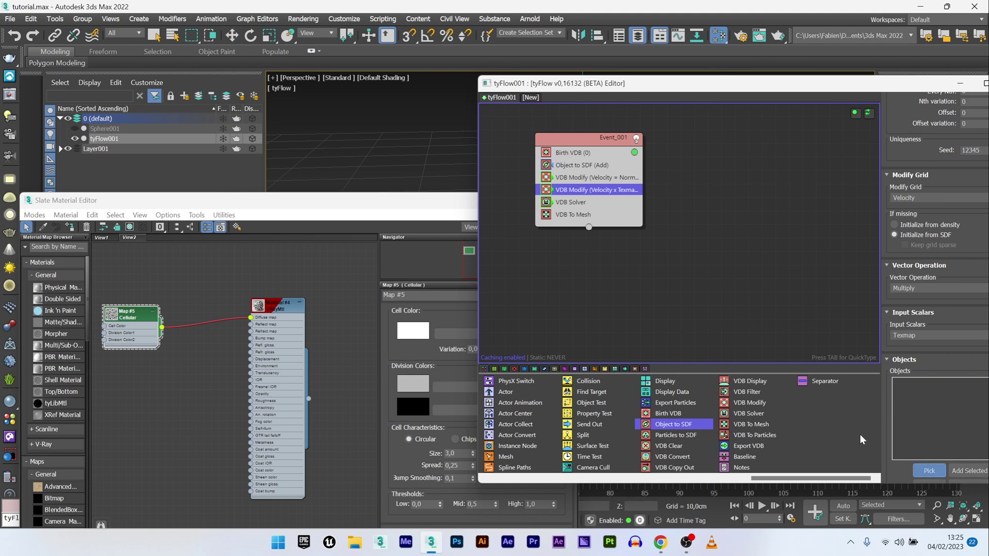
left_click(109, 129)
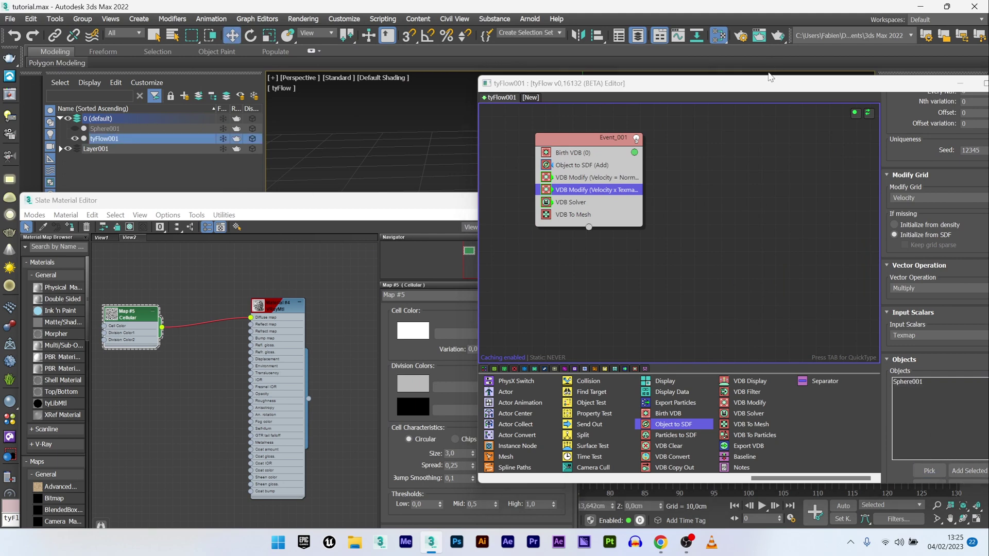
Step: Link the Cellular map to the empty Texmap slot of the second VDB Modify operator
left_click_drag(770, 79, 627, 30)
left_click_drag(882, 253, 905, 376)
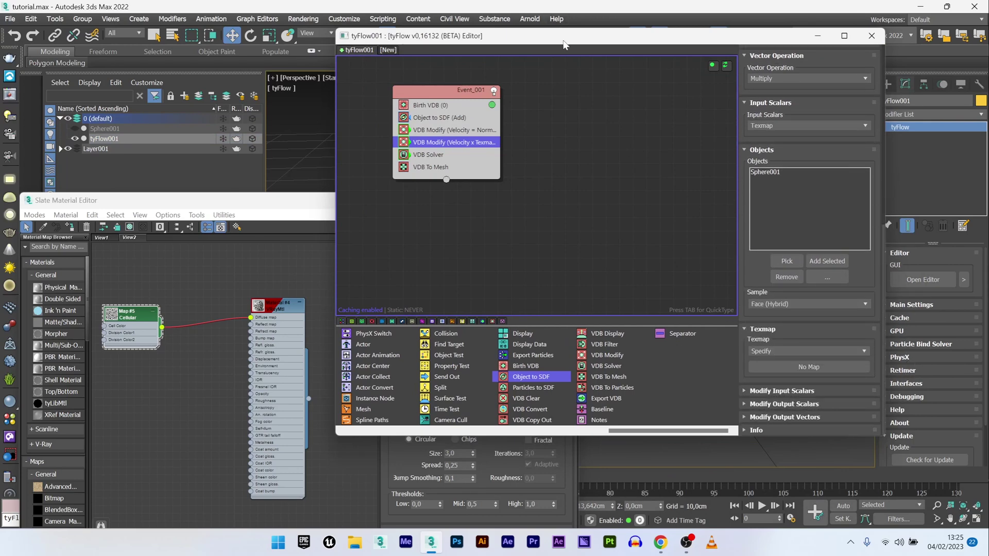
left_click_drag(686, 45, 788, 47)
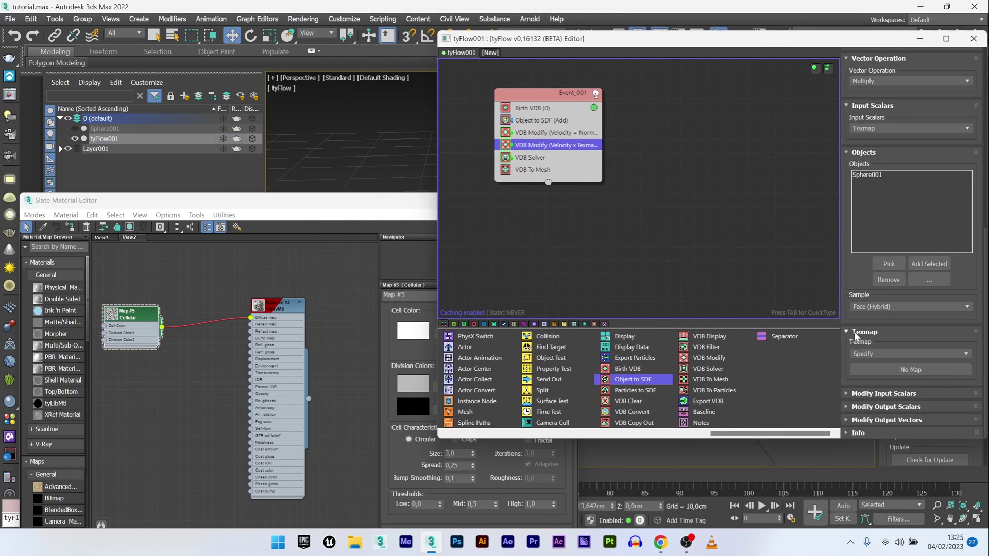
left_click_drag(162, 330, 878, 371)
left_click(679, 276)
Step: Set the Birth VDB voxel size to 0,5cm and preview the growth up to frame 34
left_click(404, 206)
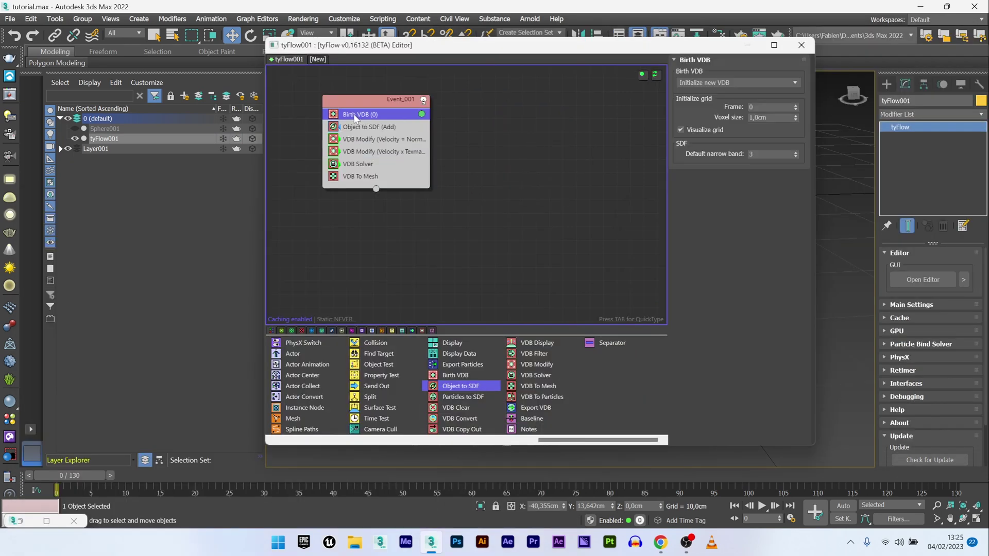
left_click(779, 118)
type("0")
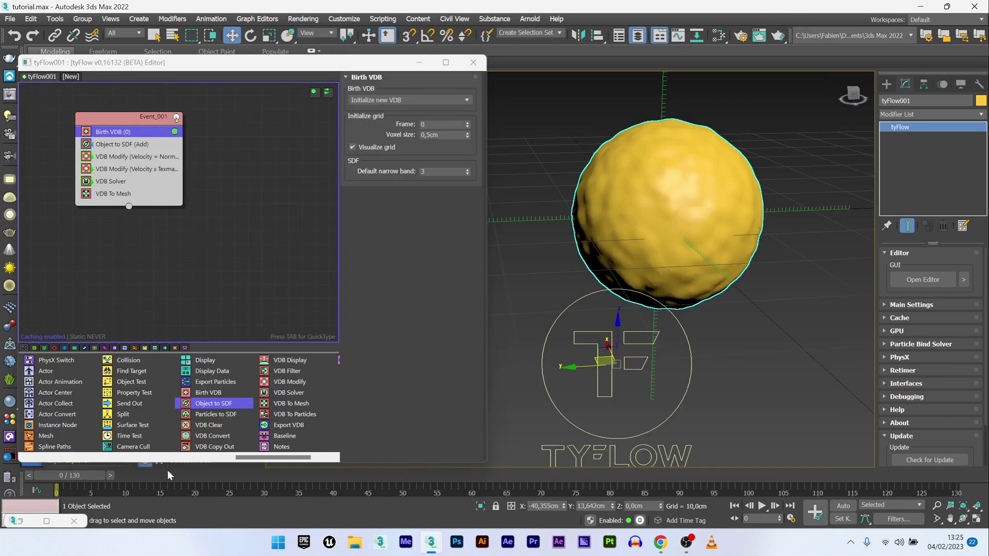
scroll(168, 458, "up", 4)
left_click_drag(162, 462, 161, 432)
left_click_drag(229, 487, 294, 476)
middle_click_drag(630, 174, 637, 253)
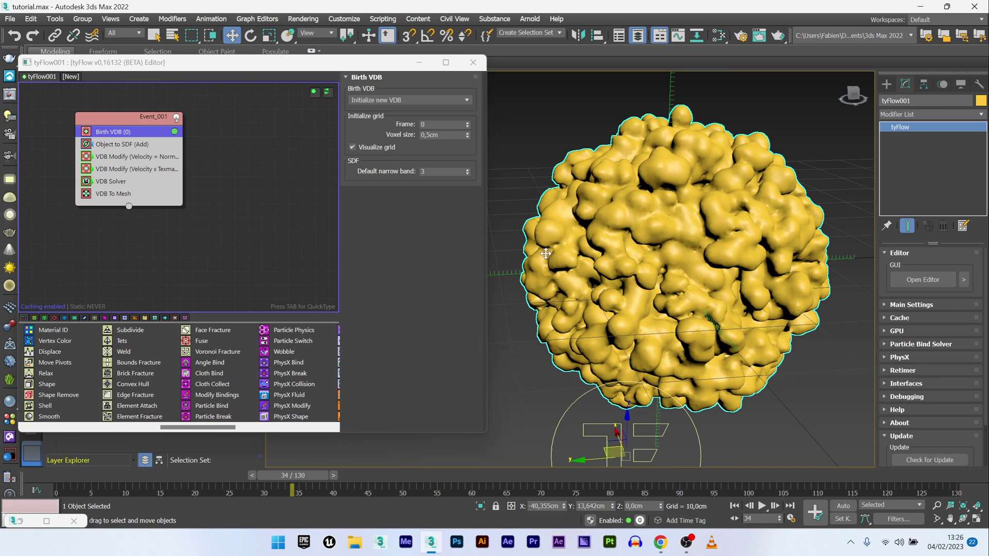
Step: Reopen the Slate Material Editor and enable Fractal for the Cellular map, keeping the simulated mesh in view
left_click(718, 35)
left_click_drag(382, 205, 366, 121)
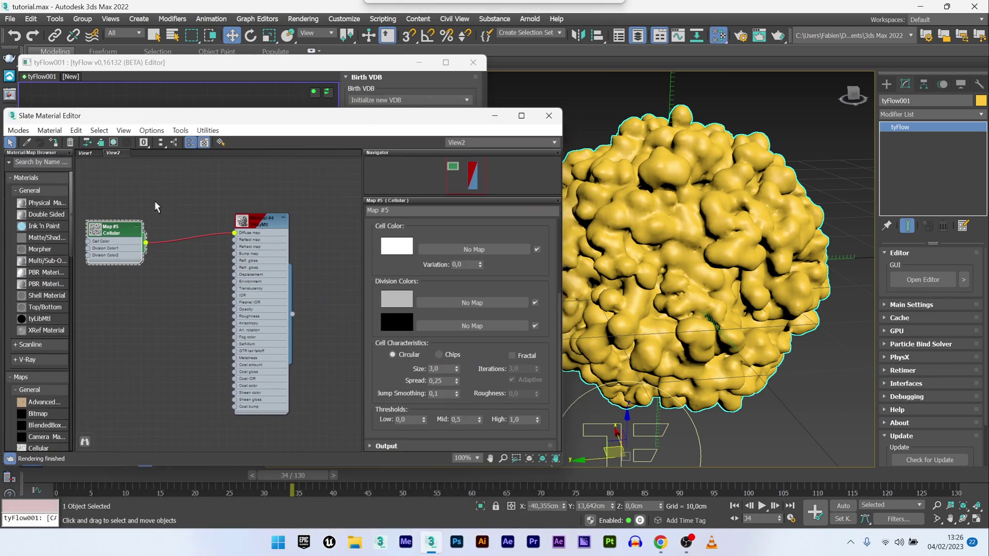
left_click(514, 356)
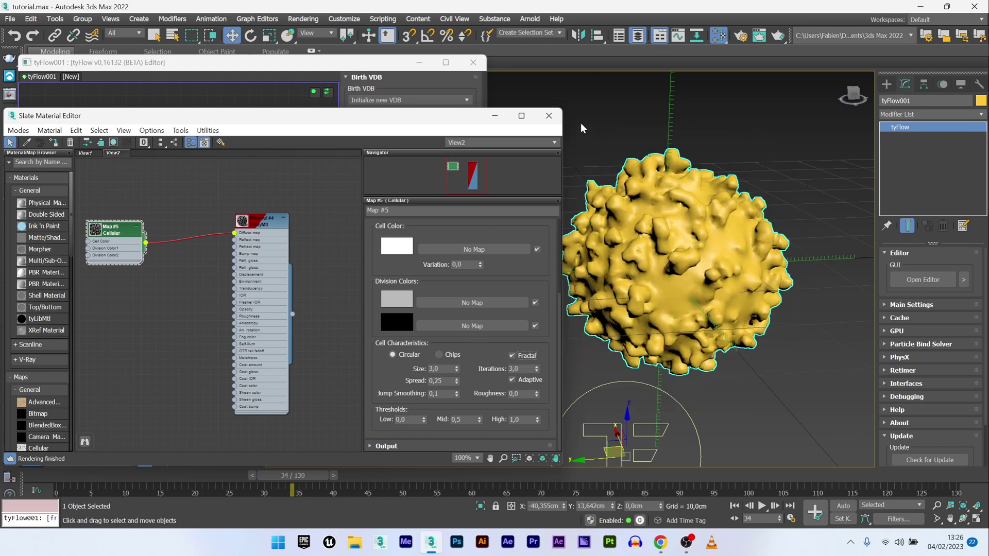
left_click_drag(367, 117, 366, 80)
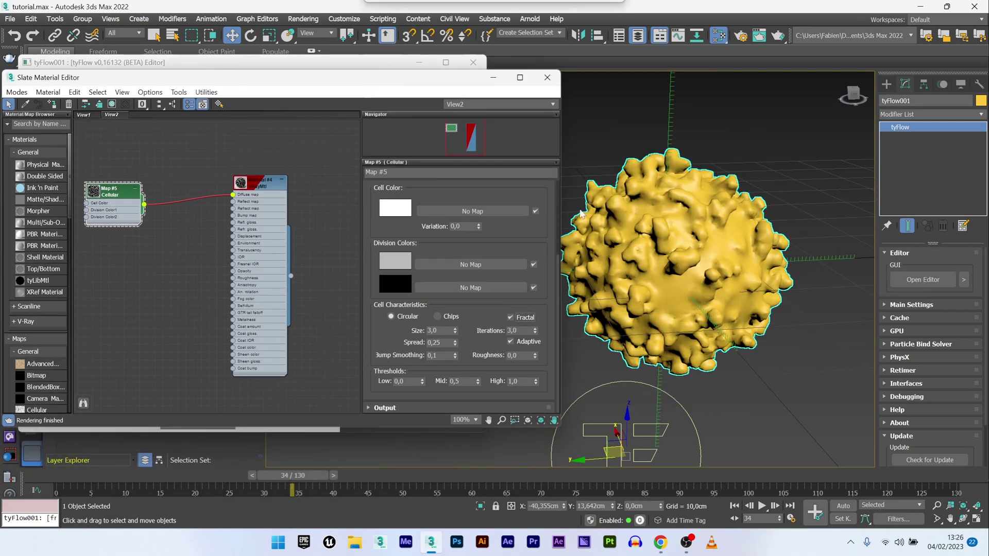
Step: Set the Cellular map's size to 10,0 and preview the growth up to frame 34
left_click_drag(75, 478, 286, 475)
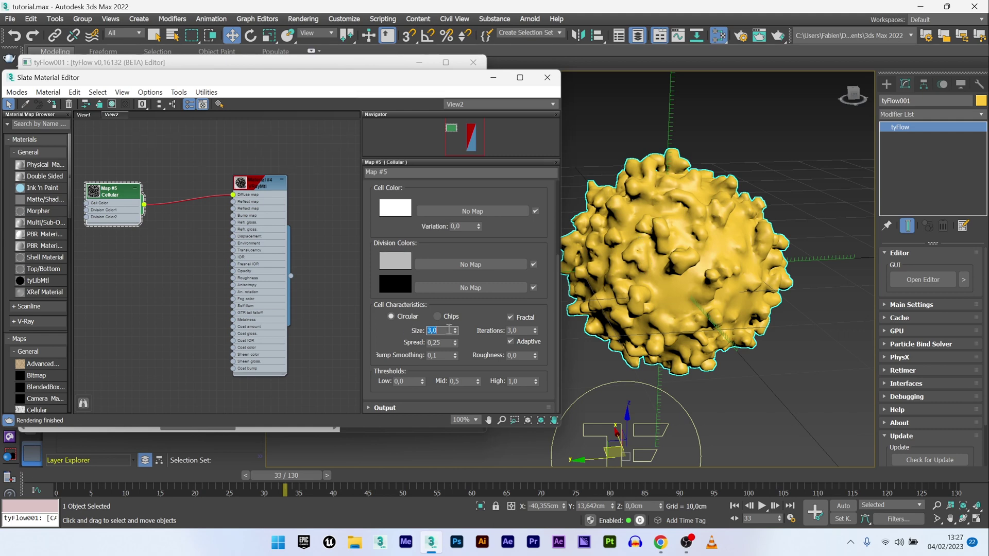
type("0")
key("Return")
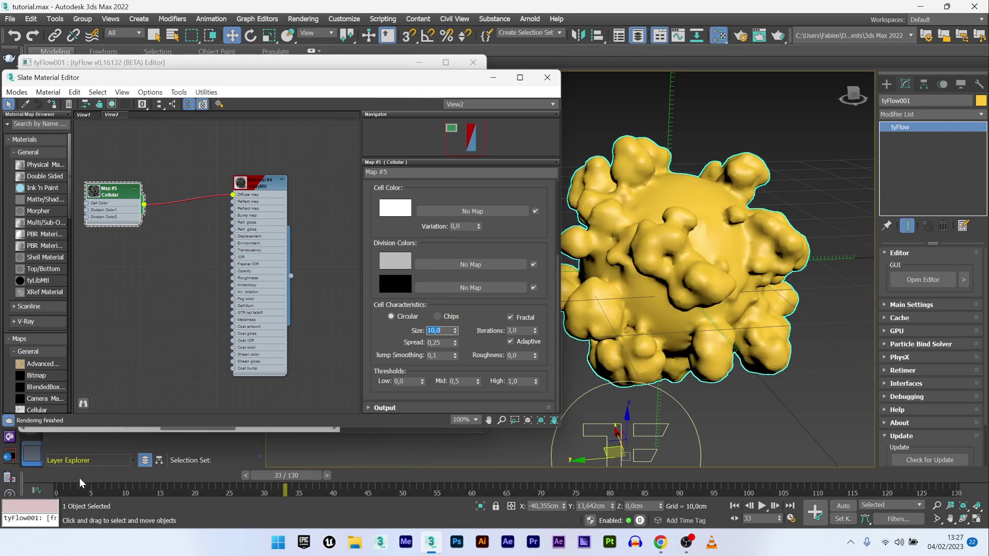
left_click_drag(77, 478, 292, 475)
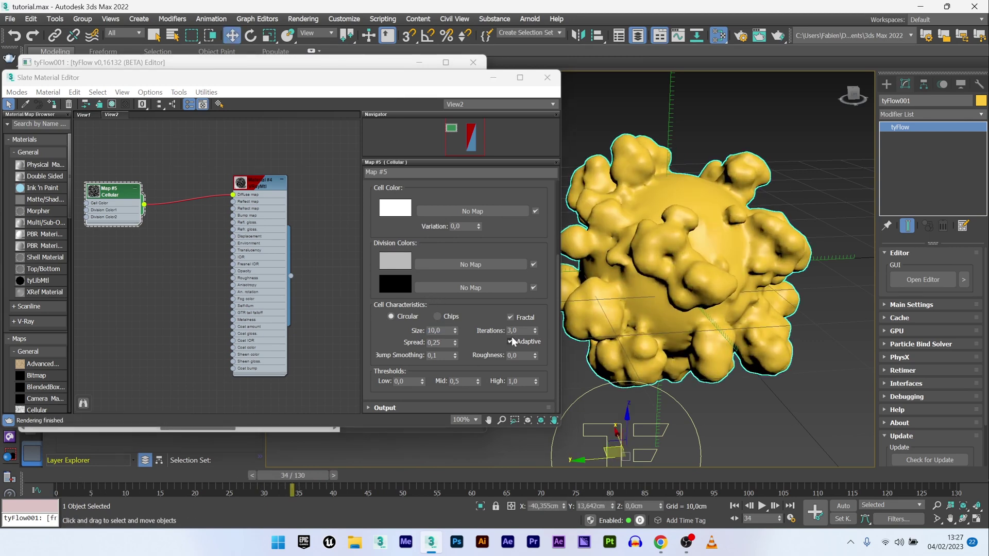
Step: Try the Cellular map without Fractal, previewing the growth up to frame 28, and turn Fractal back on
left_click(511, 318)
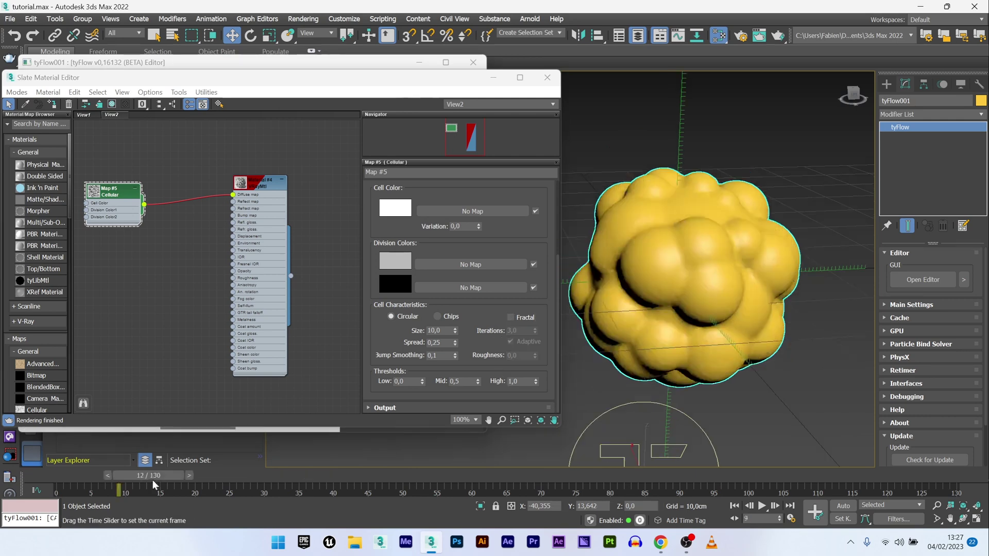
left_click_drag(152, 480, 256, 470)
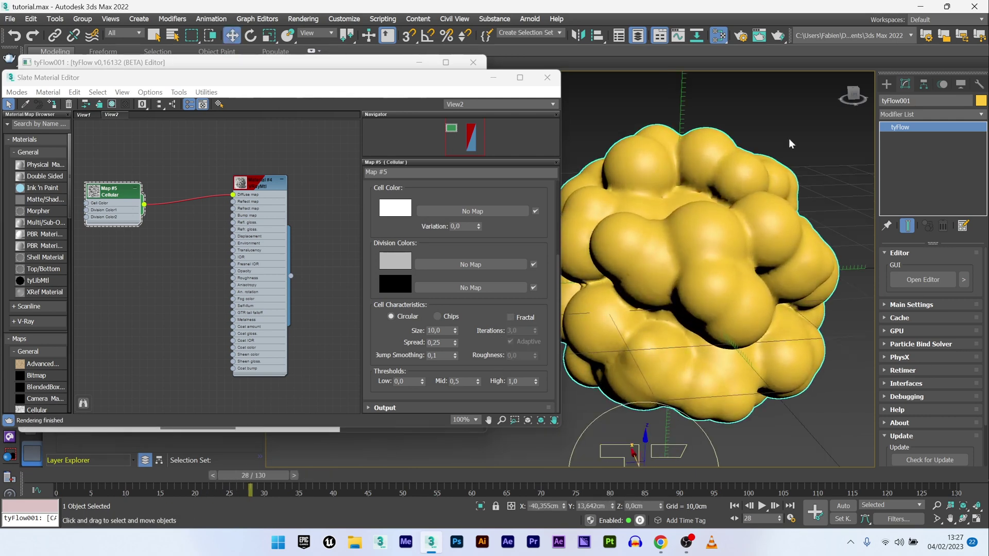
left_click(514, 318)
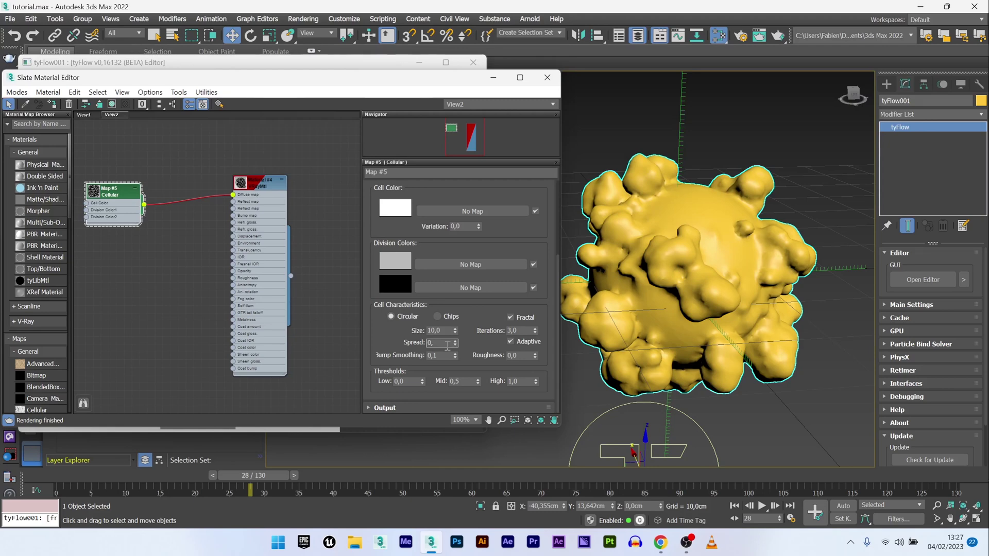
Step: Try a spread of 0,1 and a spread of 0,5 for the Cellular map
key("Return")
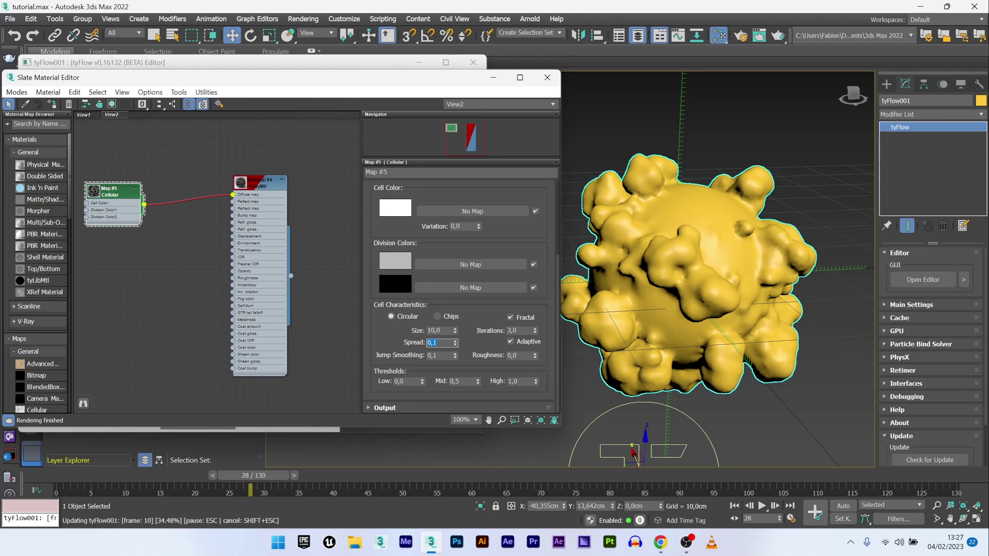
type("0,5")
key("Return")
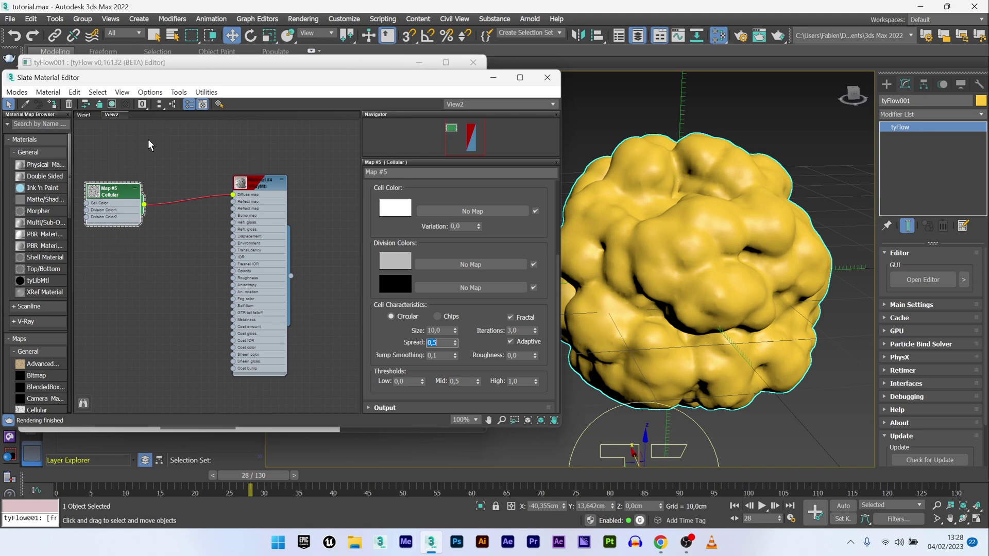
Step: Return to the tyFlow editor, set the Birth VDB voxel size to 0,35cm and preview the growth up to frame 35
left_click(155, 62)
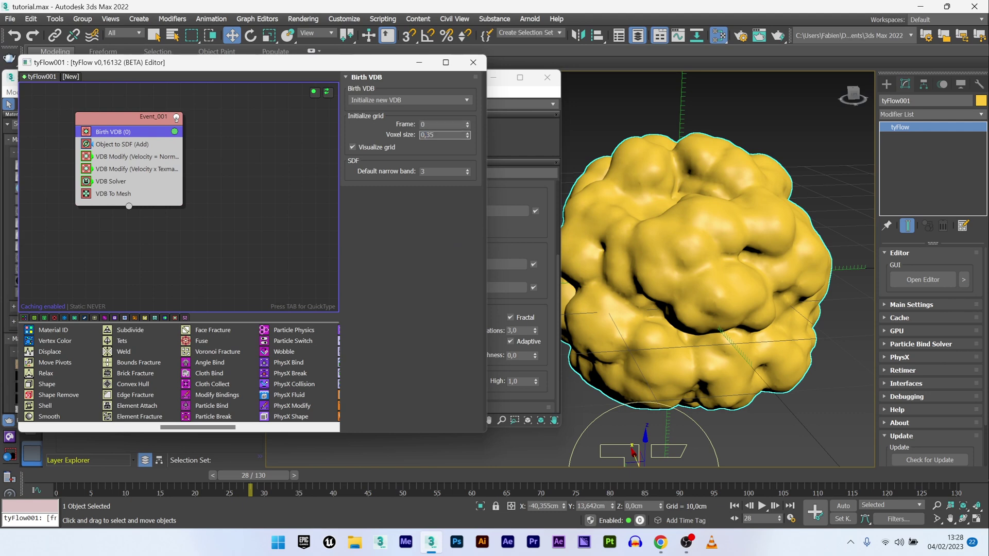
key("Return")
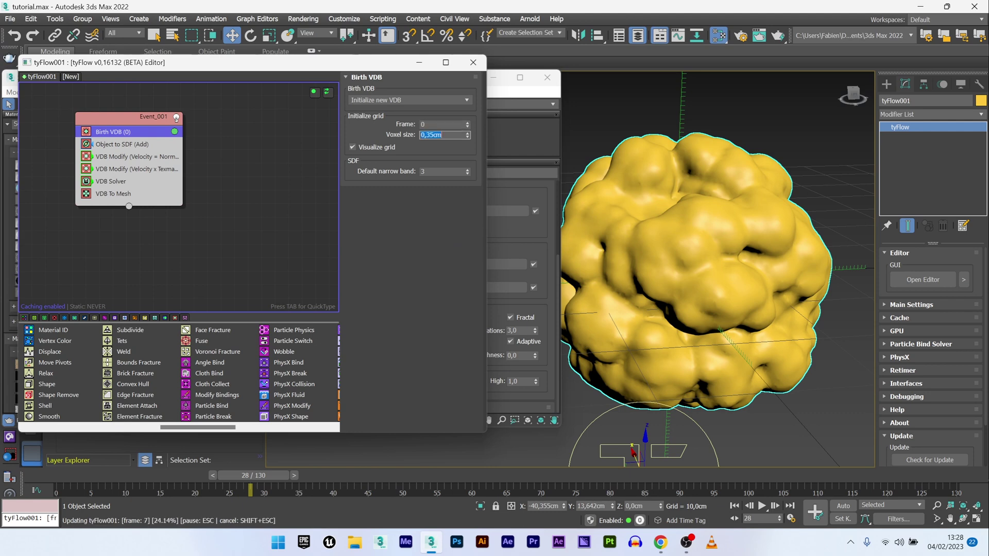
left_click_drag(163, 482, 307, 481)
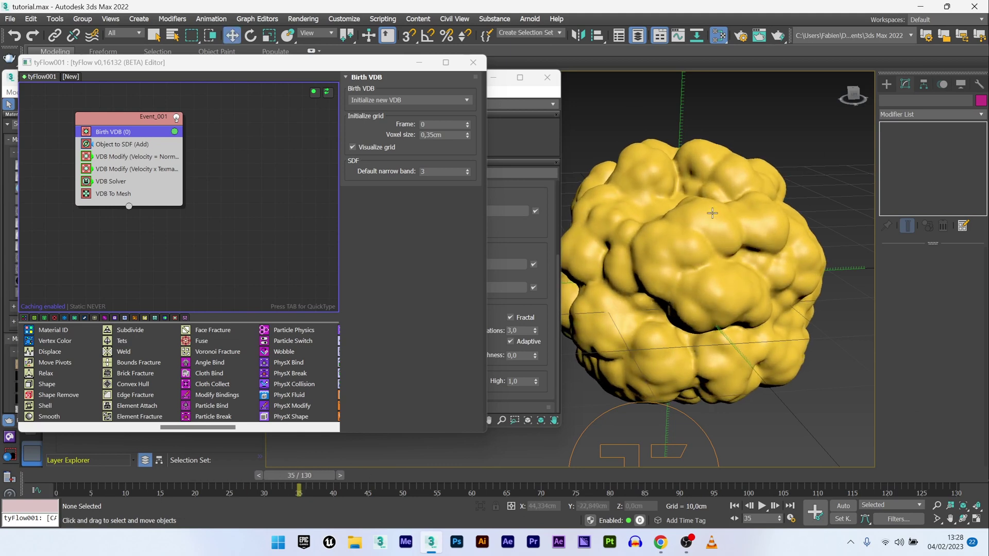
Step: Set the output vectors multiplier of the second VDB Modify operator to 2,0 and check the mesh at frame 28
left_click(140, 169)
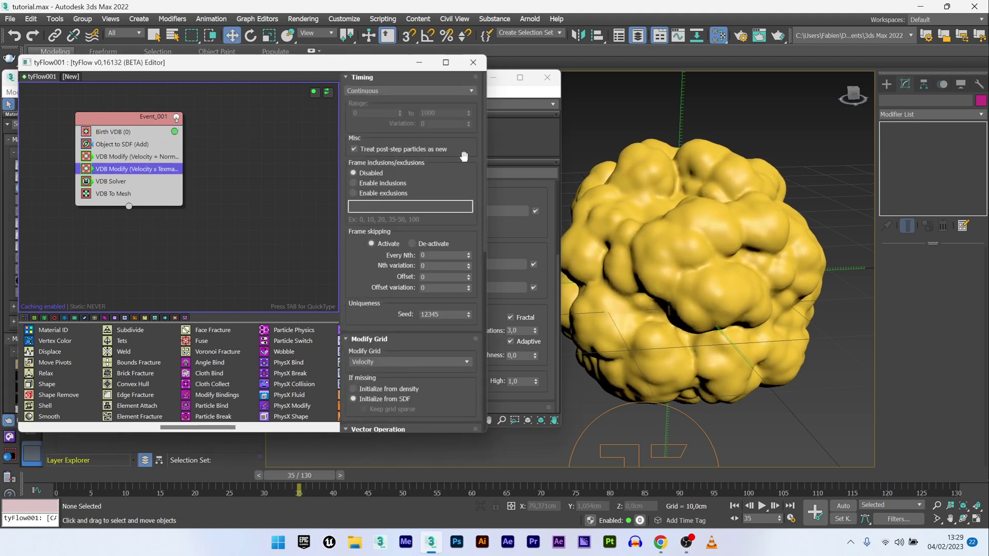
left_click_drag(485, 157, 464, 317)
scroll(466, 321, "down", 2)
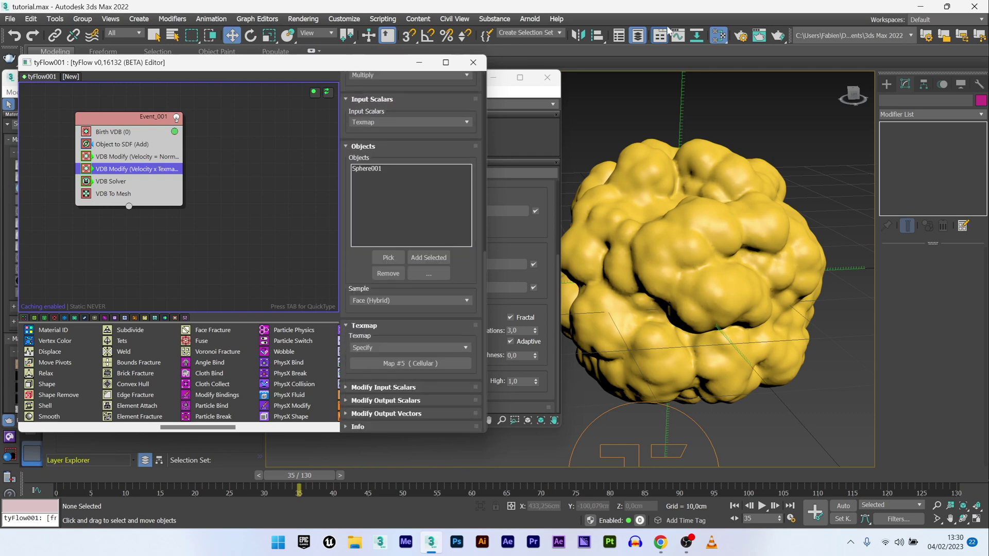
left_click(403, 415)
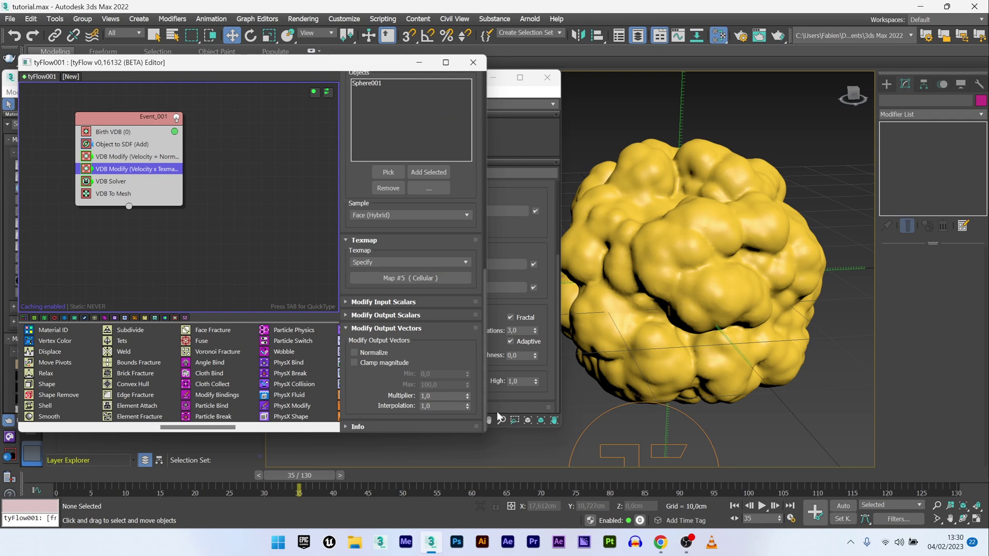
left_click(434, 395)
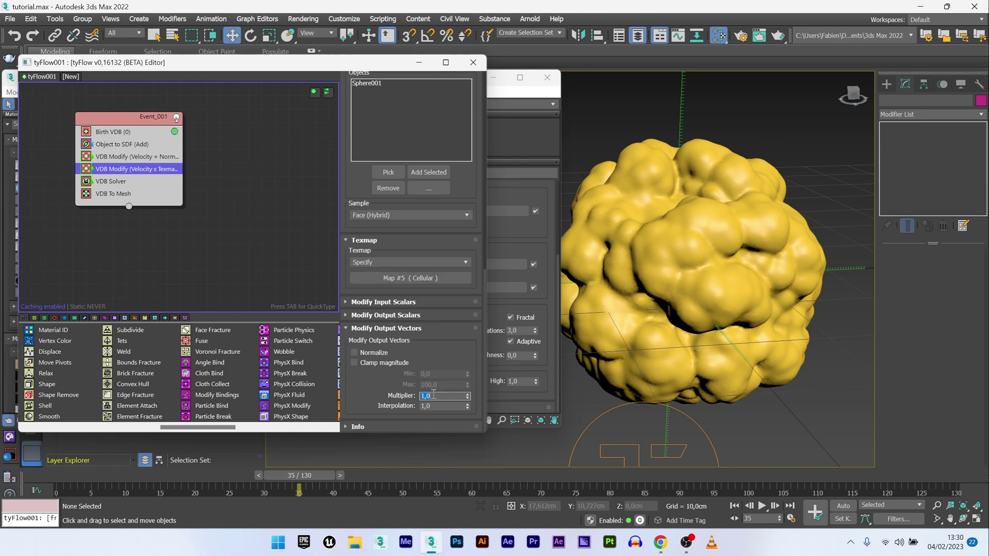
type("2")
key("Return")
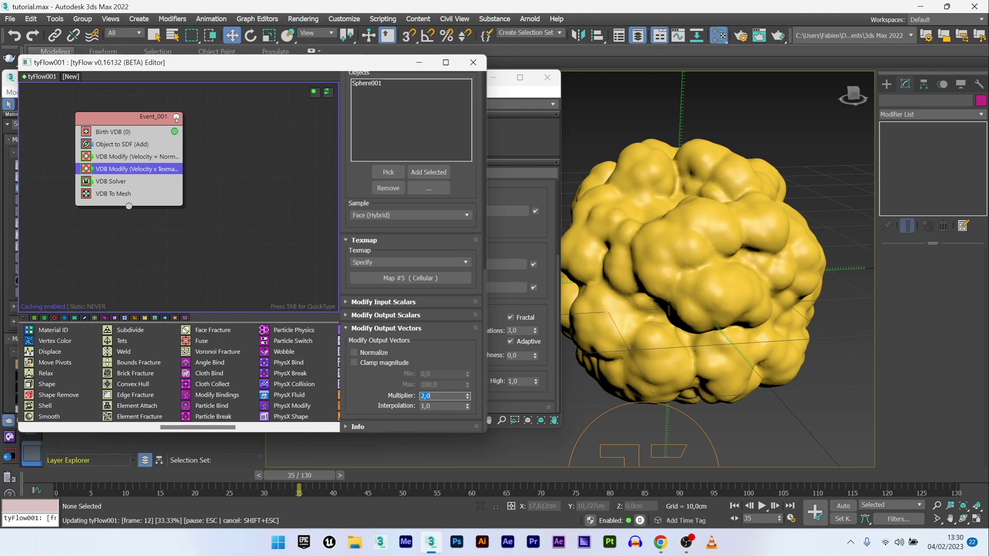
left_click_drag(299, 476, 253, 474)
Step: Go back to frame 0 and enable Retarget and Retarget with curve for the second VDB Modify operator's input scalars
left_click(373, 303)
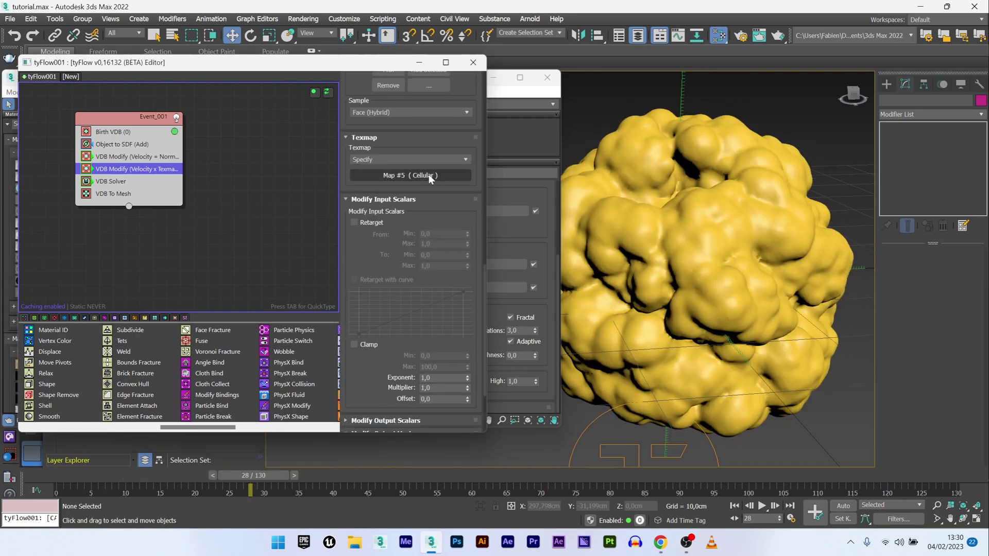
left_click(67, 476)
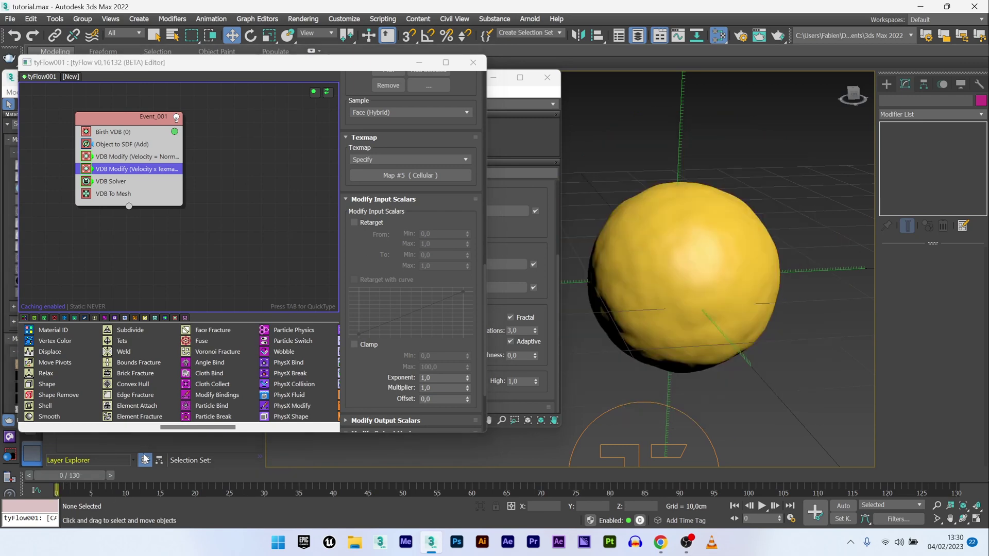
left_click(354, 223)
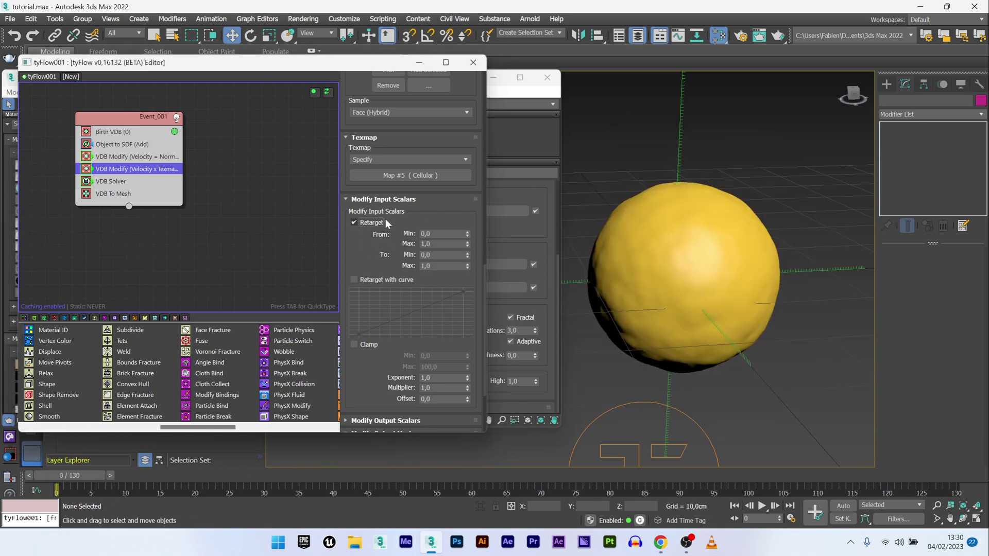
left_click(353, 279)
mouse_move(74, 478)
left_mouse_down()
mouse_move(104, 474)
mouse_move(68, 478)
left_mouse_up()
Step: Add a point to the retarget curve, pull it up so the curve rises steeply early, and preview up to frame 23
left_click(397, 318)
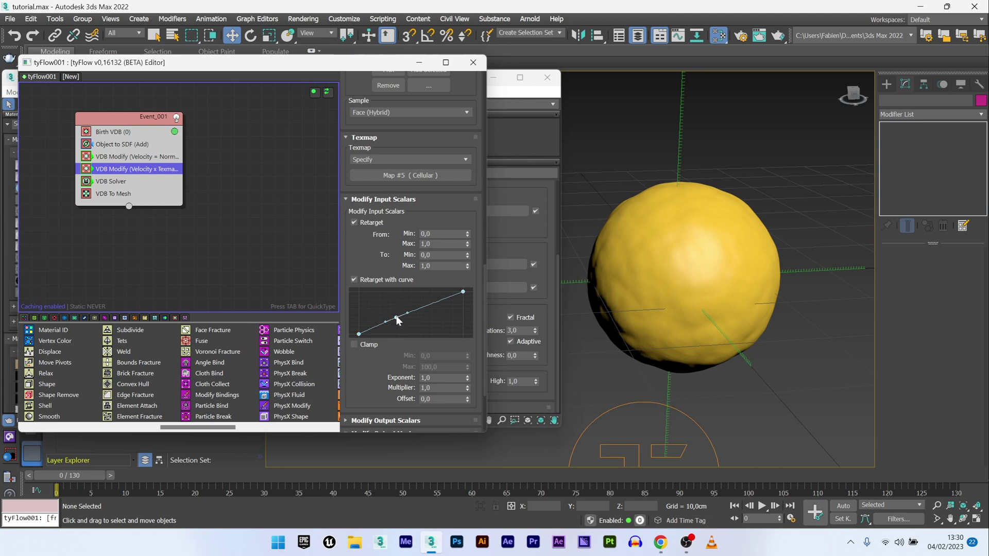
left_click_drag(396, 318, 378, 298)
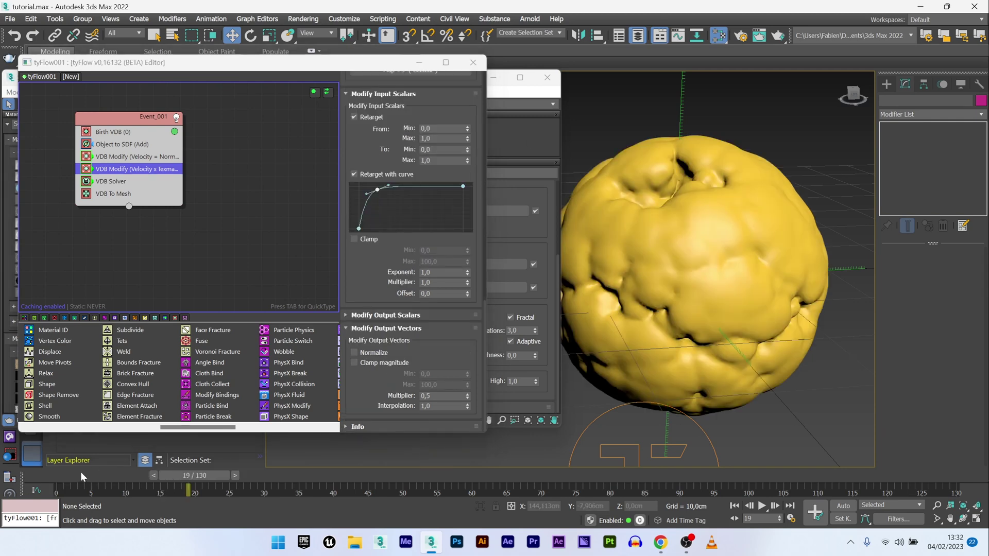
left_click_drag(87, 476, 221, 466)
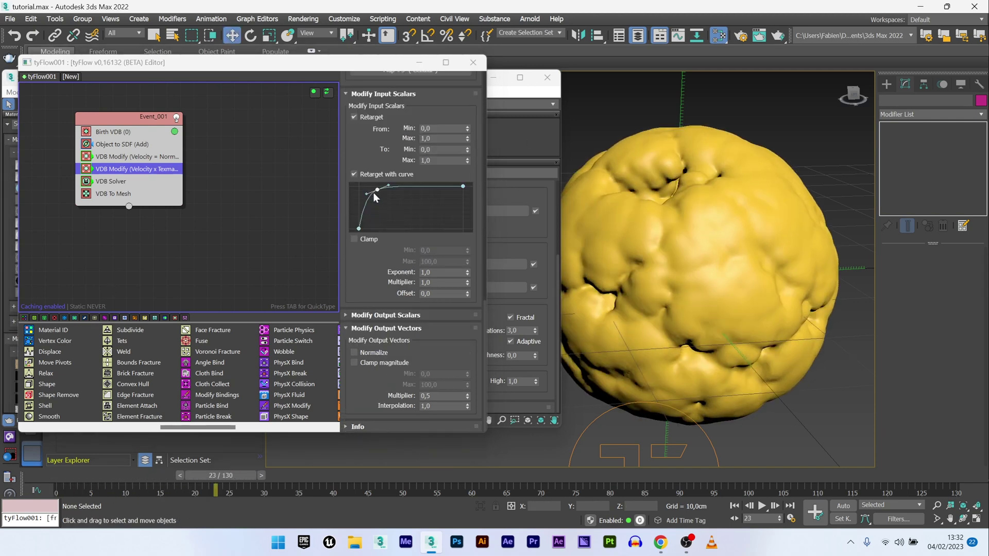
Step: Soften the retarget curve by moving its middle point lower and further along, and preview the growth from frame 0 to frame 25
left_click(60, 476)
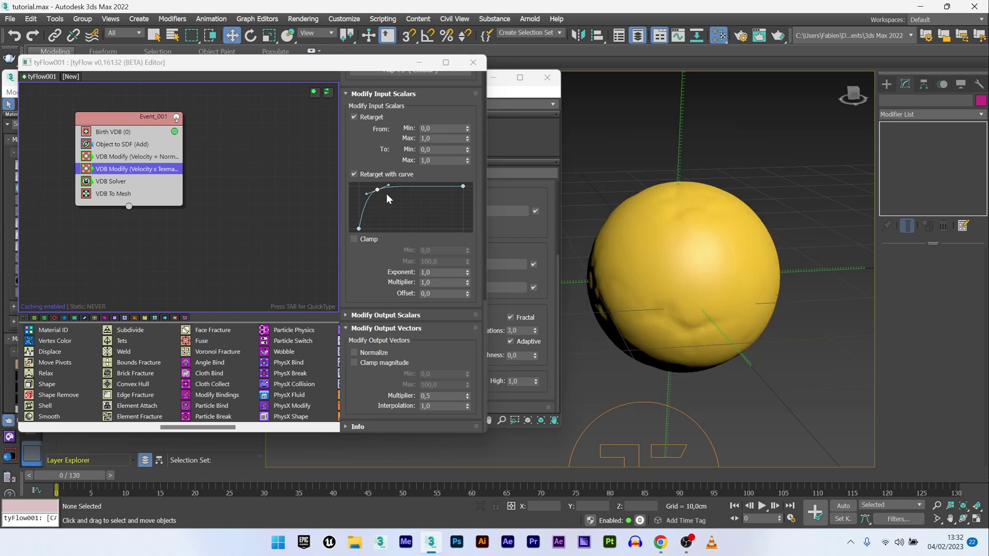
left_click_drag(379, 192, 393, 199)
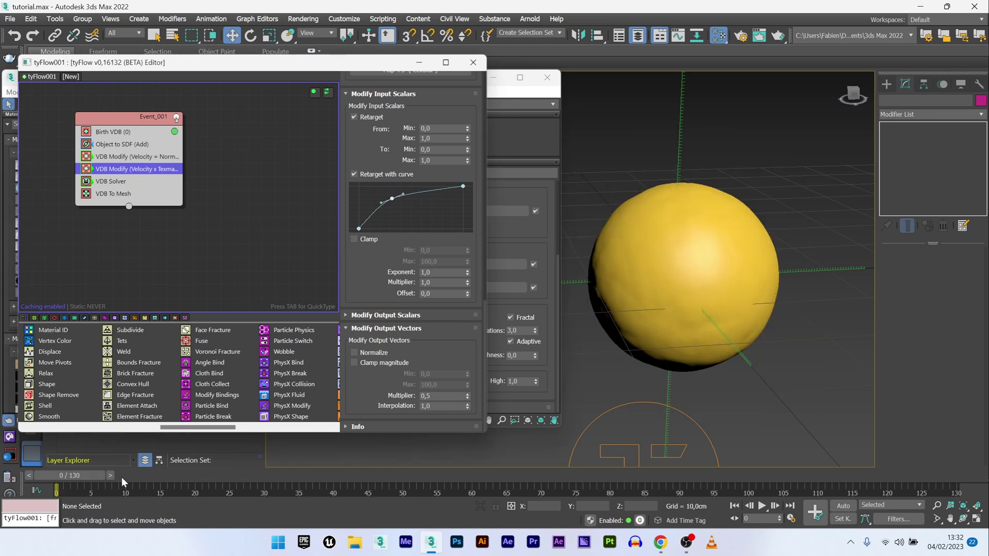
left_click(180, 477)
left_click_drag(180, 476, 229, 476)
left_click(676, 237)
left_click(677, 237)
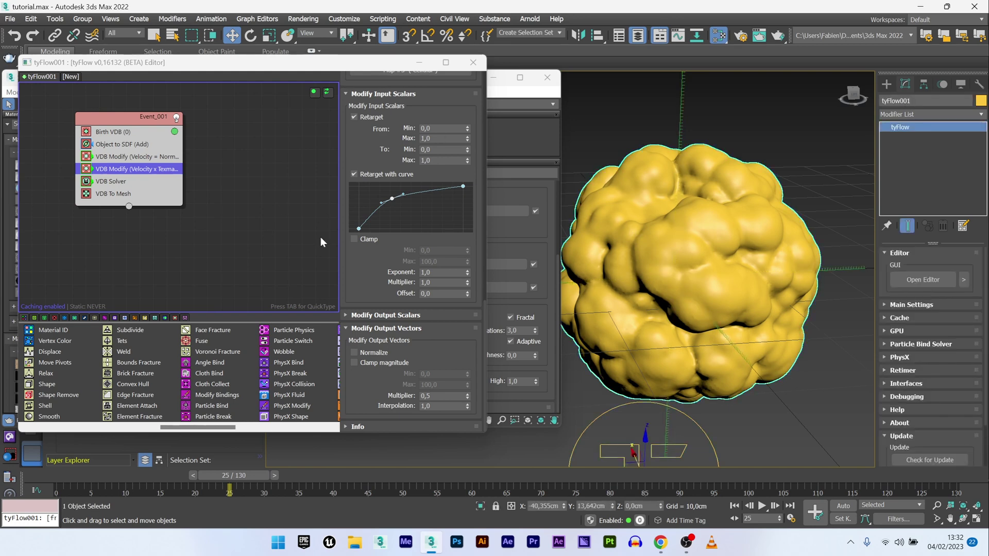
Step: Reopen the Slate Material Editor, set the Cellular map's spread to 0,3 and preview the growth up to frame 44
left_click(718, 35)
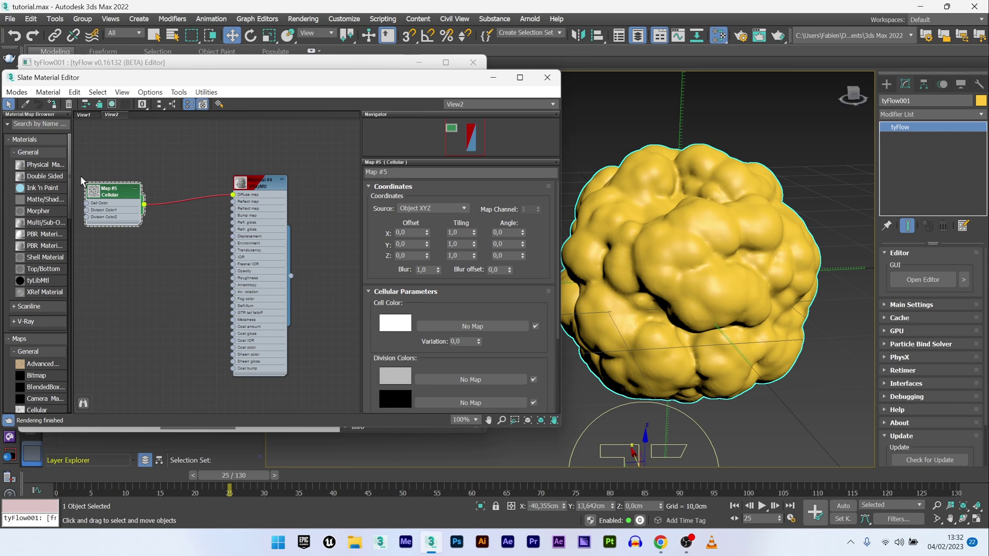
scroll(559, 309, "down", 3)
scroll(563, 332, "down", 3)
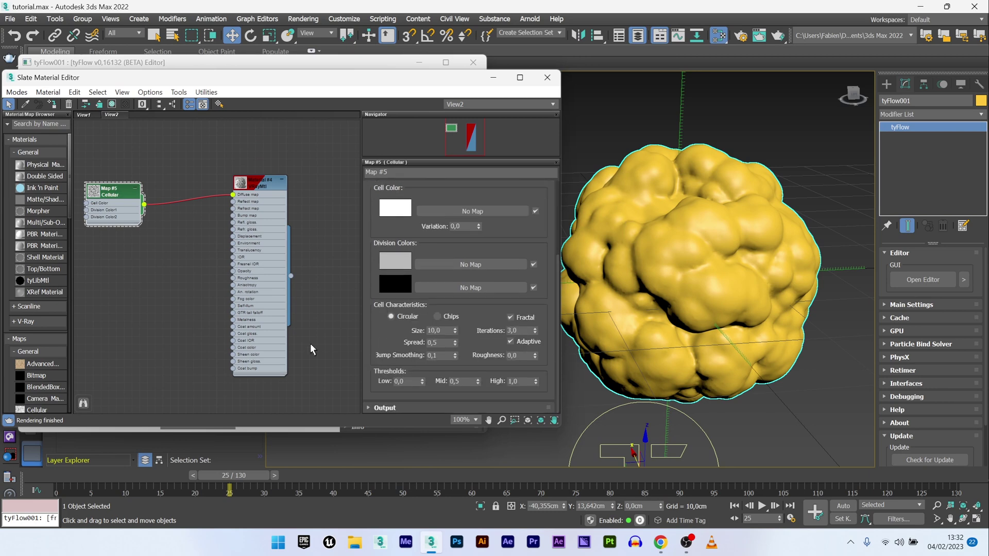
left_click_drag(90, 472, 160, 468)
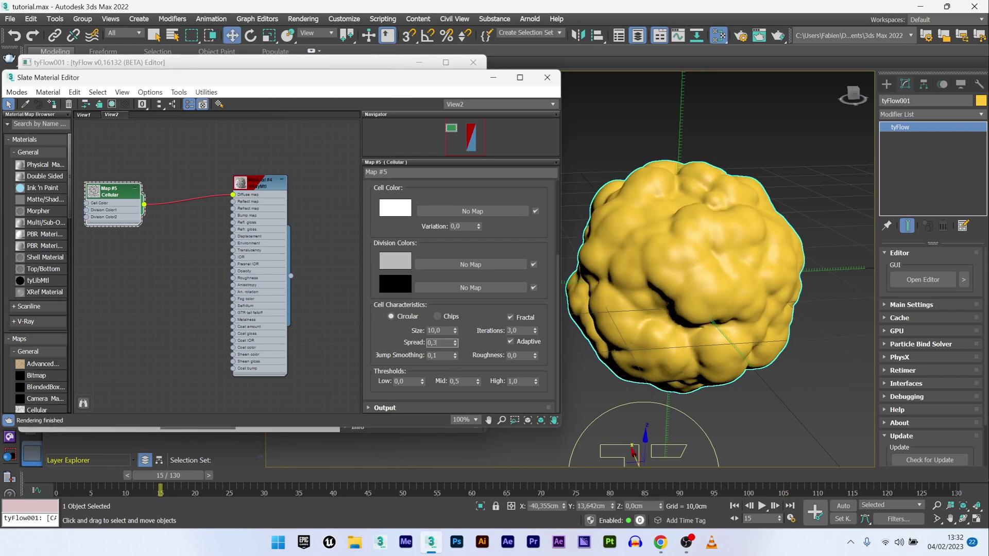
double_click(437, 342)
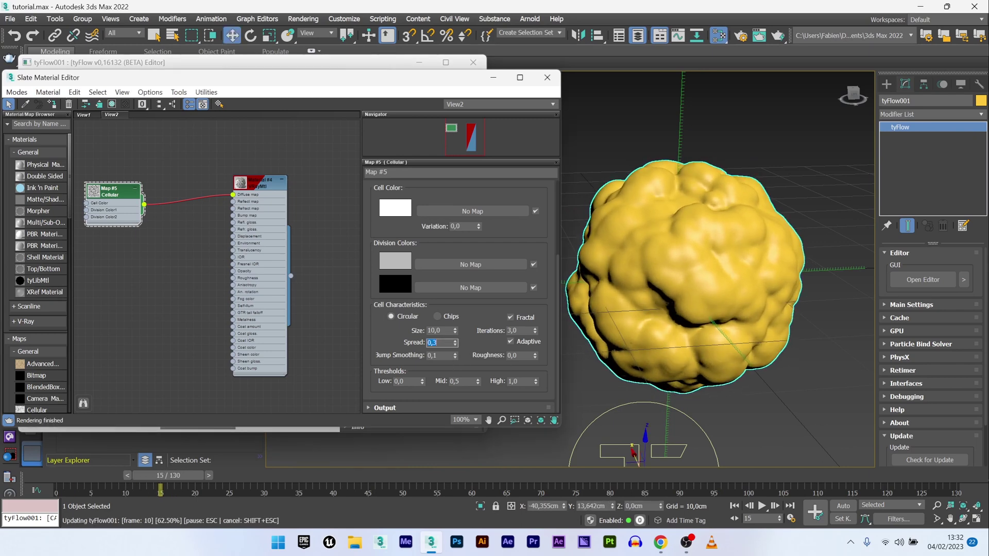
left_click_drag(168, 475, 380, 472)
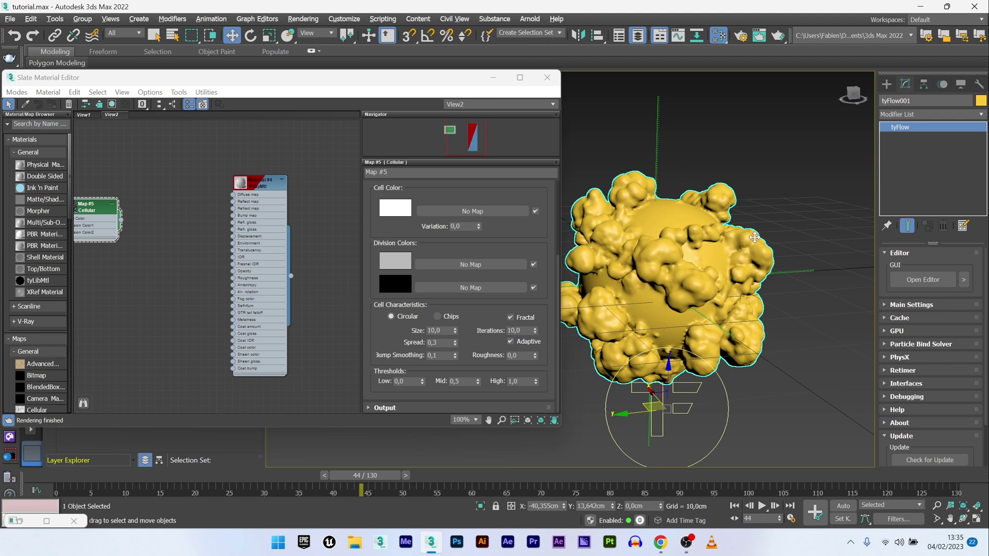
Step: Add a tyRelax modifier to tyFlow001 and set its iterations to 20
left_click(927, 114)
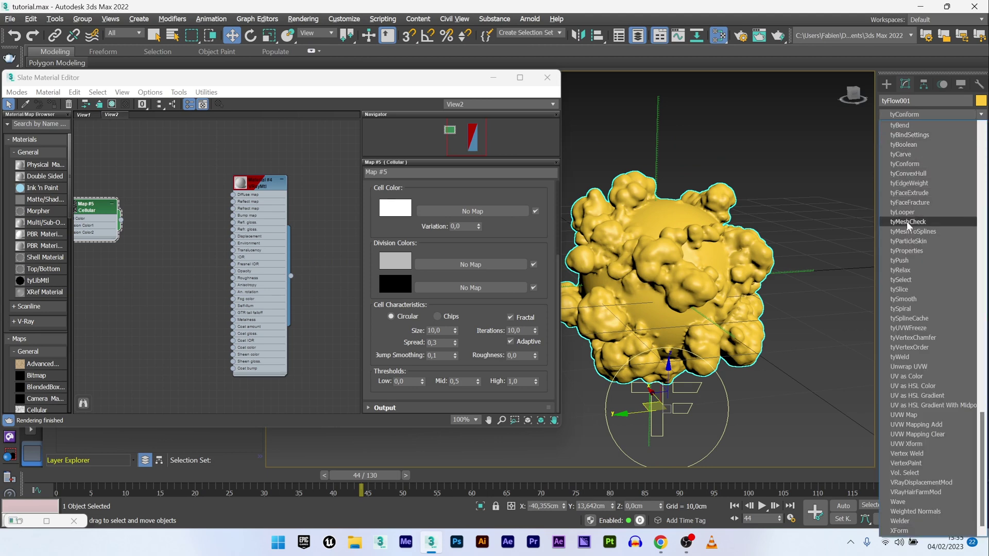
left_click(910, 271)
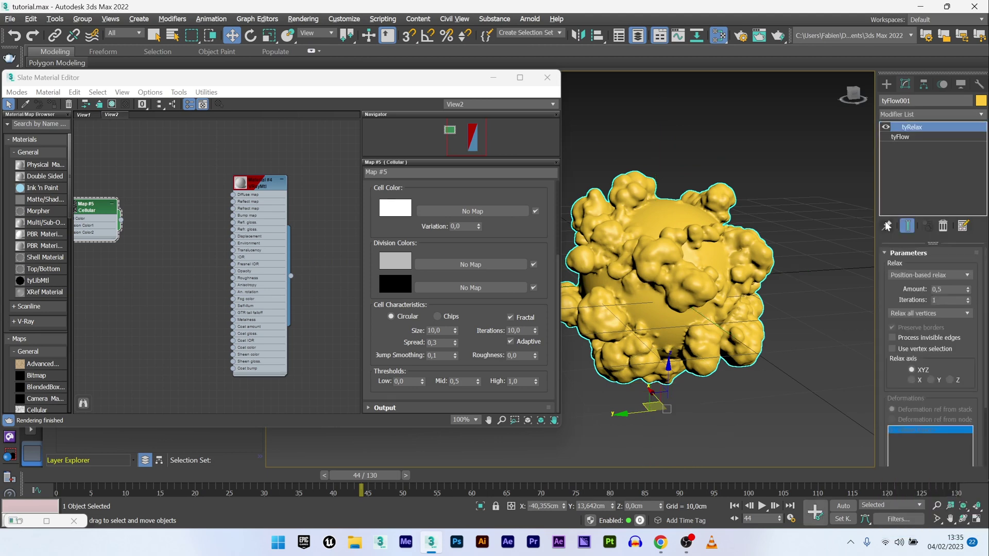
double_click(946, 301)
type("20")
key("Return")
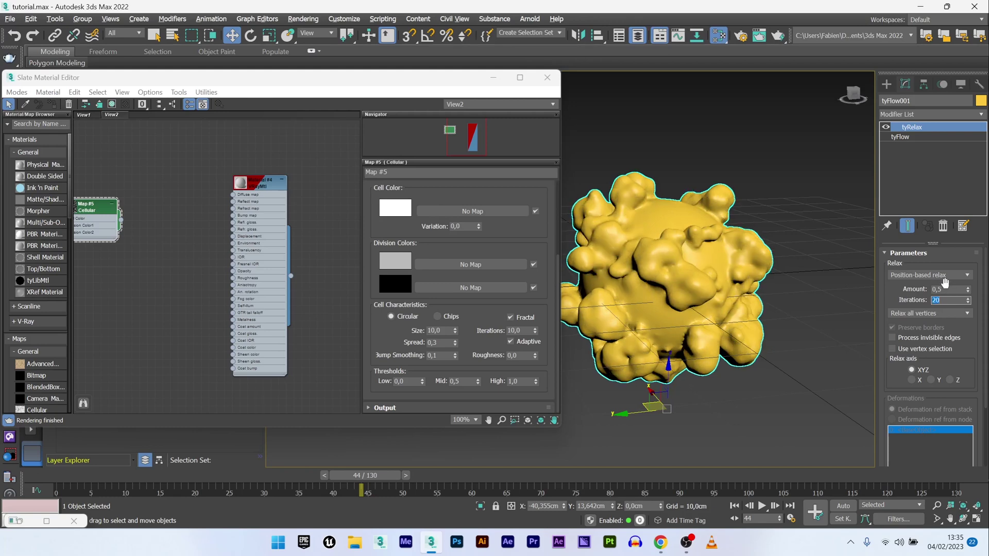
Step: Set the tyRelax amount to 0,1 and lower it to 0,0
left_click(950, 289)
type("0,1")
key("Return")
left_click_drag(970, 294, 969, 296)
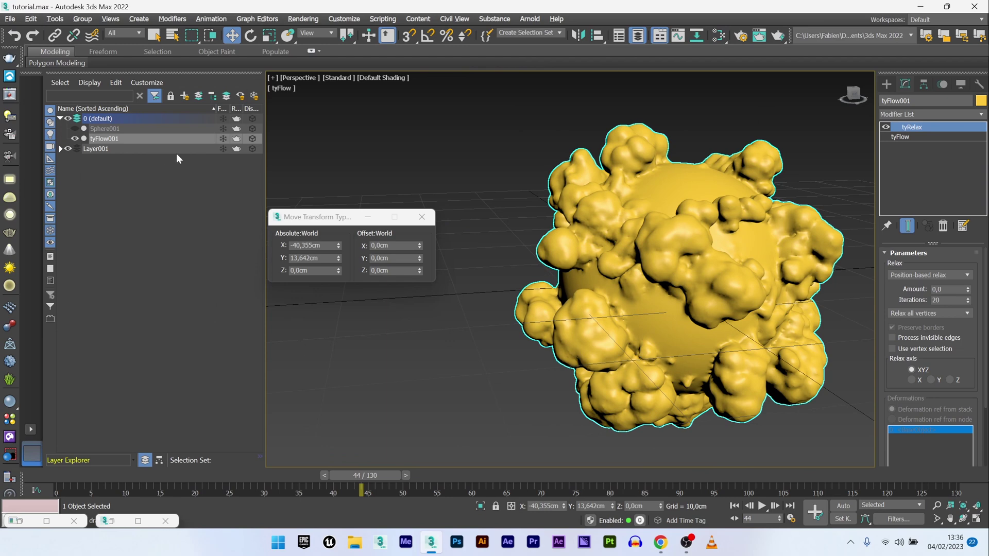
Step: Turn off the tyRelax modifier on tyFlow001 and open the tyFlow editor from the base tyFlow level
left_click(73, 212)
left_click(113, 139)
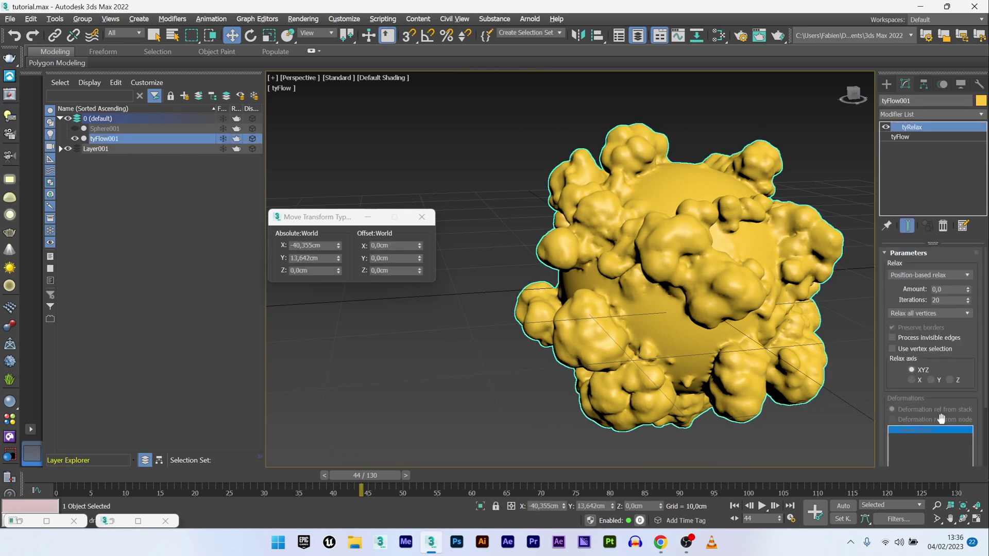
left_click(885, 128)
left_click(902, 137)
left_click(931, 280)
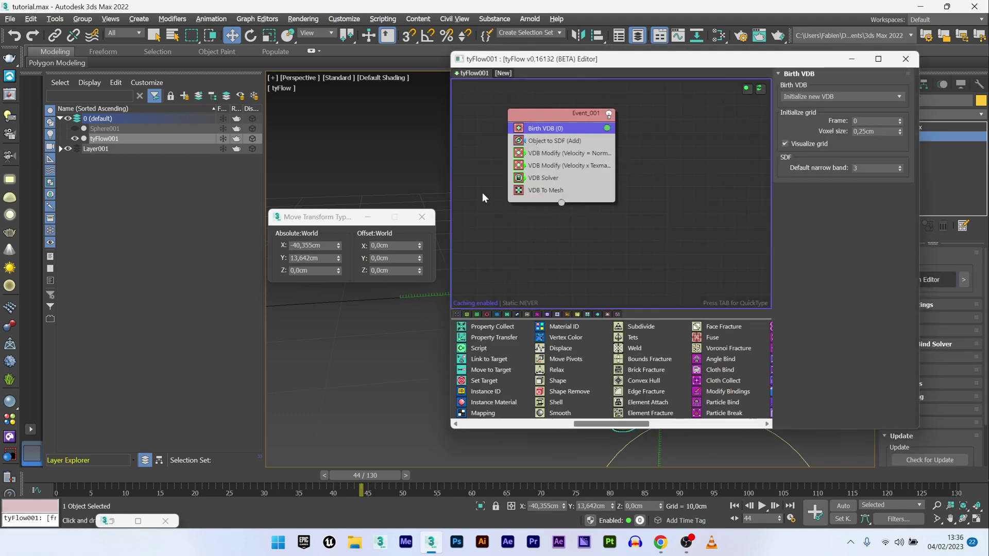
Step: At frame 0, insert a VDB Filter operator in Event_001 between the texmap-driven VDB Modify and the VDB Solver
left_click_drag(567, 78, 286, 53)
left_click(70, 478)
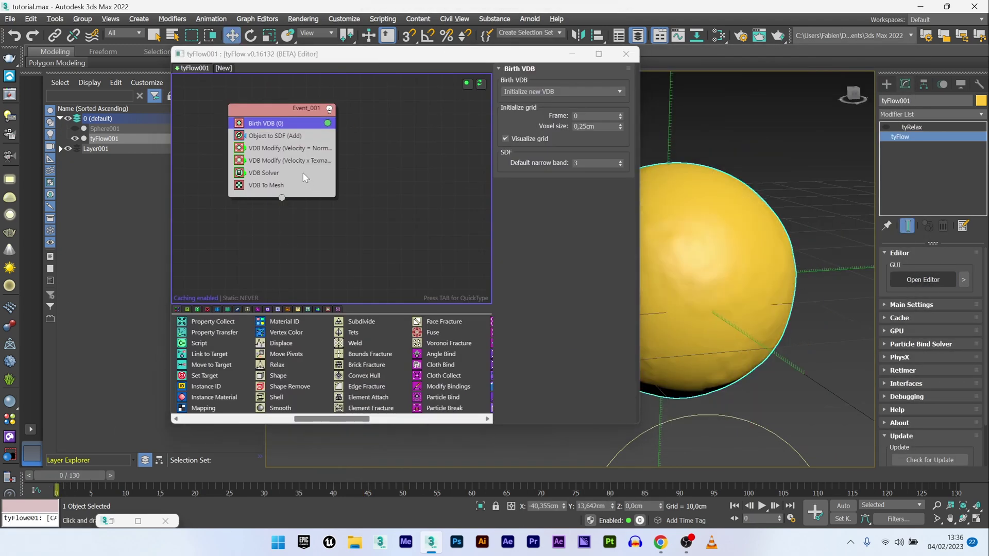
left_click(284, 161)
key("Tab")
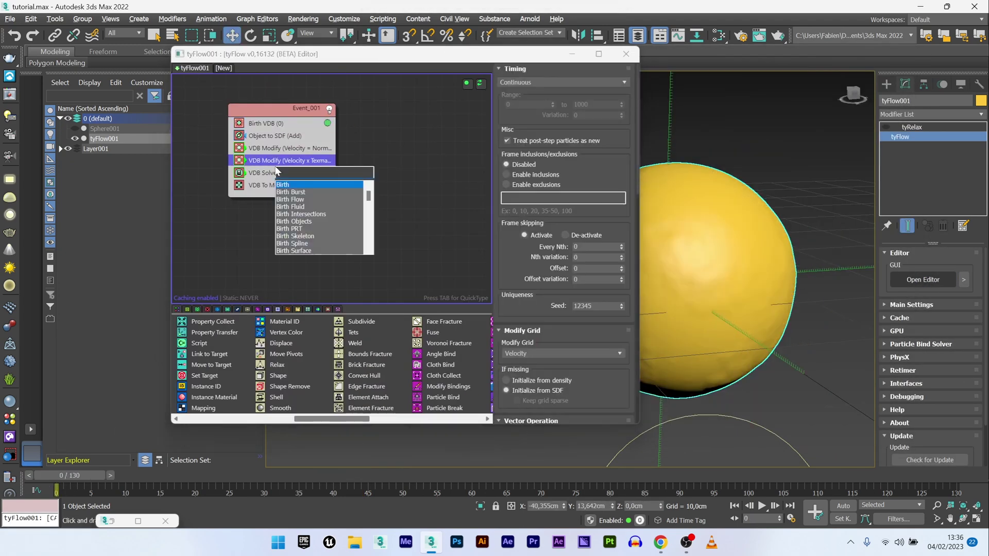
type("vdb")
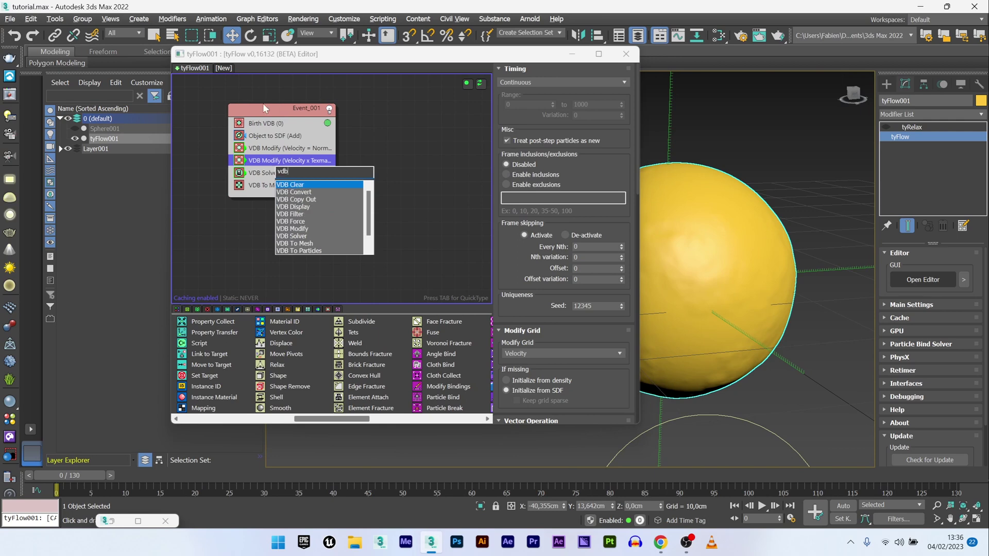
left_click(297, 214)
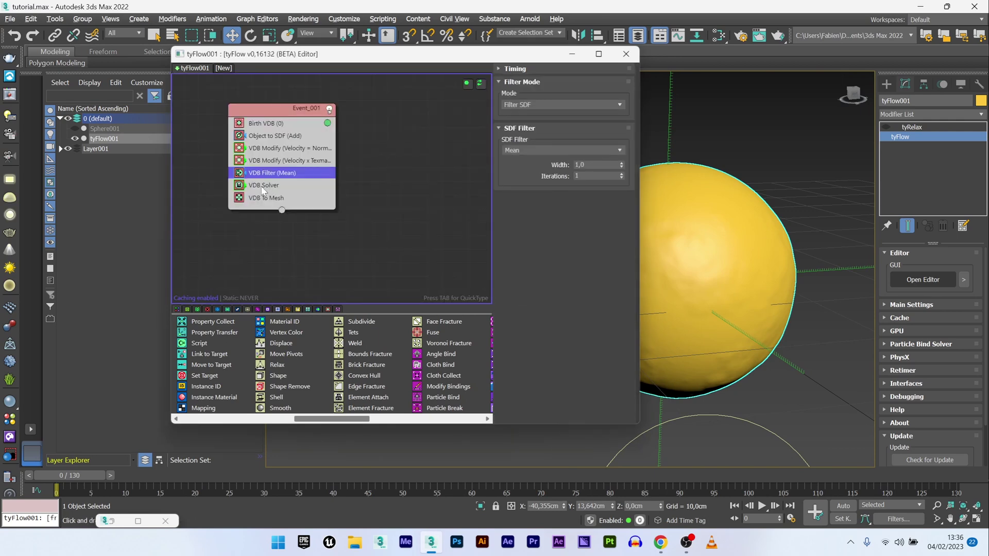
Step: Set the VDB Filter's SDF filter to Curvature and its timing to Continuous
left_click(522, 150)
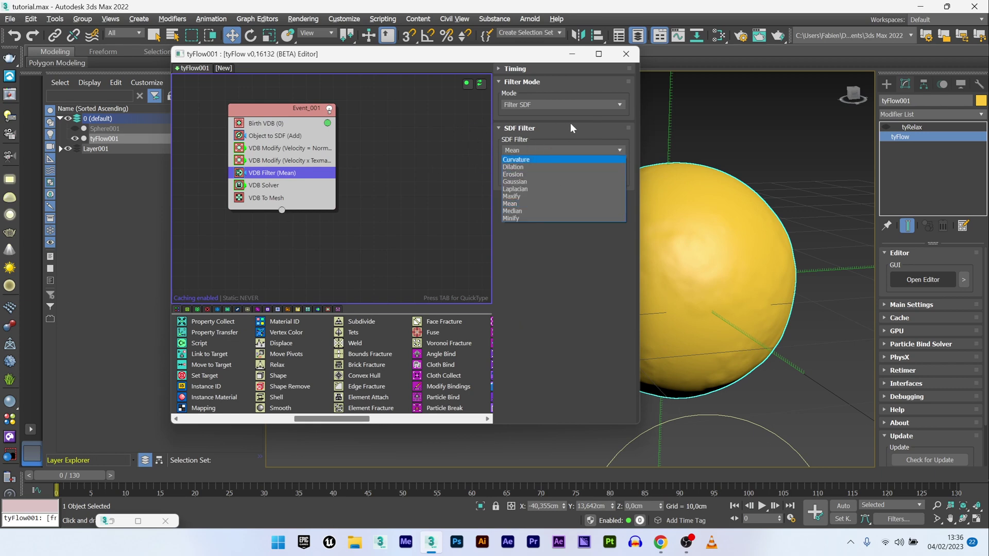
left_click(517, 159)
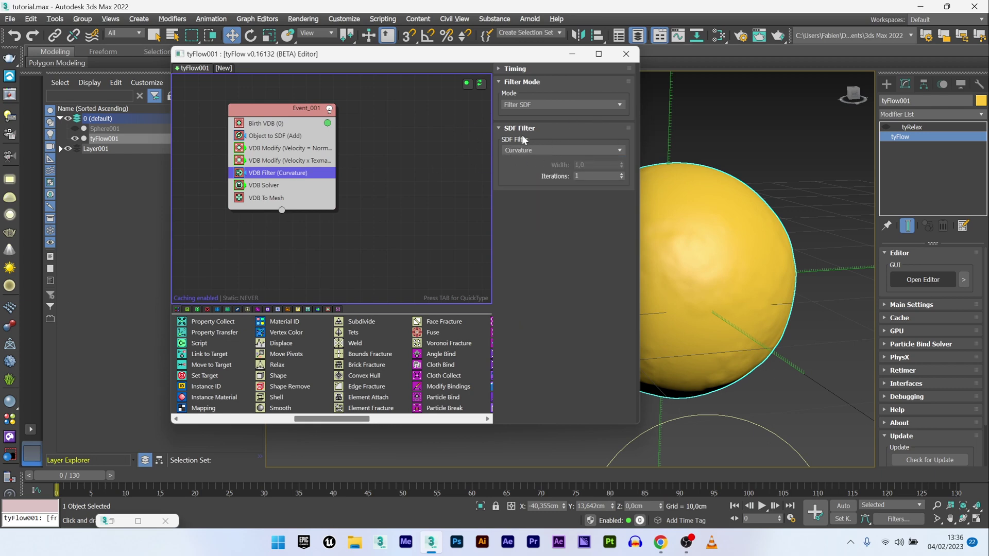
left_click(516, 70)
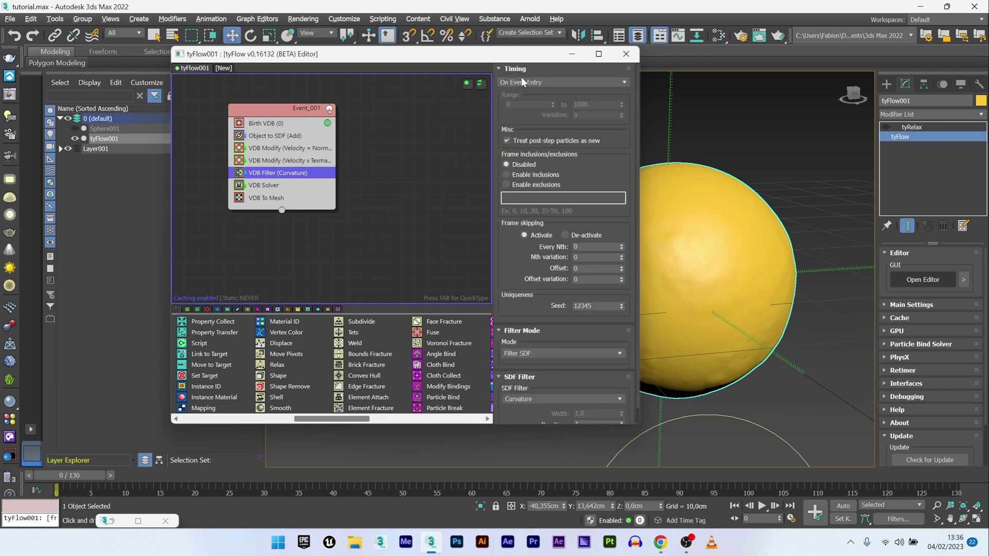
left_click(522, 83)
left_click(515, 106)
Step: Preview the curvature-filtered growth up to about frame 43, and turn off the VDB Filter operator
left_click(266, 477)
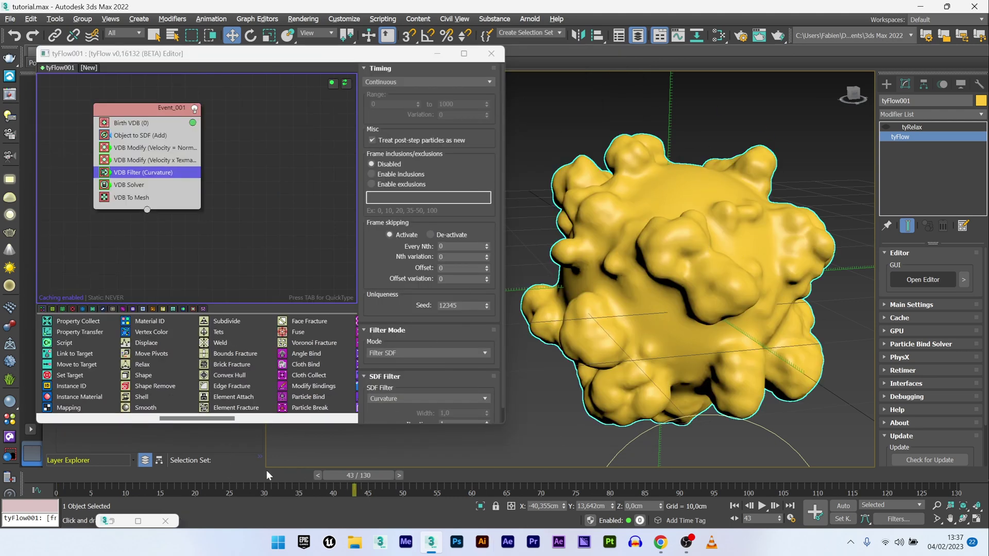
left_click_drag(80, 477, 326, 476)
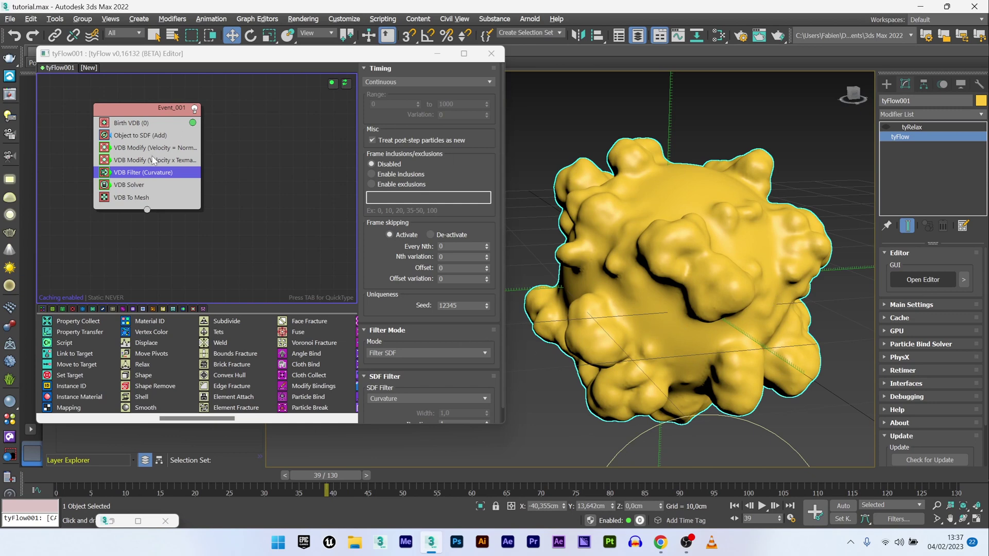
left_click(105, 172)
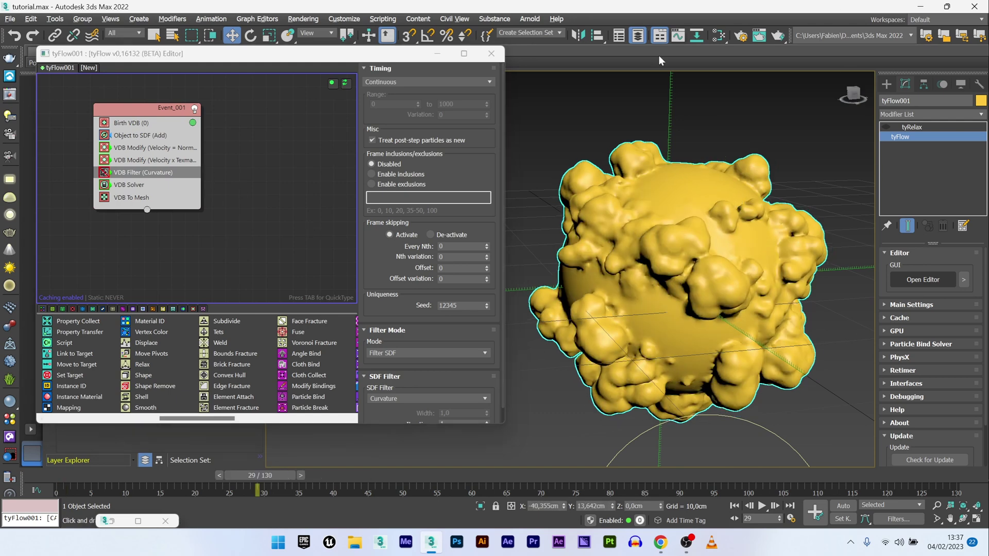
Step: Open the Slate Material Editor and add a tyBitmap map that loads the fingerprints-the-arts image from the desktop
left_click(718, 35)
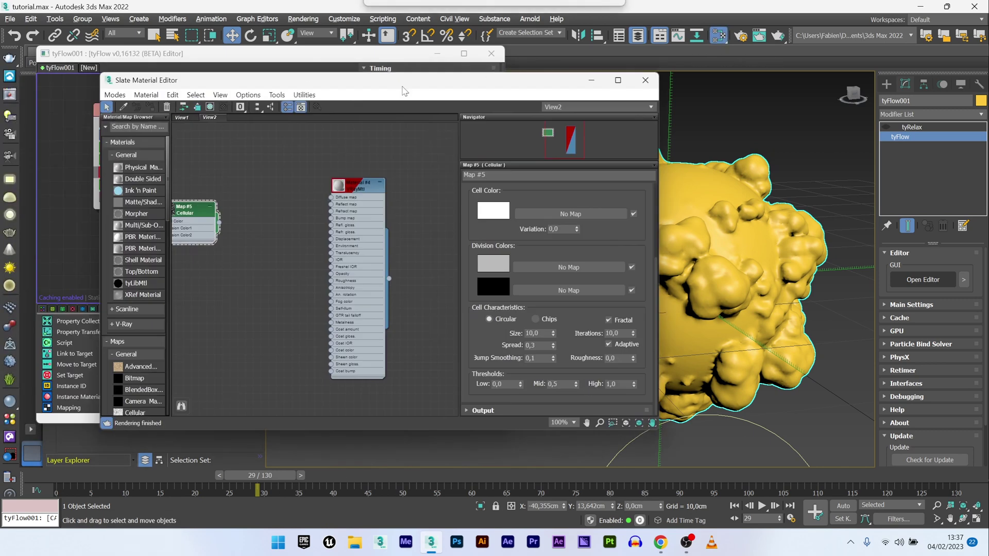
middle_click_drag(194, 276, 259, 250)
scroll(259, 250, "up", 1)
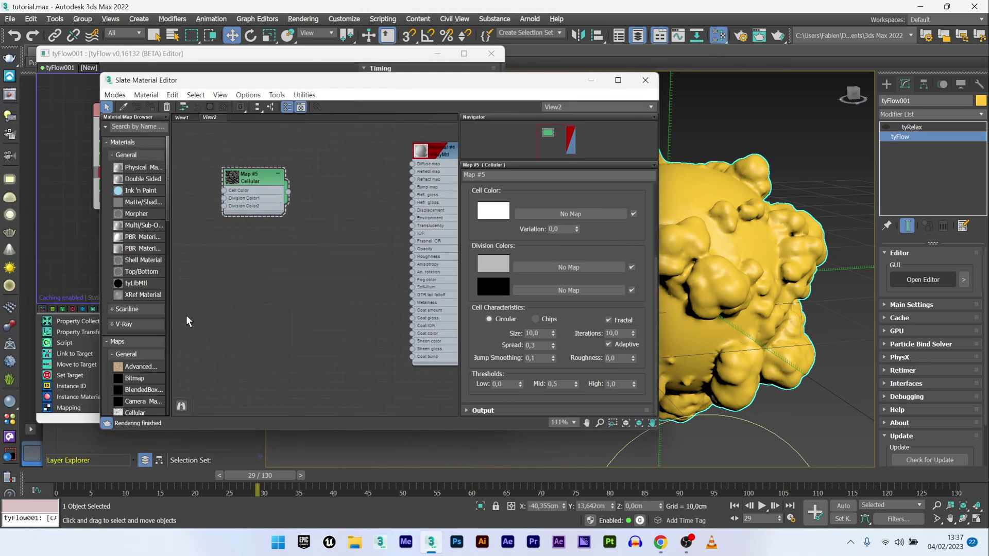
right_click(220, 264)
mouse_move(268, 270)
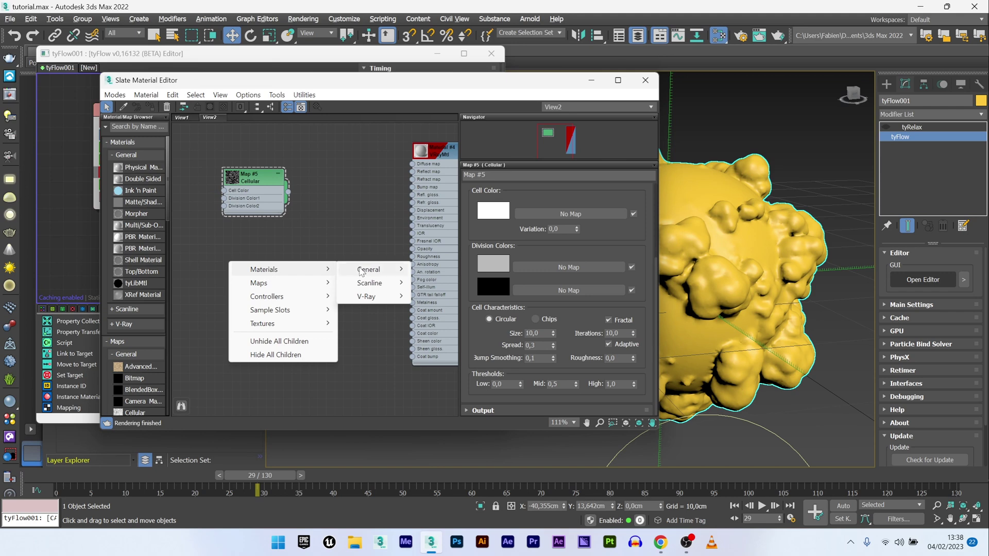
mouse_move(309, 283)
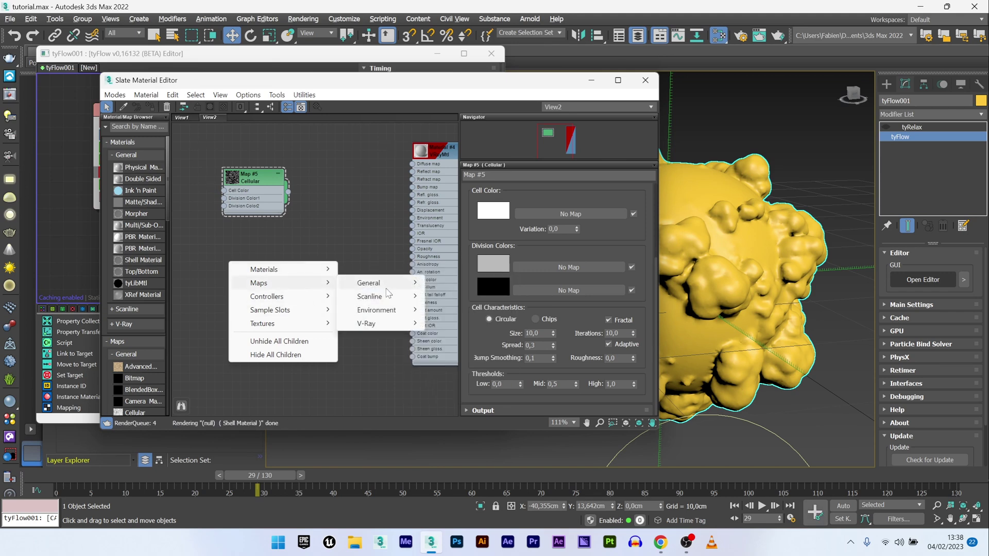
mouse_move(386, 286)
left_click(466, 492)
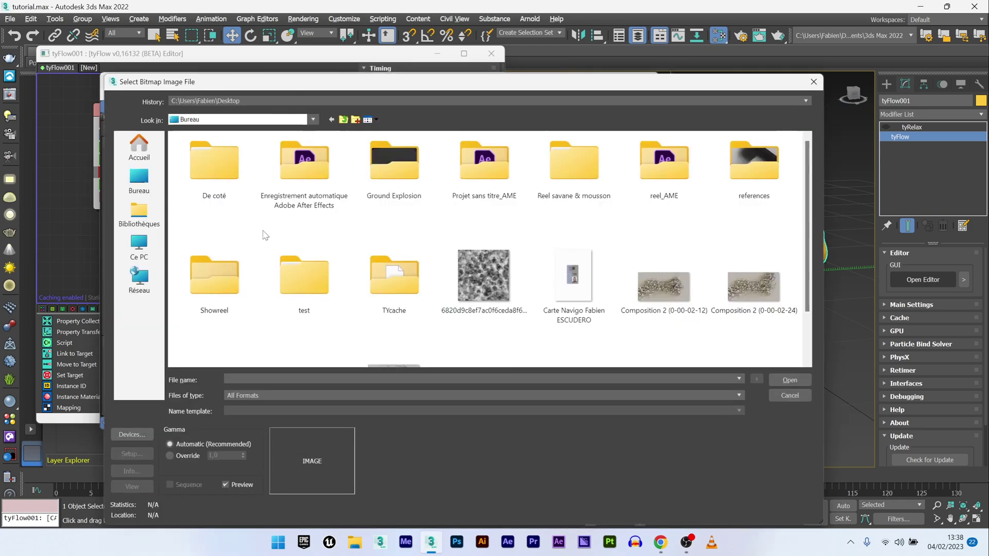
left_click(484, 275)
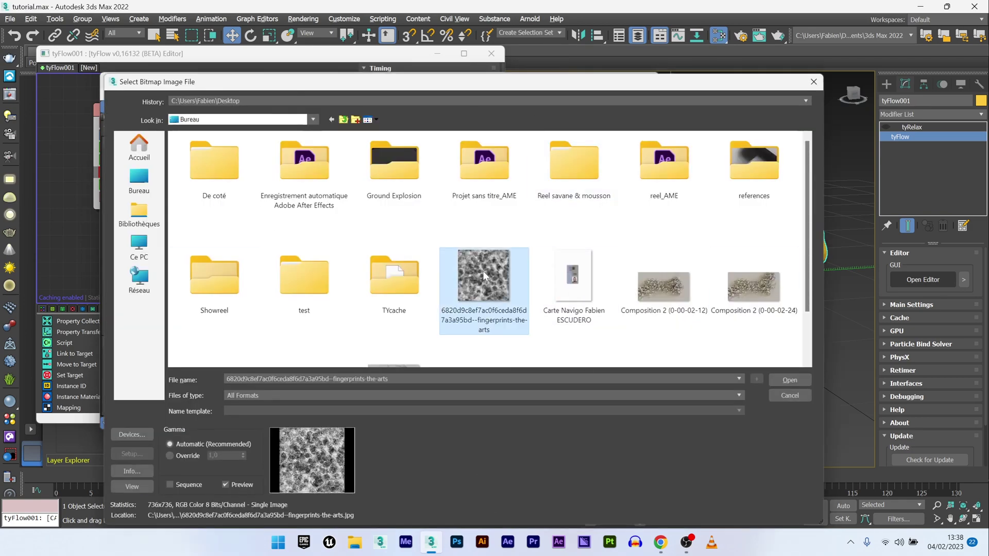
double_click(475, 277)
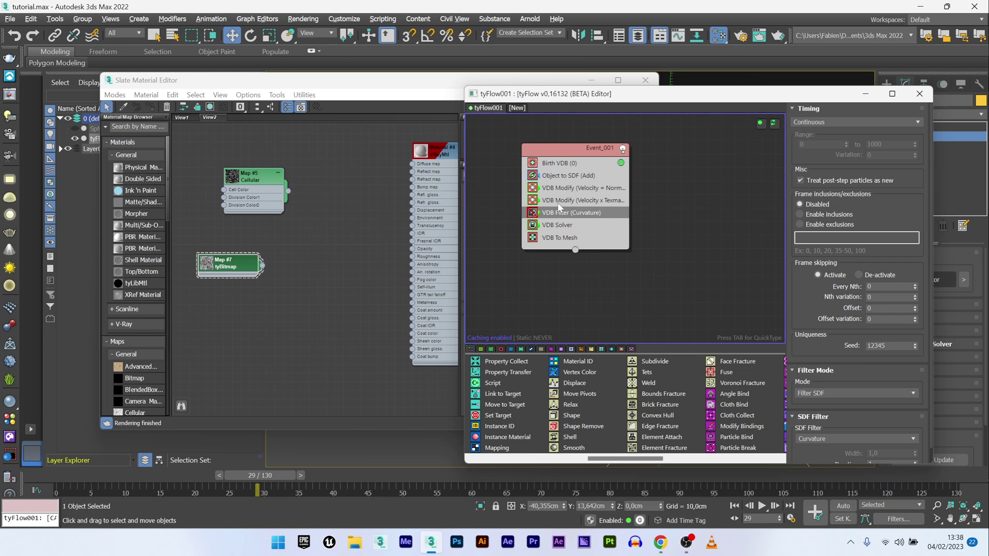
Step: Assign the tyBitmap map as an instance to the texmap of the VDB Modify operator that multiplies velocity
left_click(562, 201)
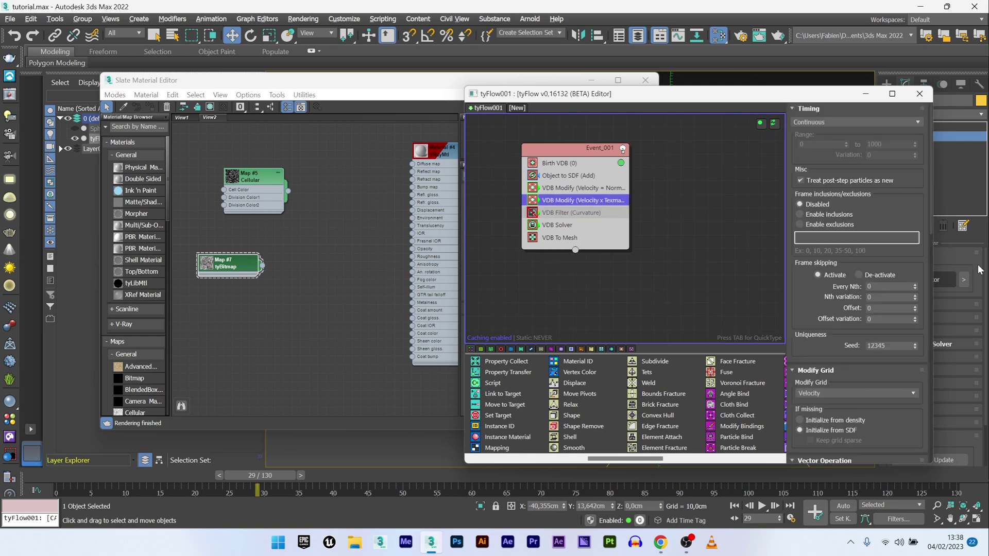
left_click_drag(932, 221, 932, 360)
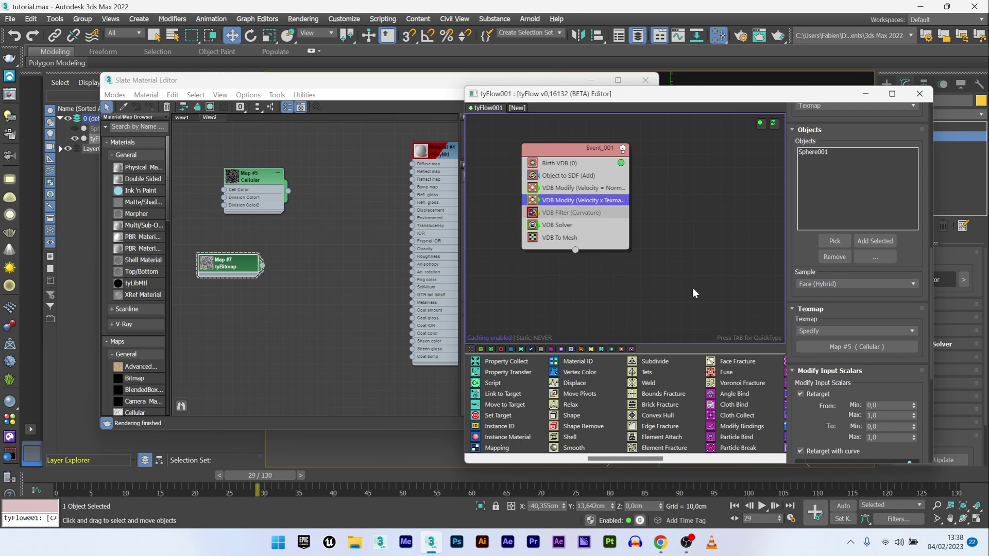
left_click(277, 270)
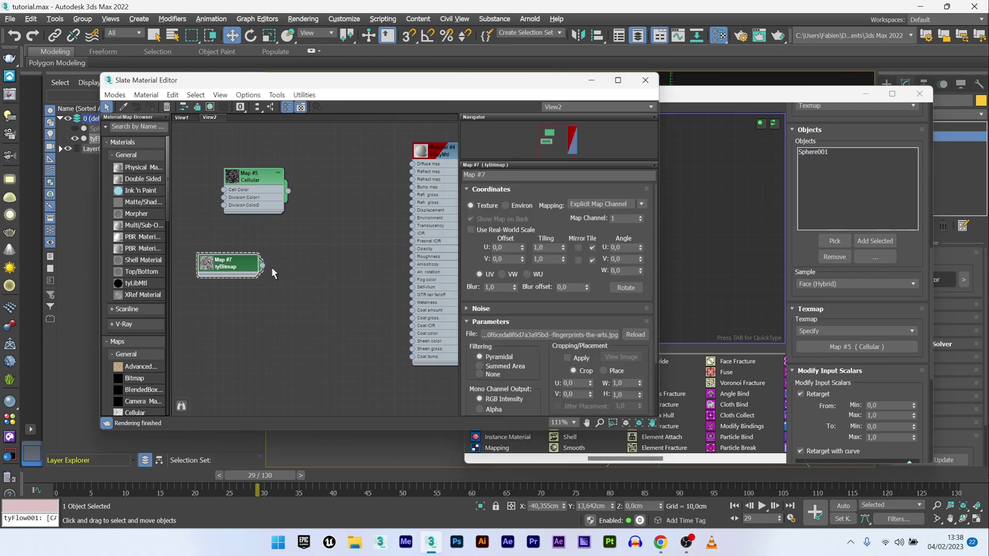
left_click_drag(262, 266, 856, 352)
left_click(686, 318)
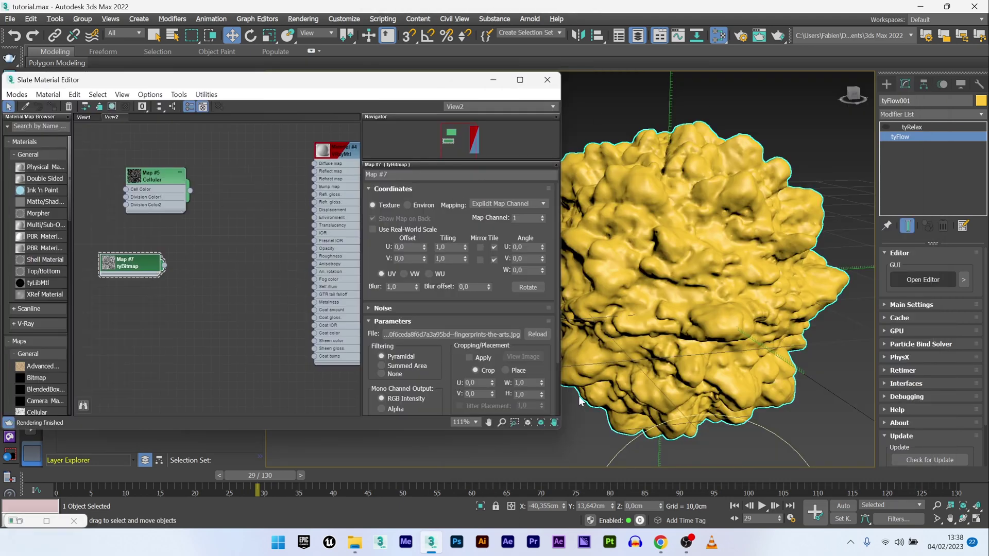
Step: Enlarge the tyBitmap node's preview and place it below the Cellular node to examine its pattern
double_click(110, 263)
scroll(120, 288, "up", 5)
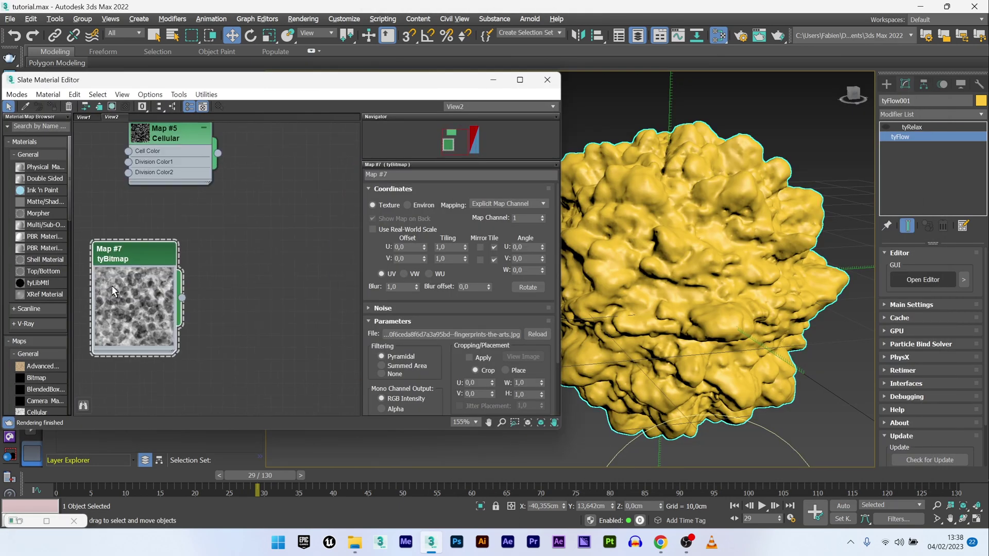
left_click_drag(121, 239, 229, 245)
middle_click_drag(221, 281, 178, 311)
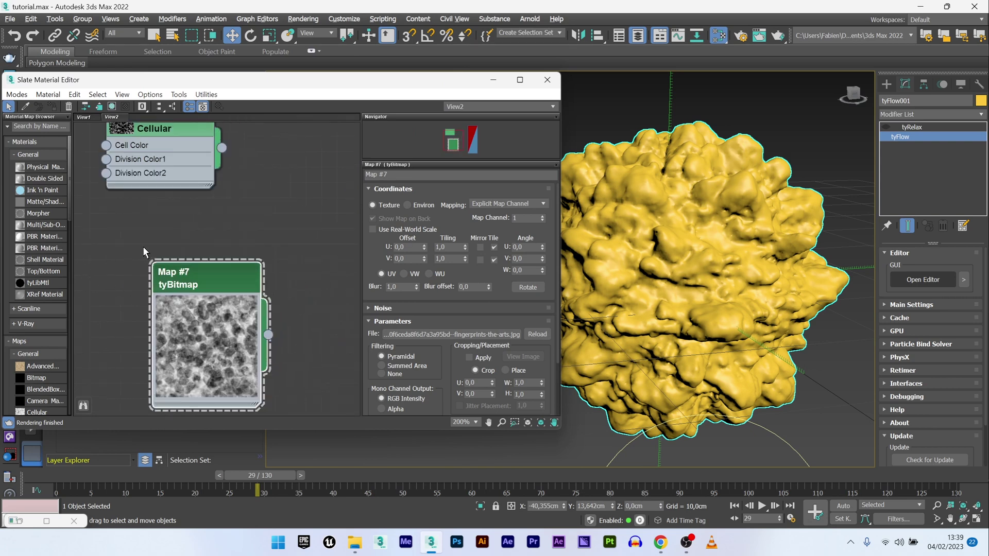
middle_click_drag(152, 215, 151, 283)
scroll(152, 282, "down", 1)
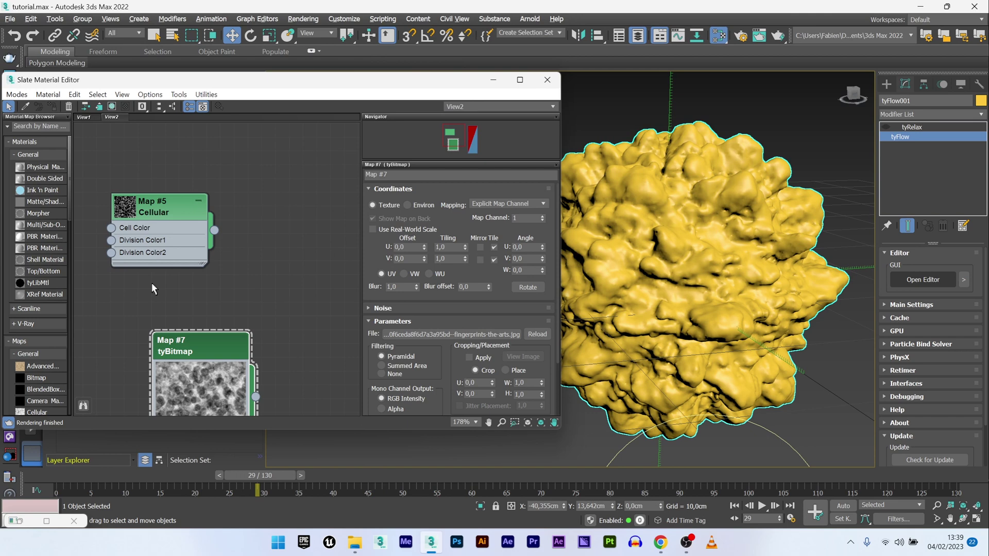
Step: Assign the Cellular map as an instance to the texmap of the VDB Modify operator that multiplies velocity
double_click(164, 209)
left_click_drag(441, 316, 412, 193)
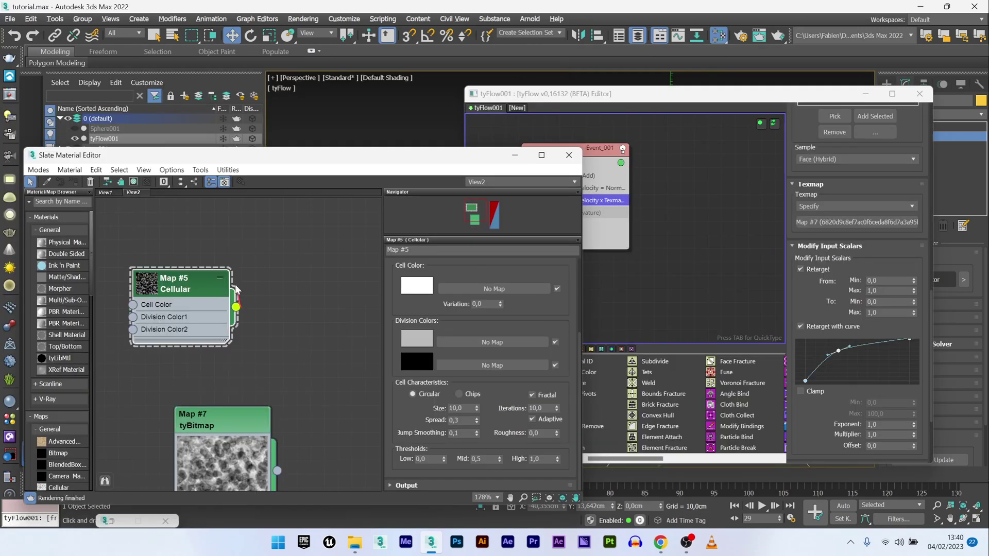
left_click_drag(237, 289, 857, 225)
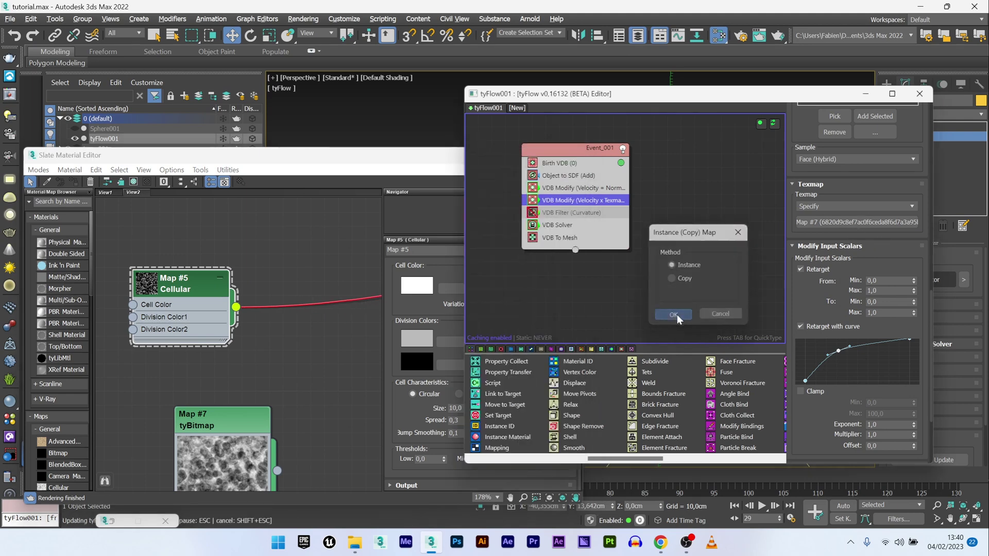
left_click(674, 316)
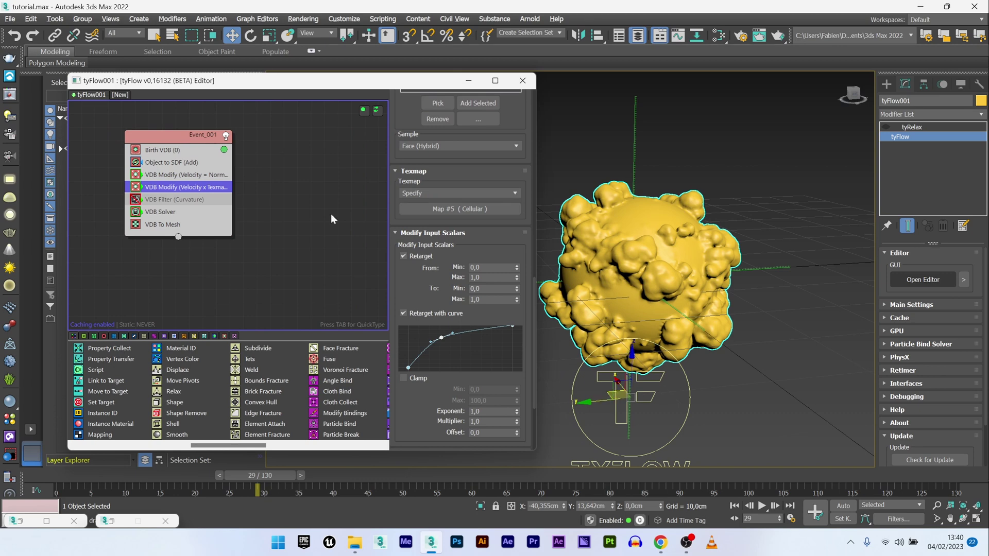
Step: At frame 0, add another VDB Modify operator in Event_001 between the VDB Filter and the VDB Solver
left_click(72, 478)
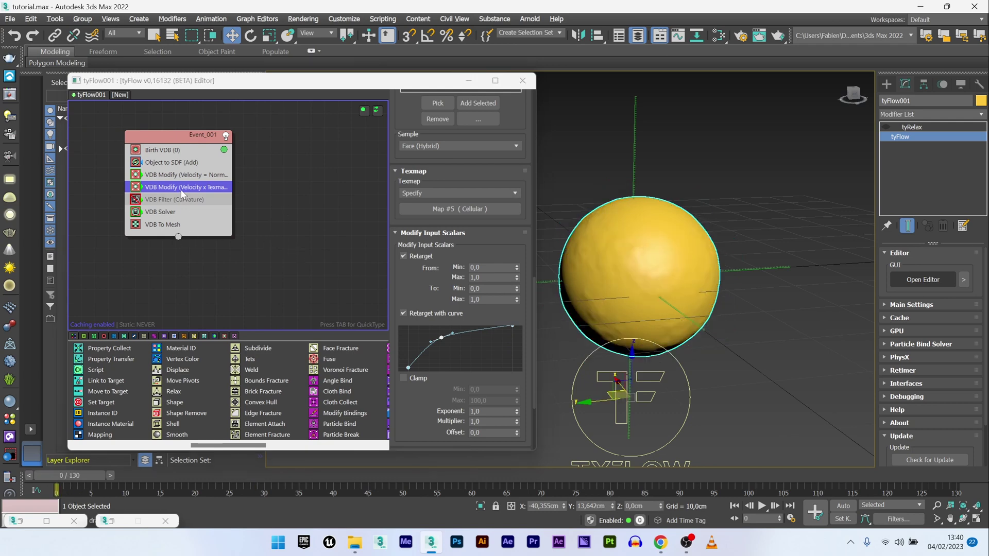
key("Tab")
type("v")
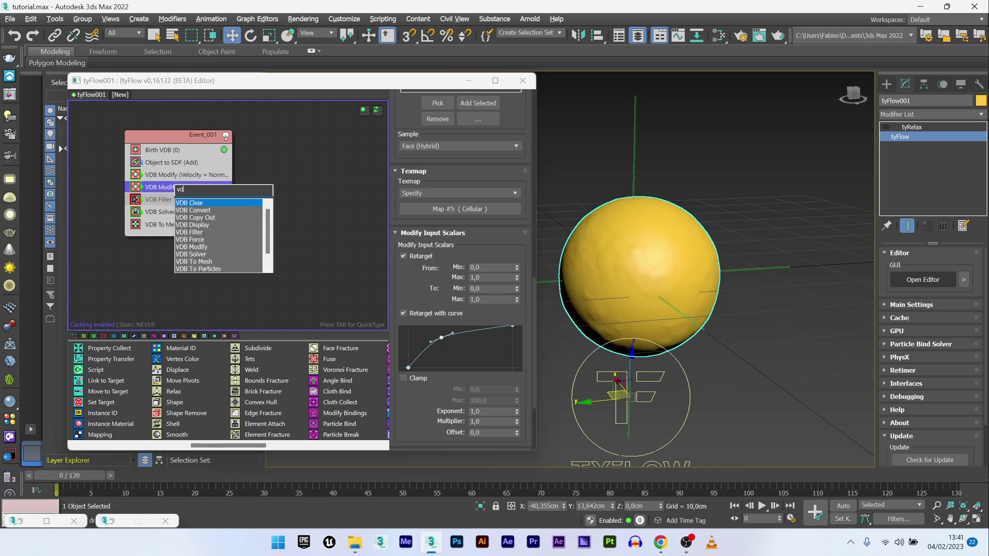
type("db")
left_click(205, 248)
left_click_drag(172, 203, 175, 224)
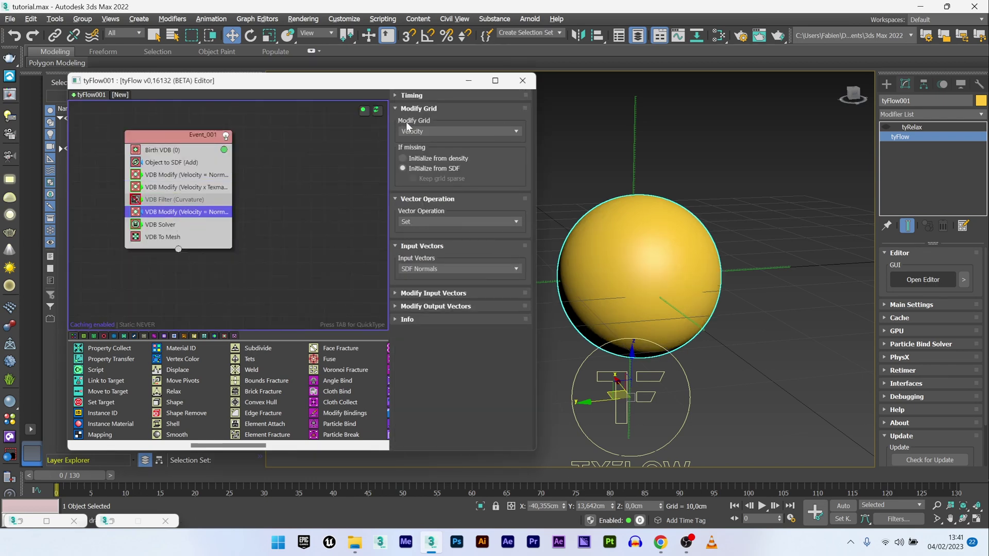
Step: Set the new VDB Modify to the UVW grid with Surface UVW input vectors, and pick Sphere001 as its object
left_click(448, 130)
left_click(407, 145)
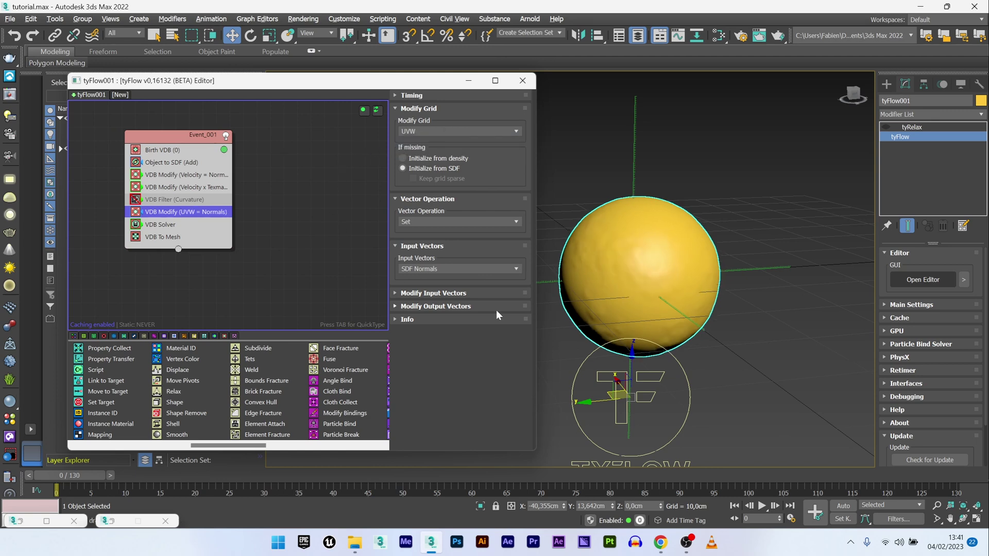
left_click(432, 266)
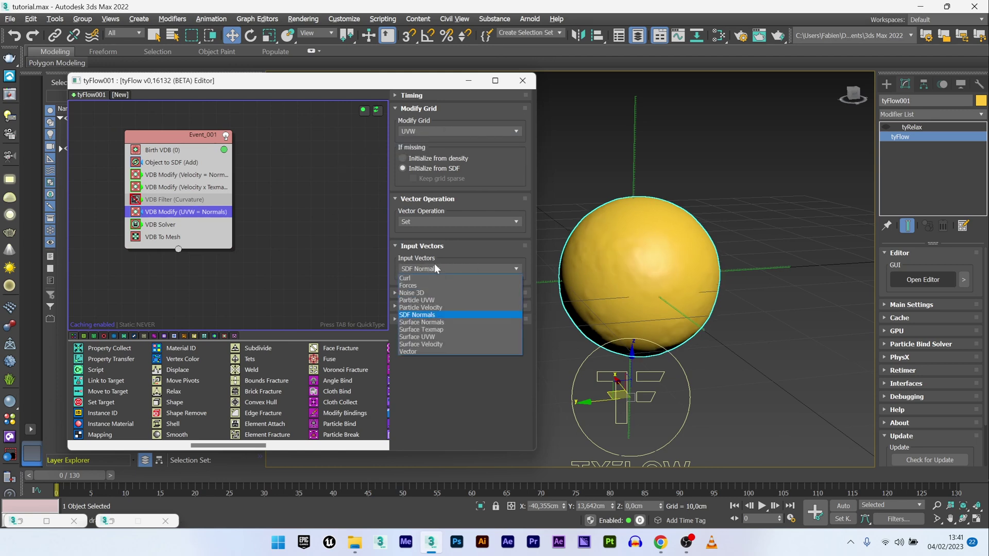
left_click(421, 338)
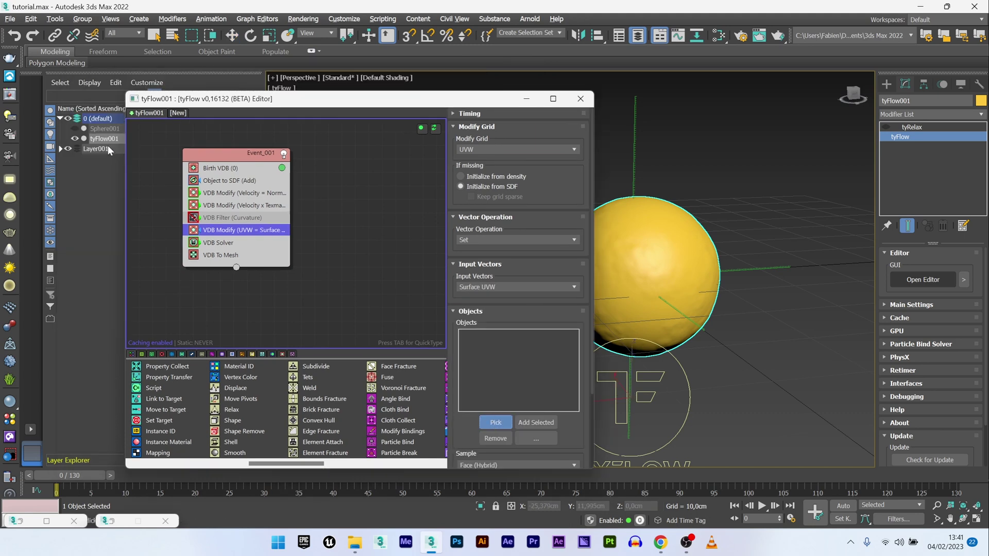
left_click(105, 129)
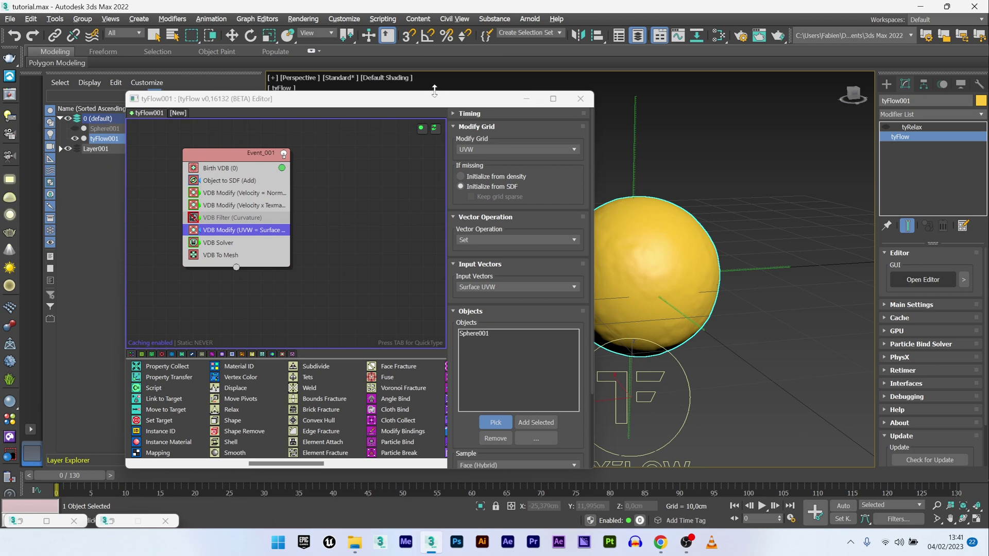
left_click_drag(434, 97, 396, 90)
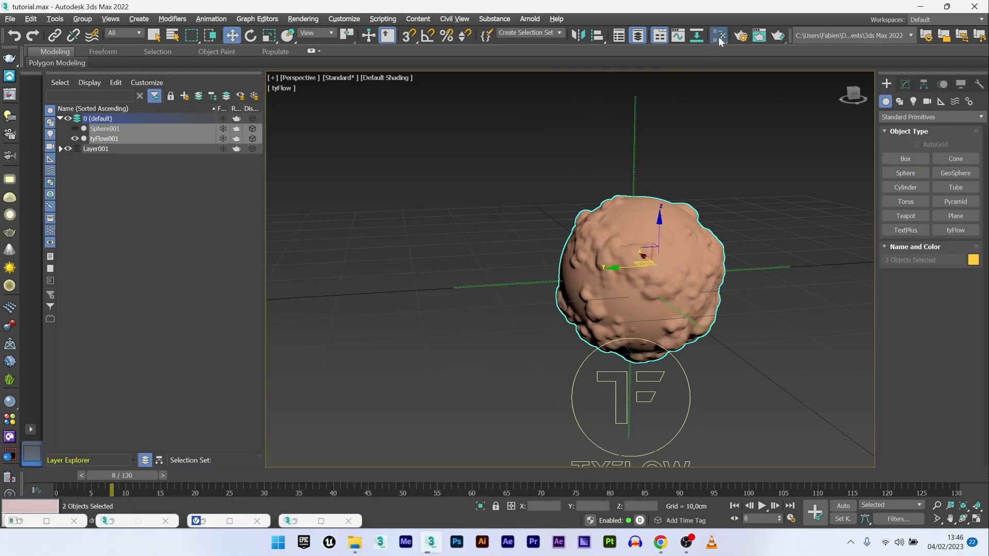
Step: Create a VRayFastSSS2 material in the Slate Material Editor and assign it to the tyFlow001 object
left_click(719, 36)
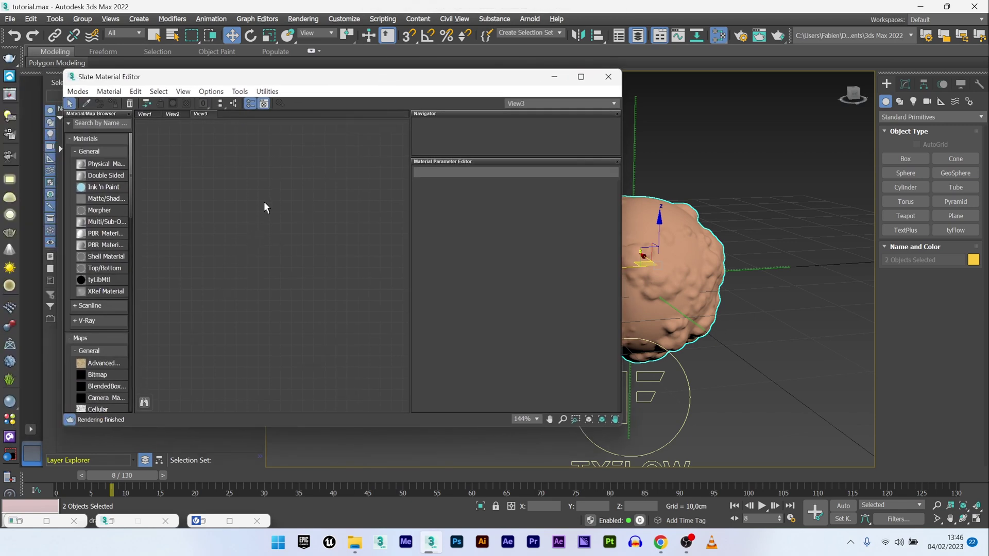
right_click(259, 176)
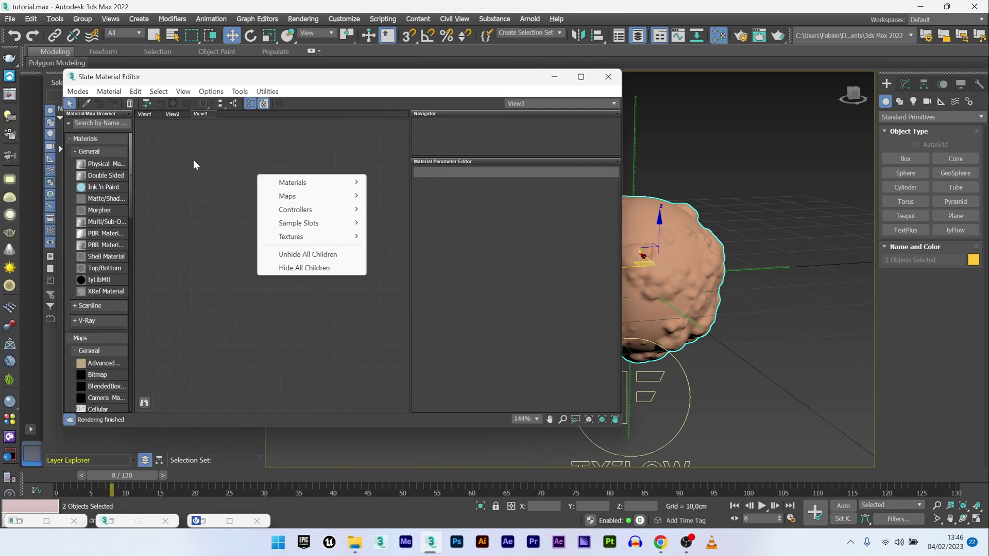
mouse_move(320, 184)
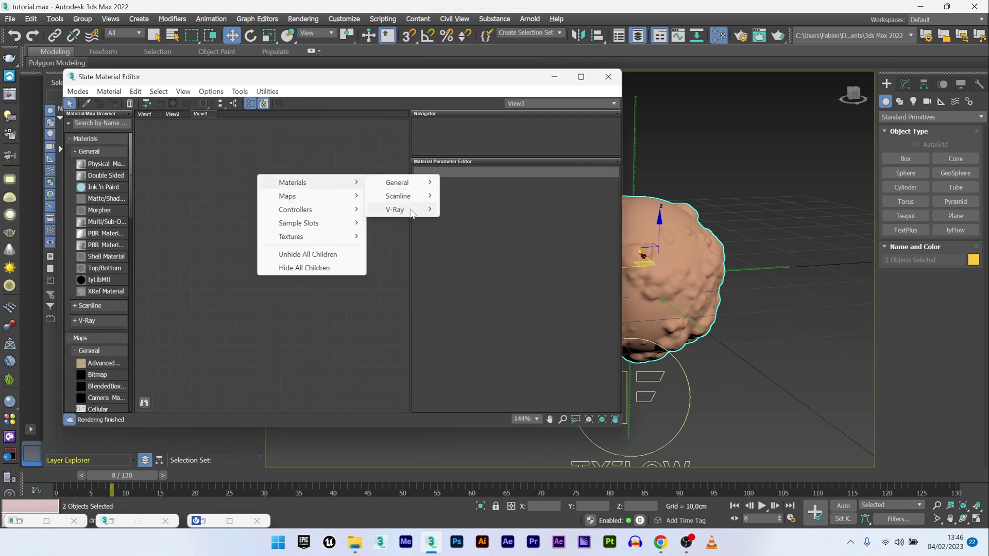
mouse_move(412, 214)
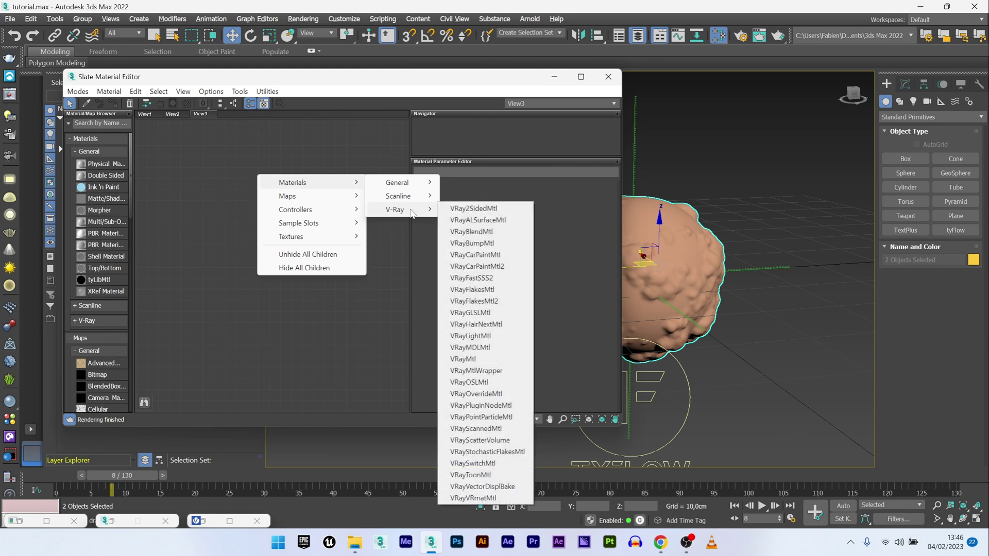
left_click(478, 281)
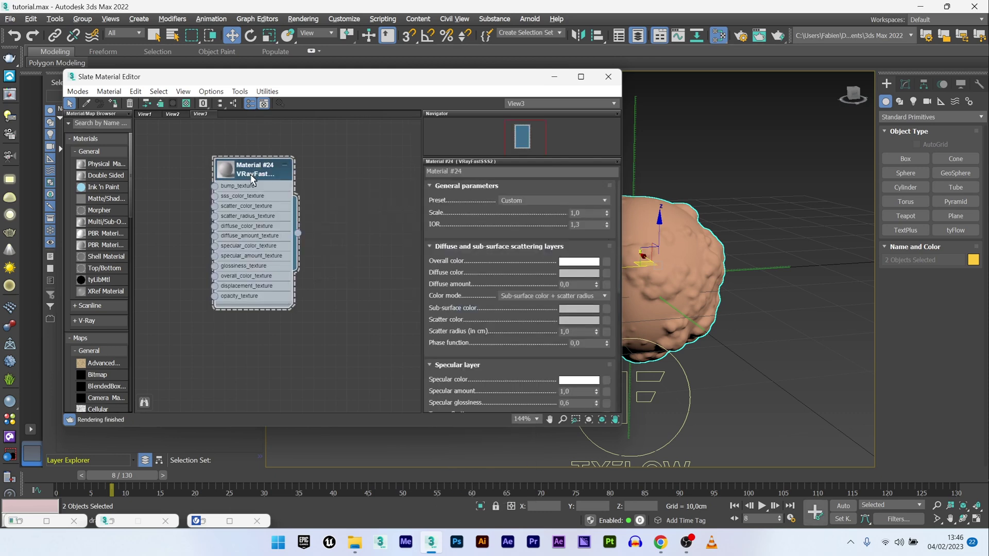
left_click(714, 242)
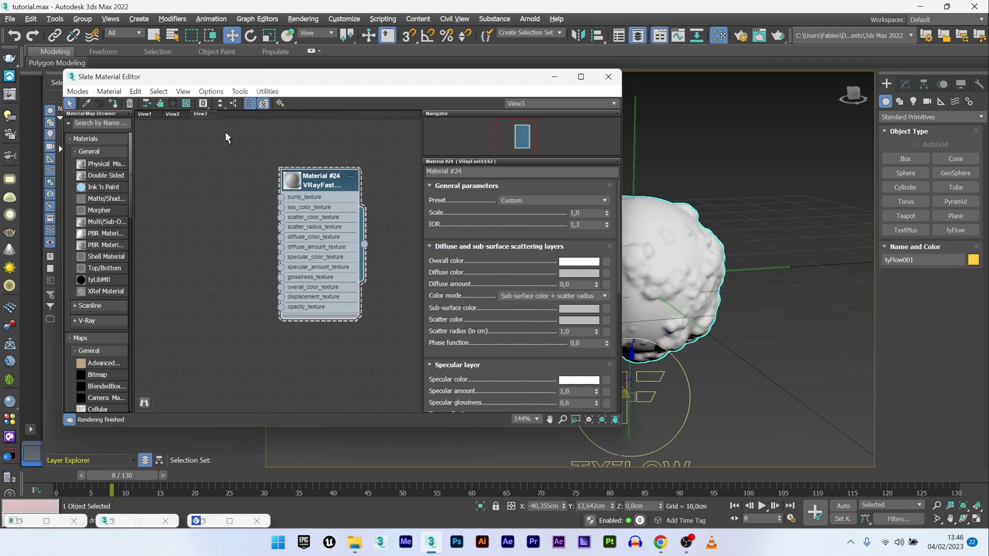
Step: Apply the Skin (brown) preset to the VRayFastSSS2 material and start an interactive V-Ray render
left_click(515, 201)
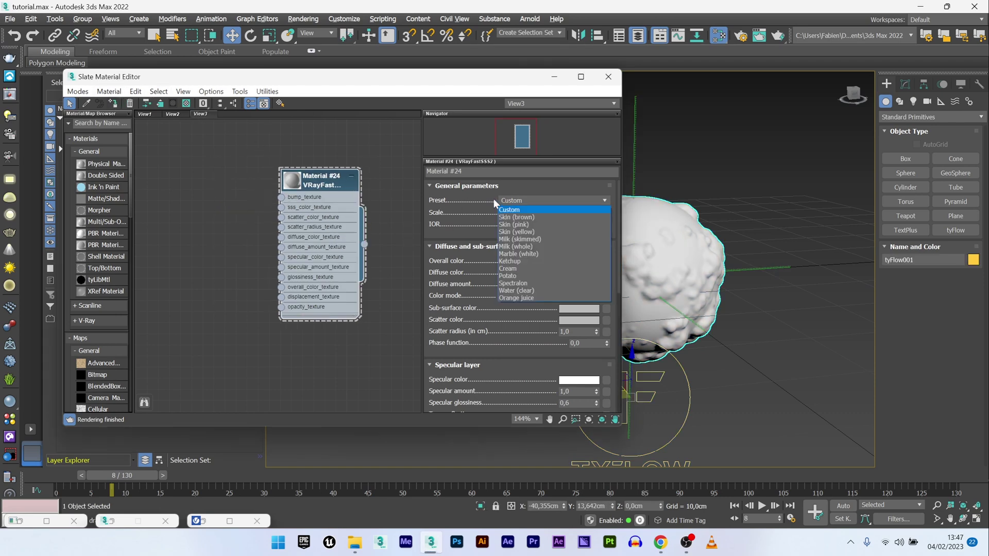
left_click(518, 216)
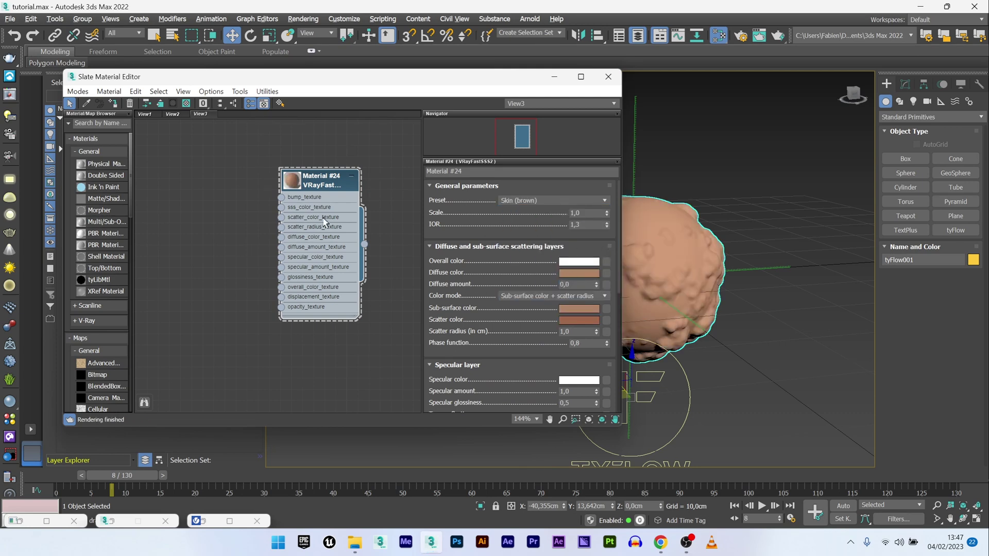
left_click(10, 95)
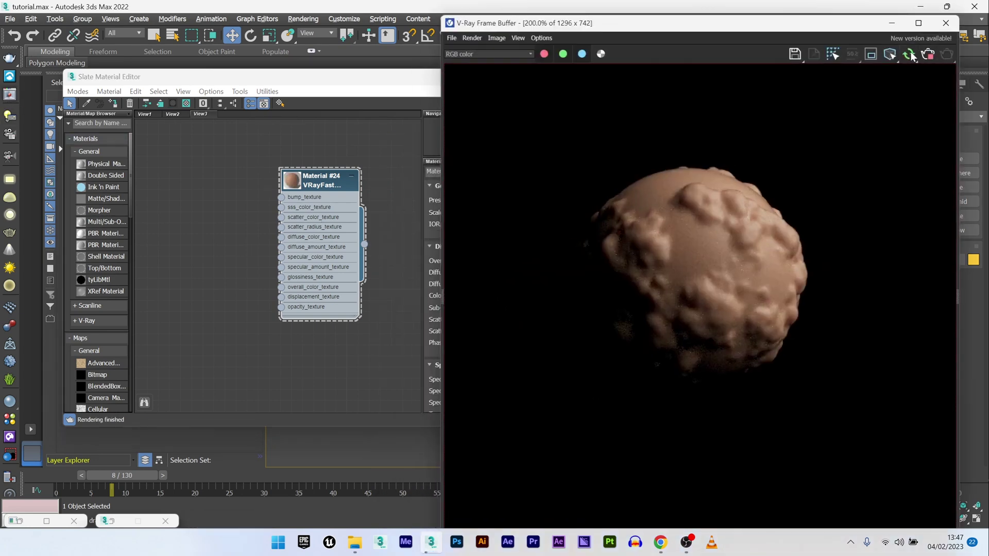
left_click(911, 55)
Step: Set the VRayFastSSS2 material's scale to 4 and its specular glossiness to 0,9
left_click_drag(402, 76, 314, 81)
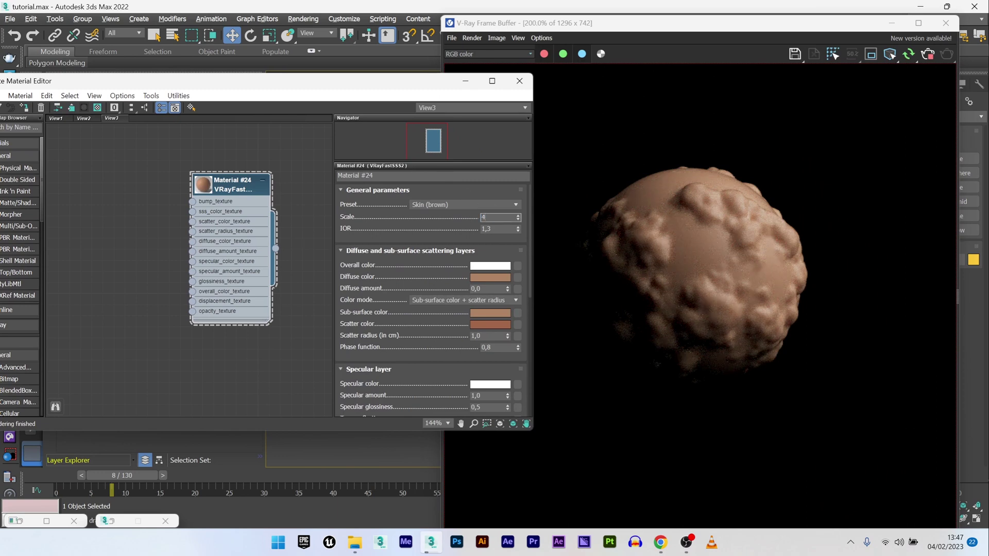
key("Return")
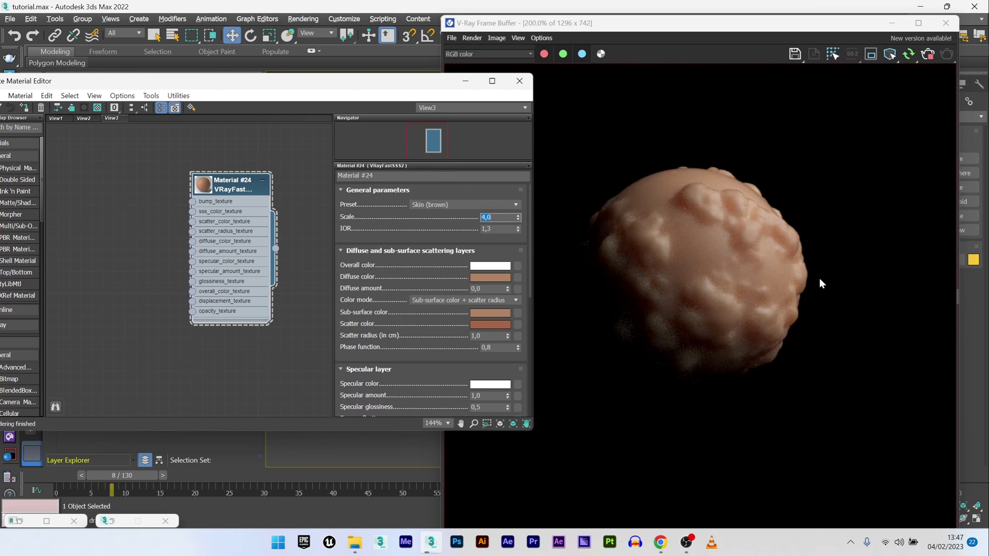
left_click(494, 410)
key("BackSpace")
key("Return")
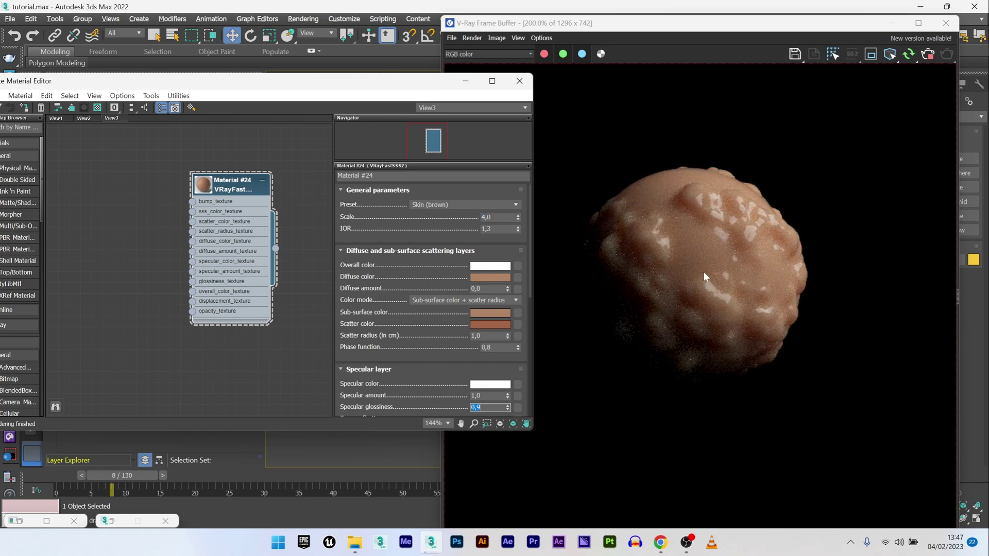
Step: Add a VRayBitmap map and connect it to the material's sss_color_texture and overall_color_texture inputs
left_click_drag(208, 217, 251, 216)
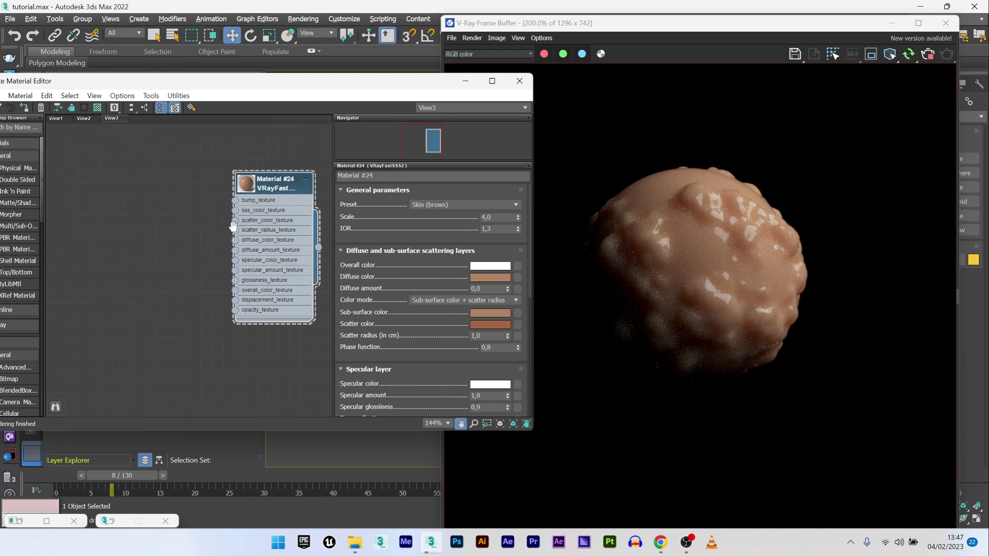
scroll(273, 238, "up", 1)
right_click(103, 151)
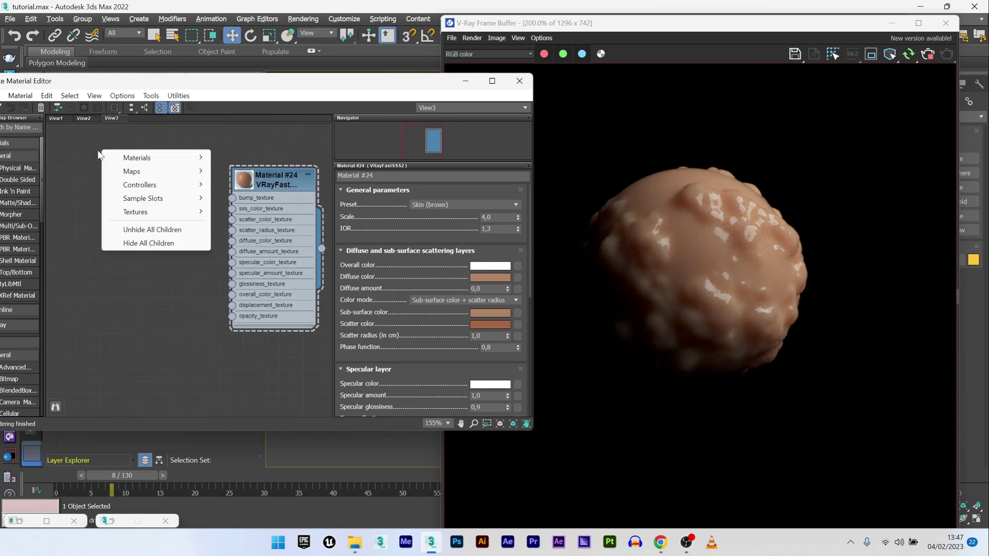
mouse_move(132, 171)
mouse_move(256, 215)
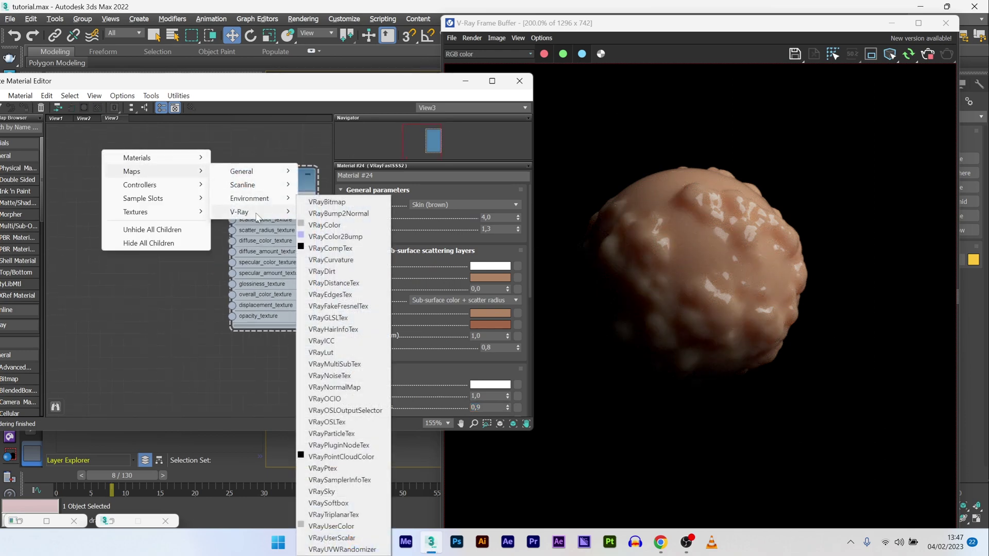
left_click(322, 212)
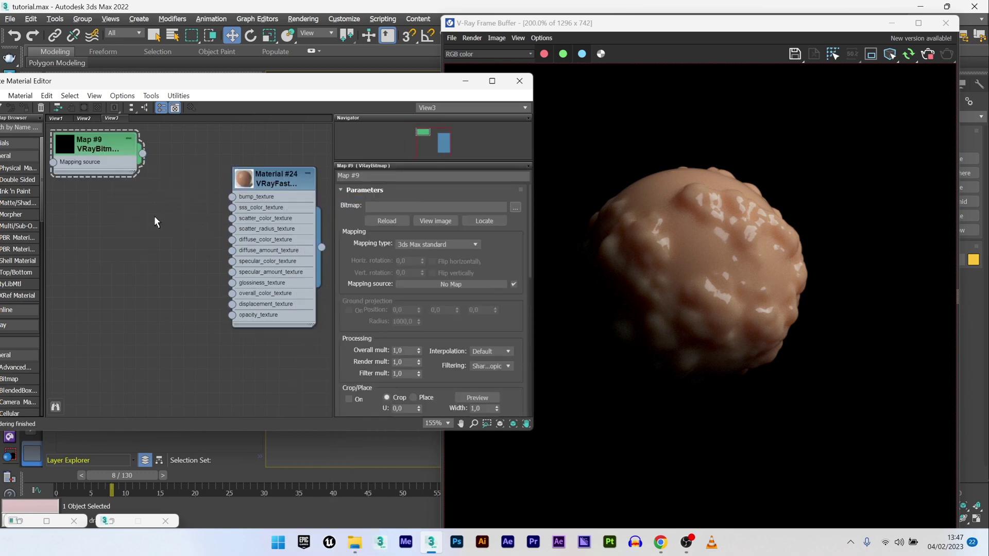
left_click_drag(109, 160, 232, 208)
left_click_drag(154, 213, 213, 268)
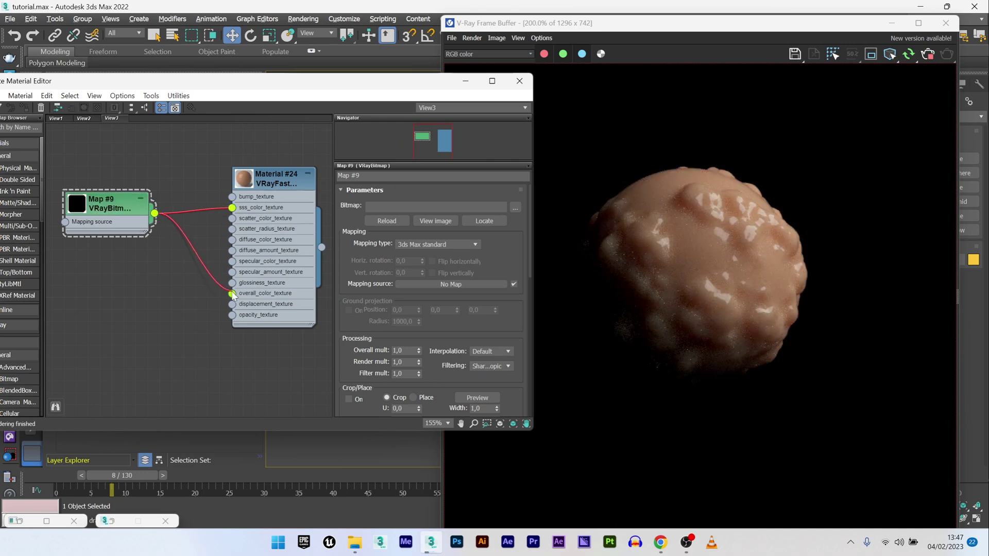
left_click_drag(233, 293, 232, 294)
Step: Load the purple stone image 800px_COLOURBOX5764347 from the desktop into the VRayBitmap map
left_click(115, 214)
left_click(515, 207)
left_click(435, 206)
scroll(192, 288, "down", 3)
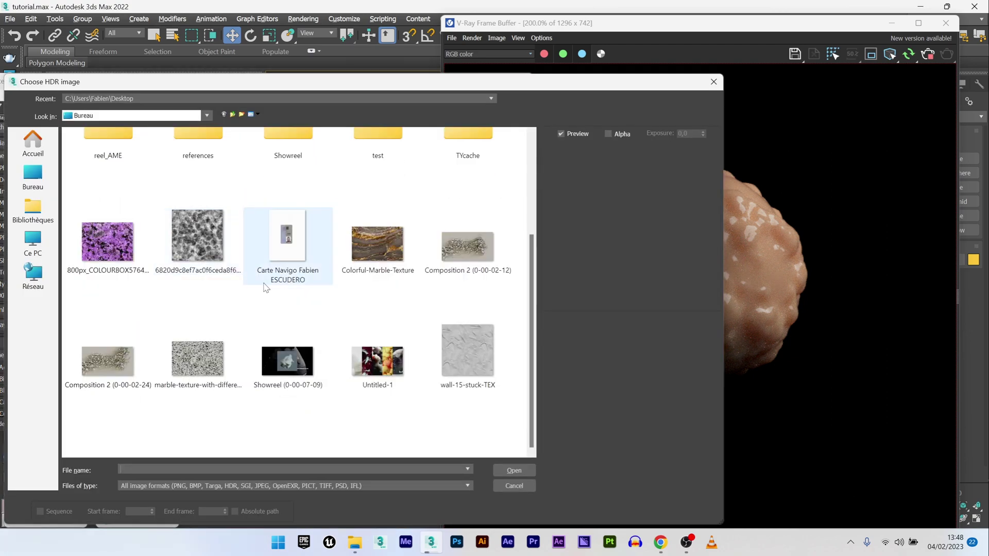
left_click(95, 240)
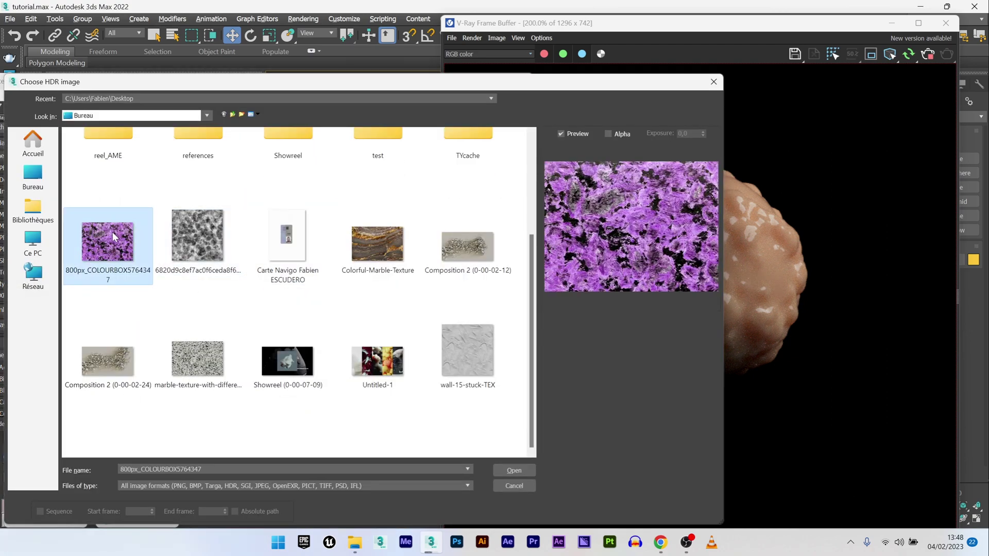
double_click(118, 237)
middle_click_drag(304, 263, 430, 187)
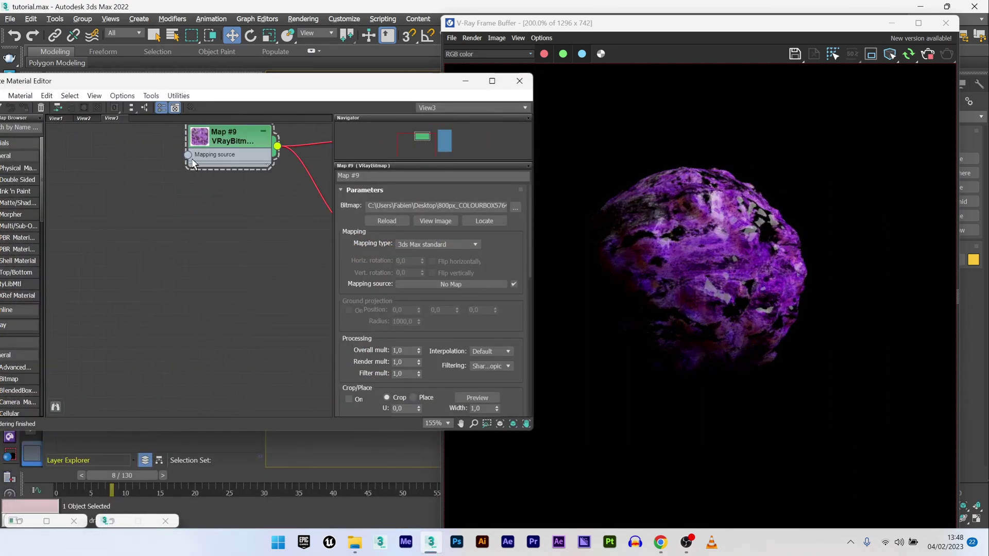
Step: Connect a new VRayUVWRandomizer to the VRayBitmap's mapping source and enable its stochastic tiling
left_click_drag(188, 154, 114, 184)
mouse_move(128, 194)
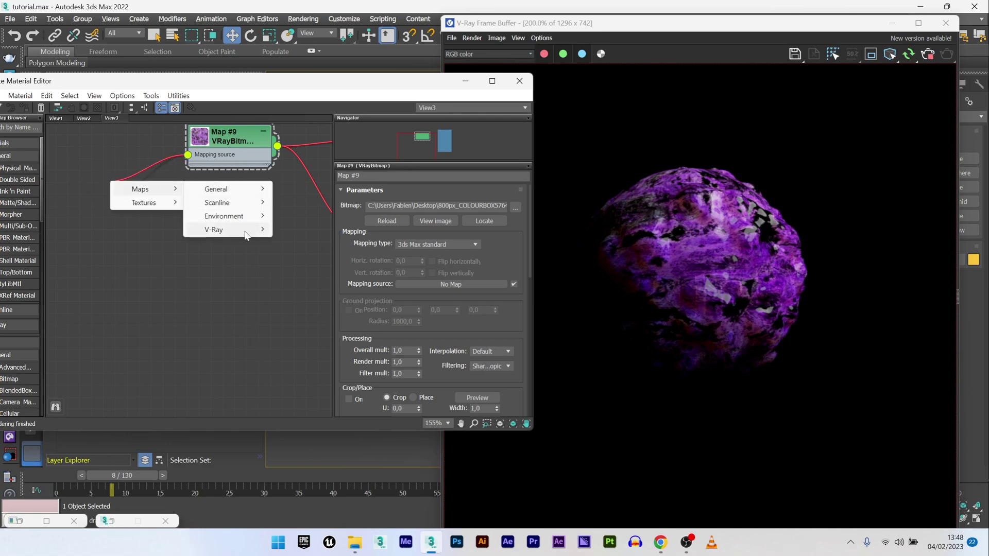
mouse_move(247, 230)
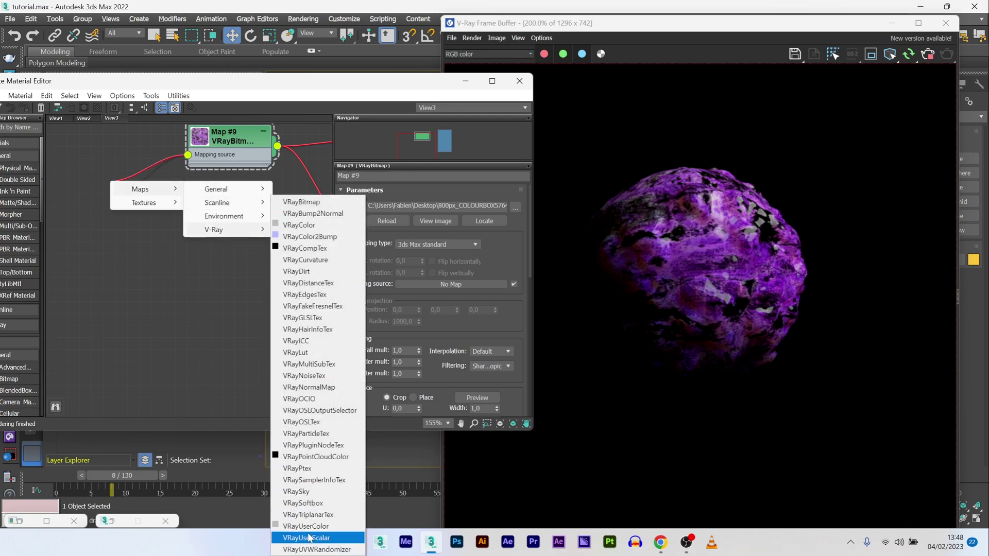
left_click(299, 549)
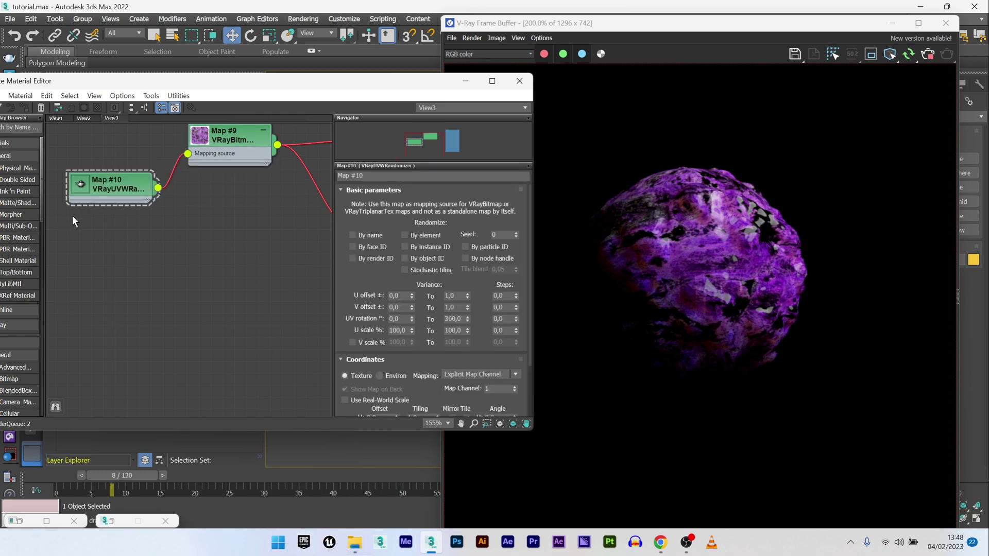
left_click(417, 270)
Step: Set the VRayUVWRandomizer's U and V tiling to 2
scroll(523, 248, "down", 3)
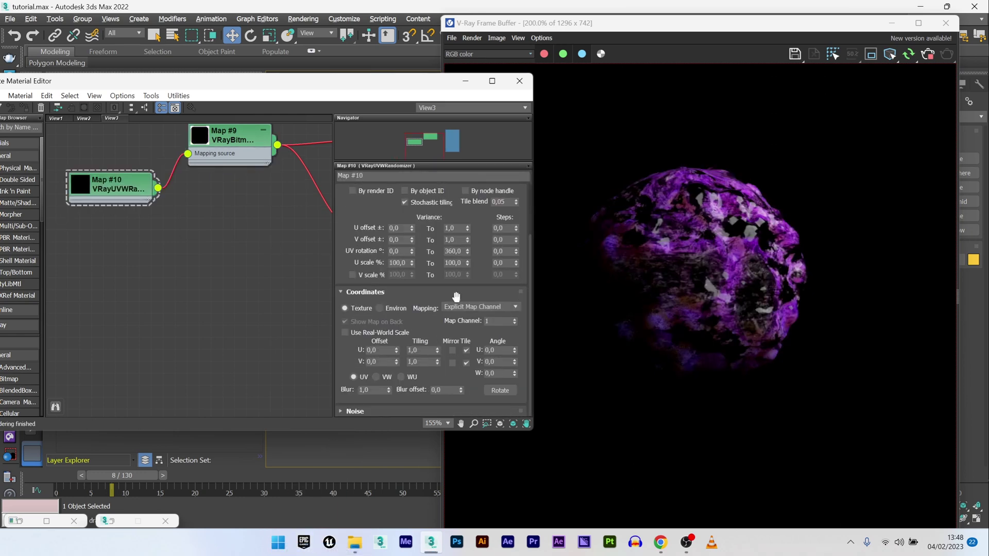
double_click(424, 351)
type("2")
key("Return")
left_click(425, 361)
type("2")
left_click_drag(424, 361, 400, 363)
type("2")
key("Return")
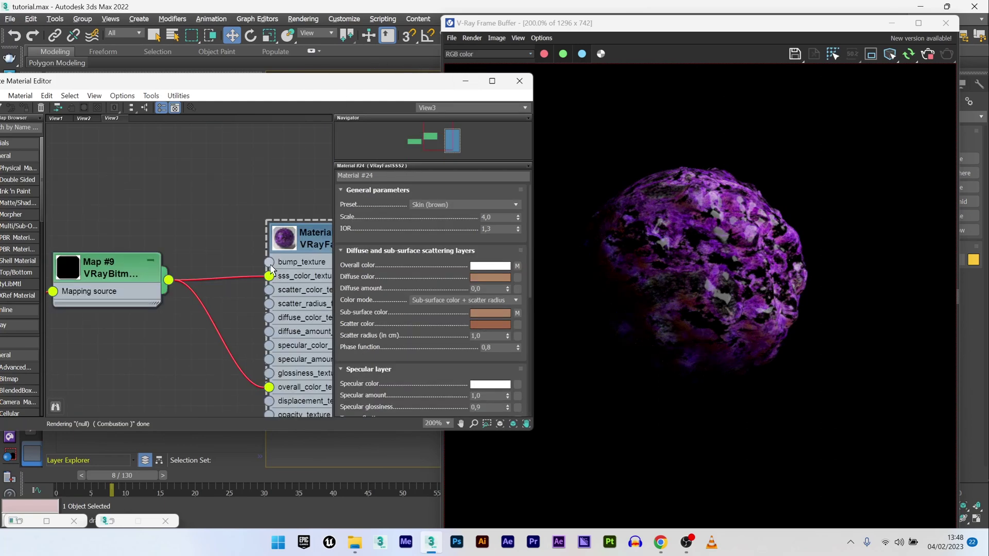
Step: Connect a Noise map to the material's bump_texture and set it to Fractal, size 0,6 and low threshold 0,5
left_click_drag(269, 261, 150, 152)
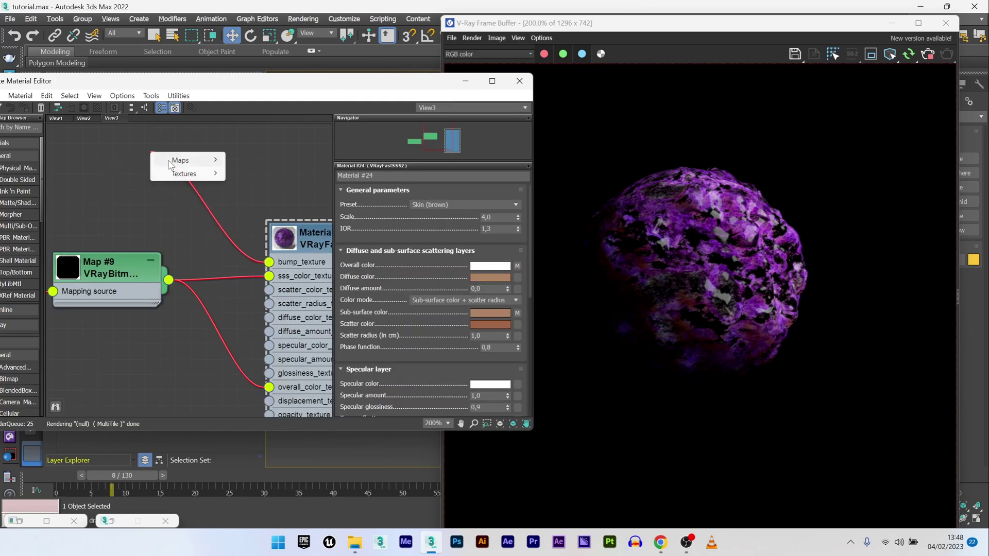
mouse_move(186, 160)
mouse_move(261, 164)
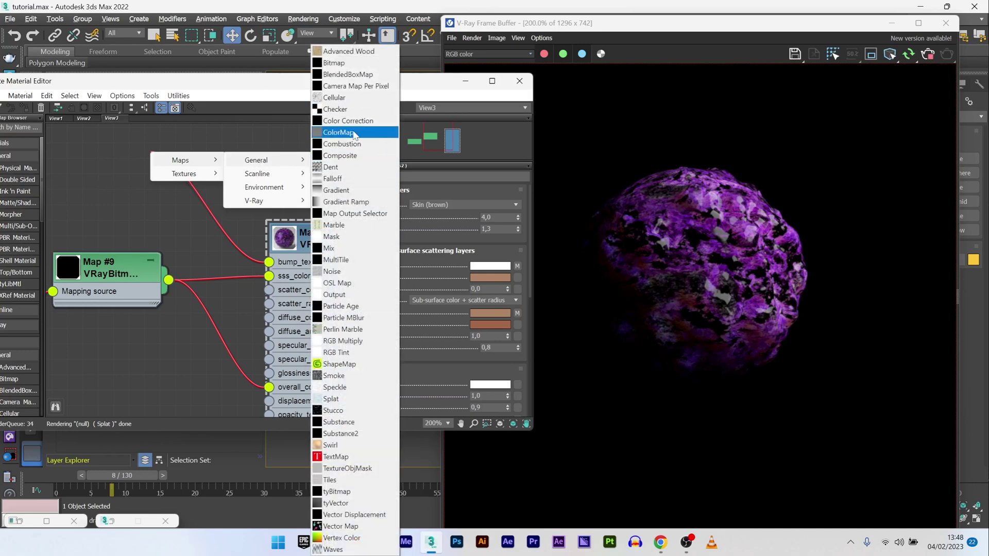
left_click(355, 272)
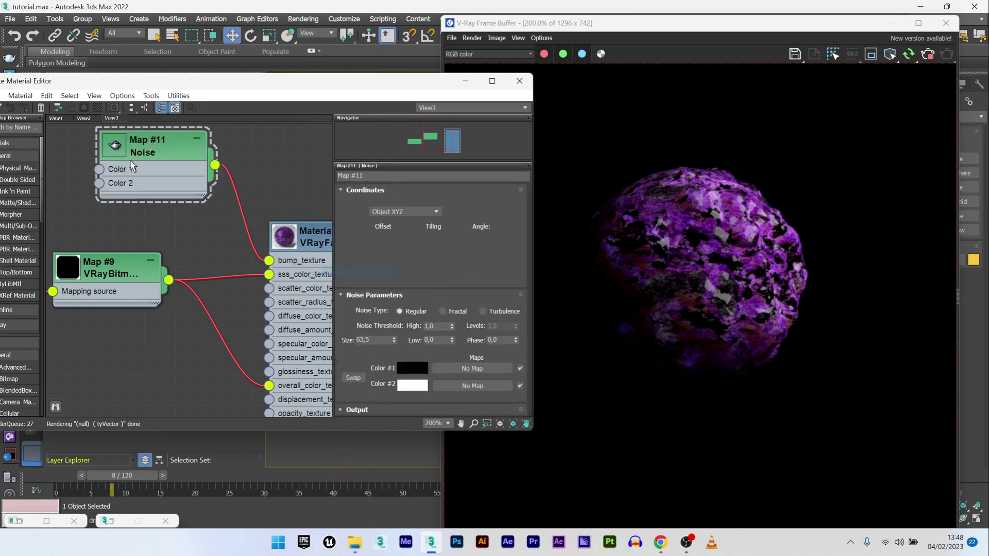
double_click(386, 342)
type("0,6")
key("Return")
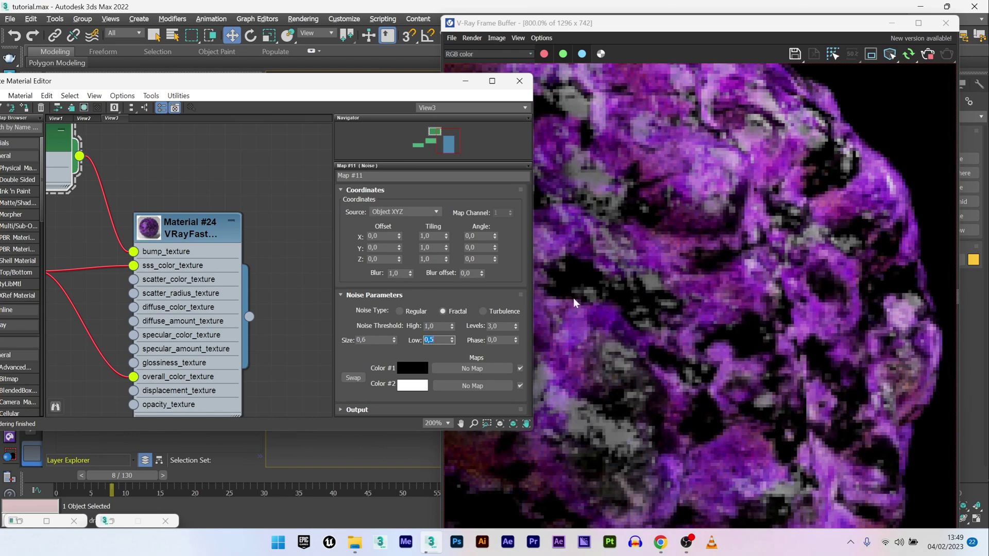
Step: Inspect the textured surface closely in the render, and examine the growth at frame 39 and further along the timeline
scroll(711, 244, "down", 1)
middle_click_drag(649, 233, 649, 233)
middle_click_drag(650, 232, 717, 229)
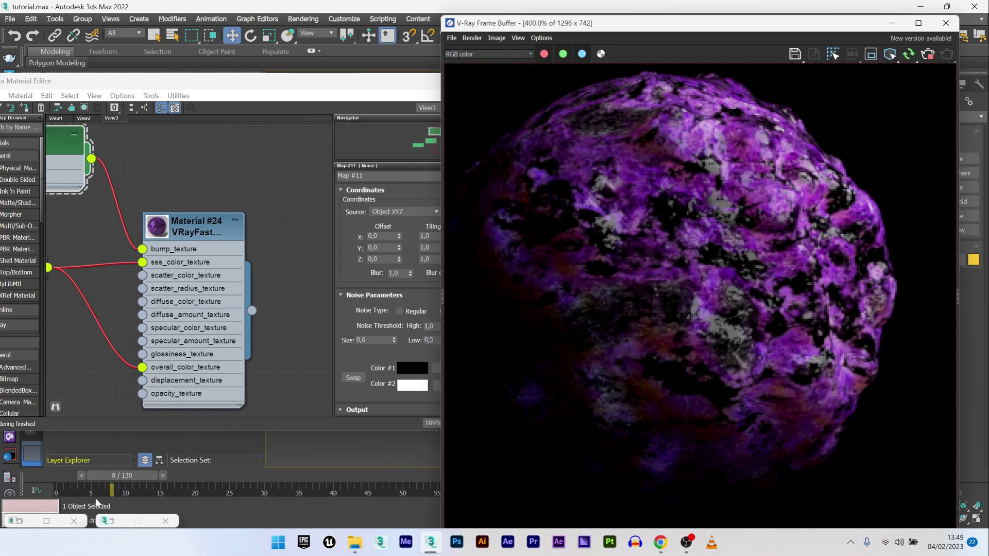
left_click(335, 477)
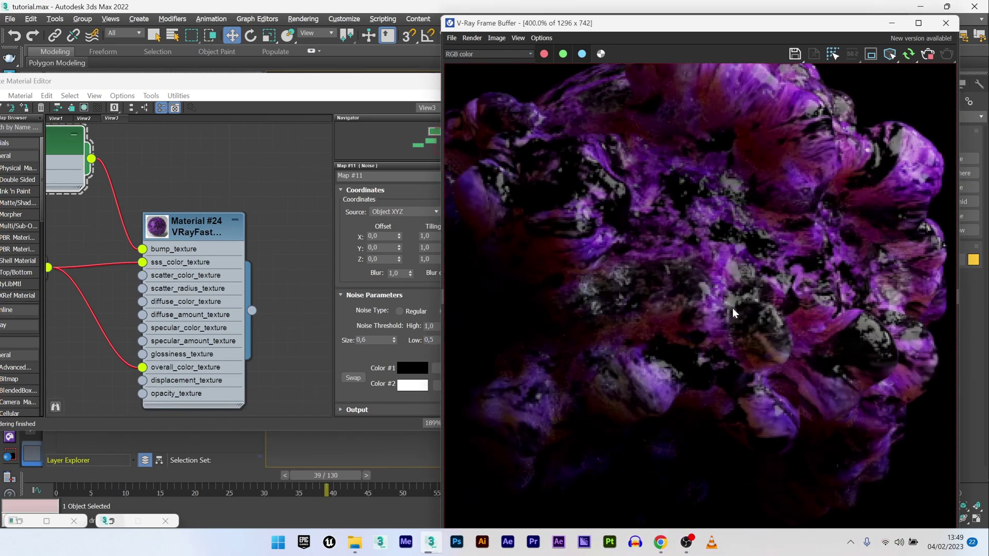
scroll(766, 220, "down", 1)
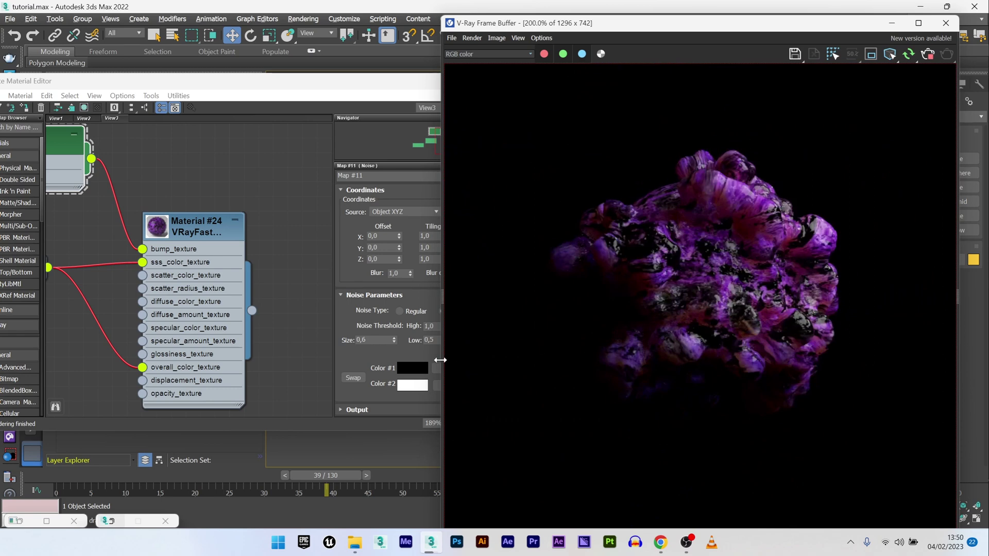
left_click_drag(624, 23, 711, 150)
left_click(473, 474)
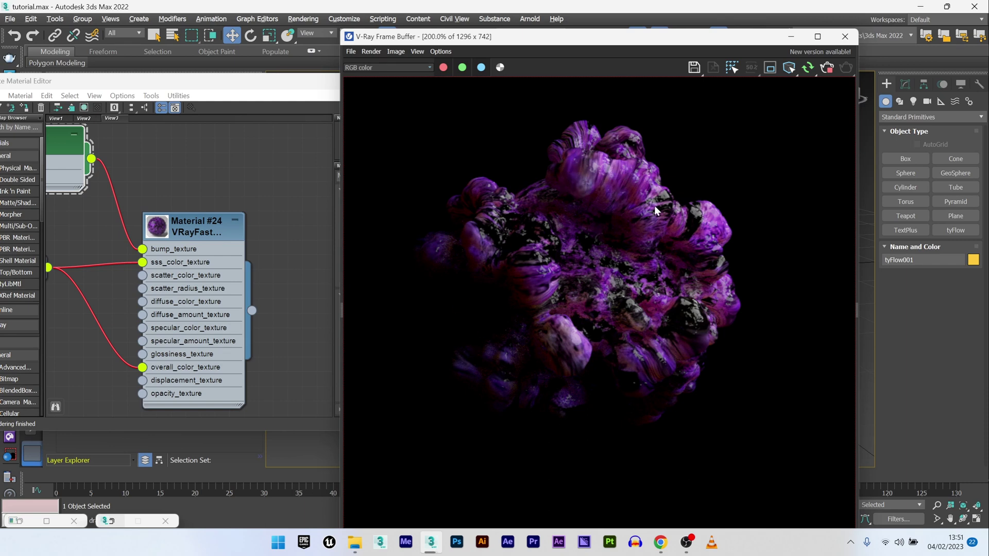
Step: Stop the interactive render and restart it at frame 0, keeping the material editor beside the frame buffer
left_click_drag(306, 81, 374, 53)
left_click(826, 68)
left_click_drag(309, 54, 394, 49)
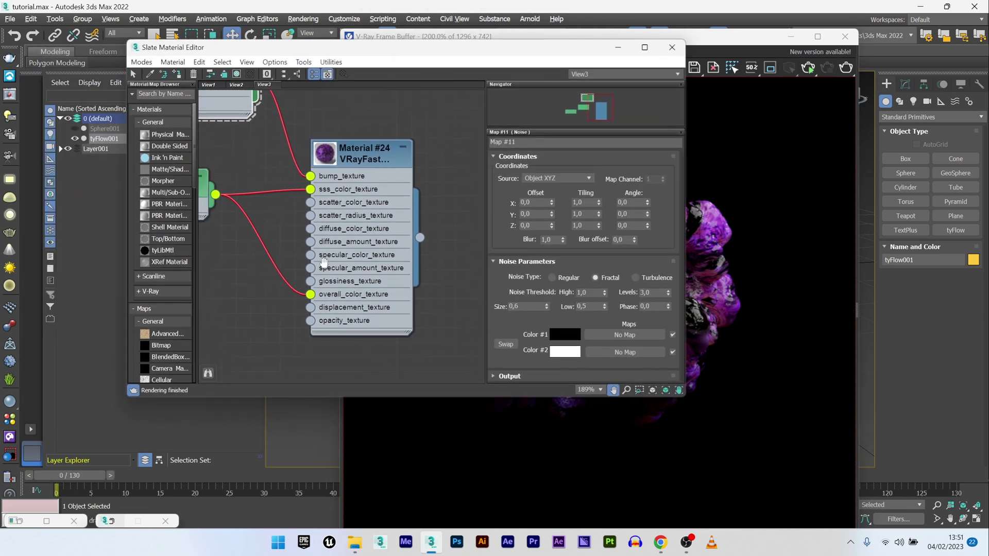
middle_click_drag(308, 313, 343, 252)
left_click(807, 68)
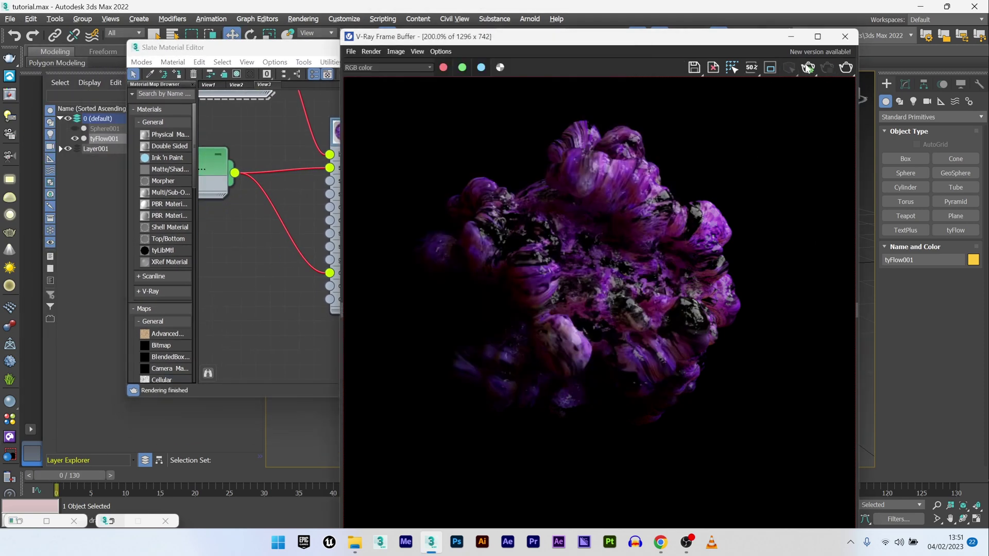
left_click_drag(337, 50, 245, 39)
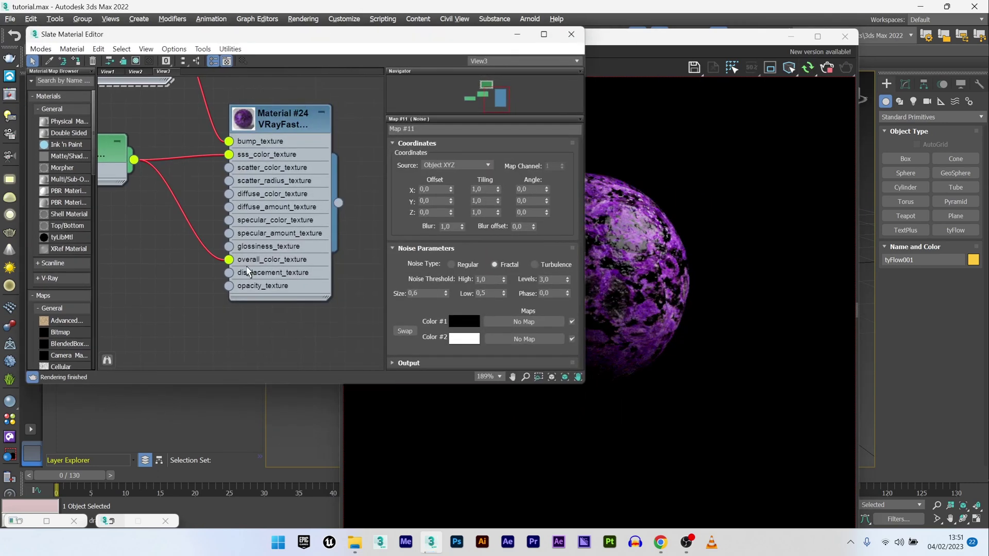
Step: Create a Cellular map and connect it to the material's displacement_texture input
middle_click_drag(235, 292, 288, 272)
left_click_drag(282, 253, 148, 254)
mouse_move(178, 260)
mouse_move(252, 301)
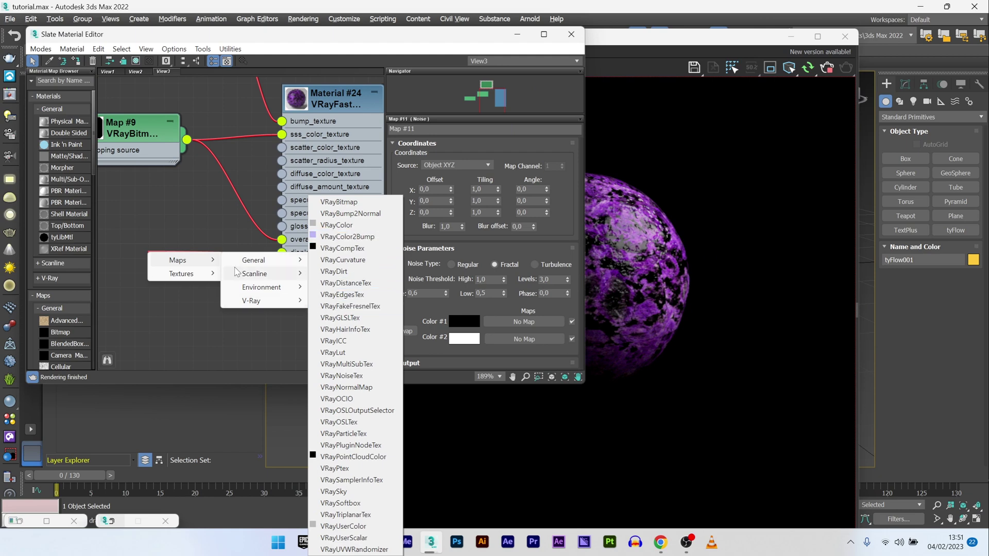
mouse_move(260, 260)
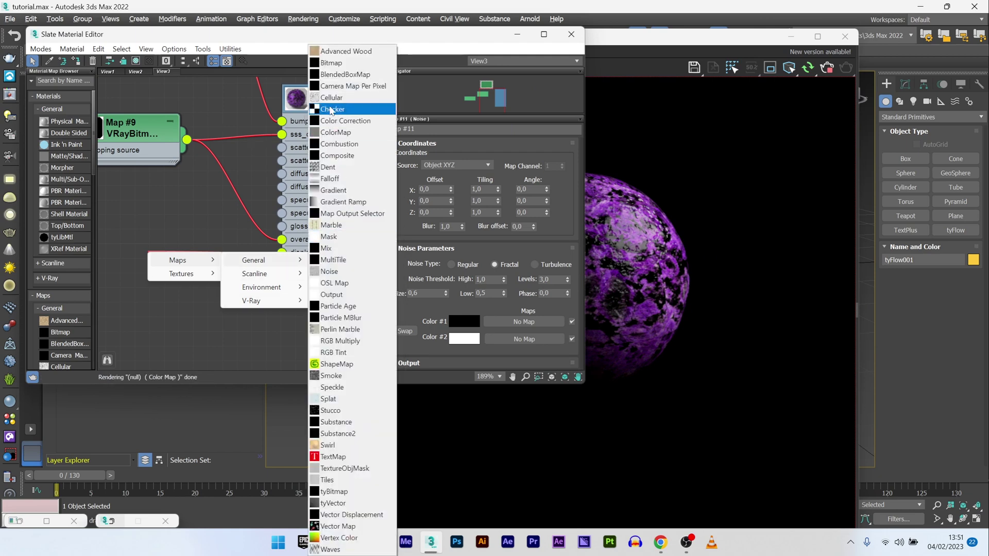
left_click(331, 98)
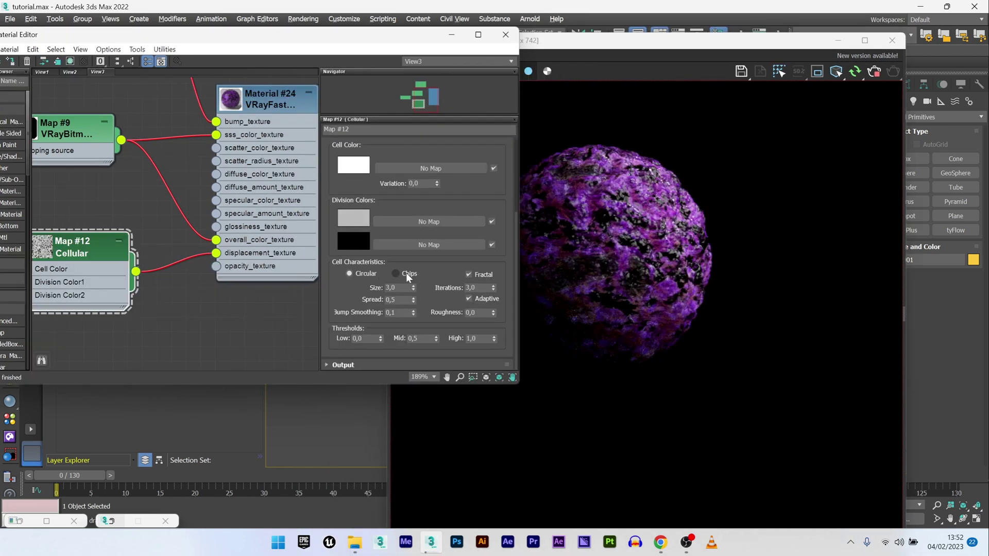
Step: Stop the interactive render, restart it at frame 16, and inspect the displaced surface up close
left_click(604, 245)
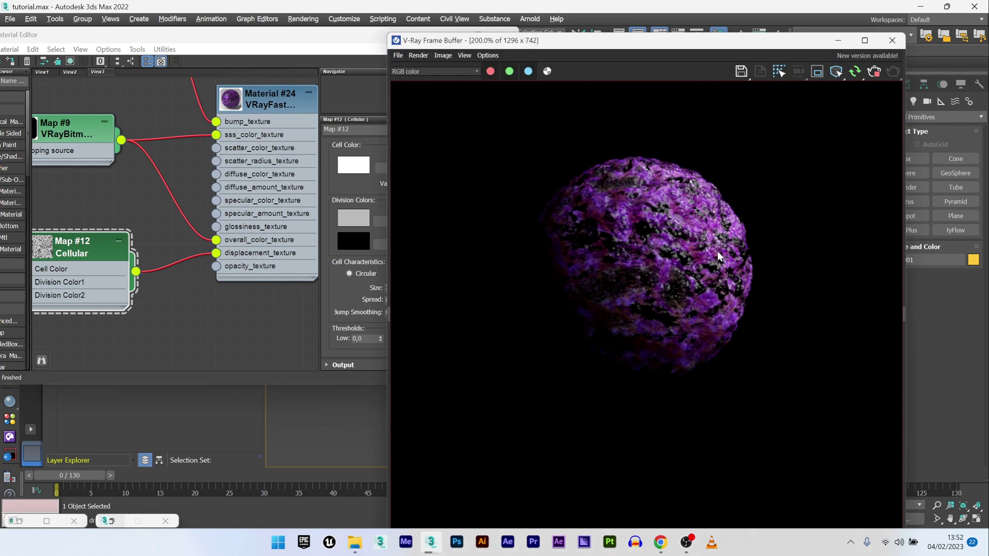
left_click(859, 78)
left_click_drag(123, 475, 181, 478)
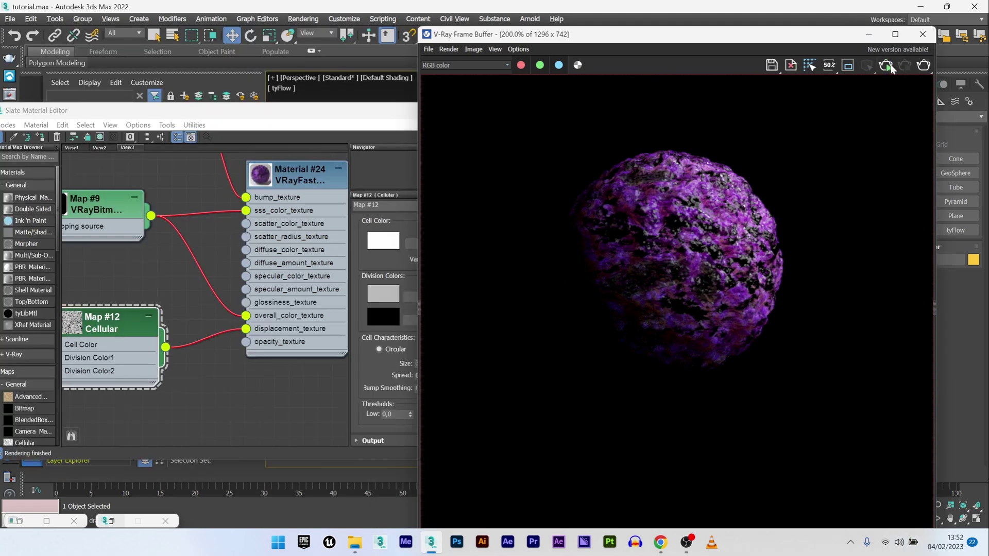
left_click(886, 66)
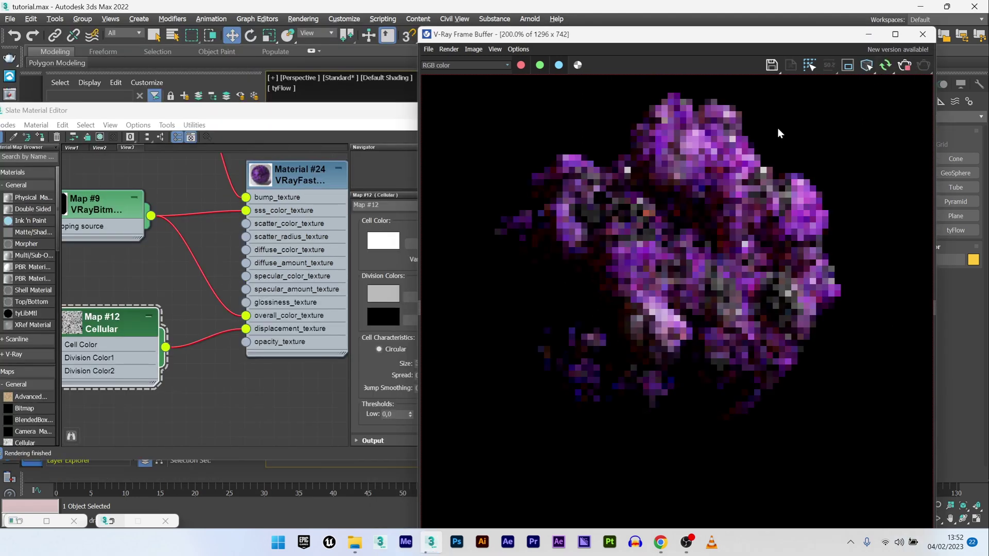
scroll(665, 207, "up", 2)
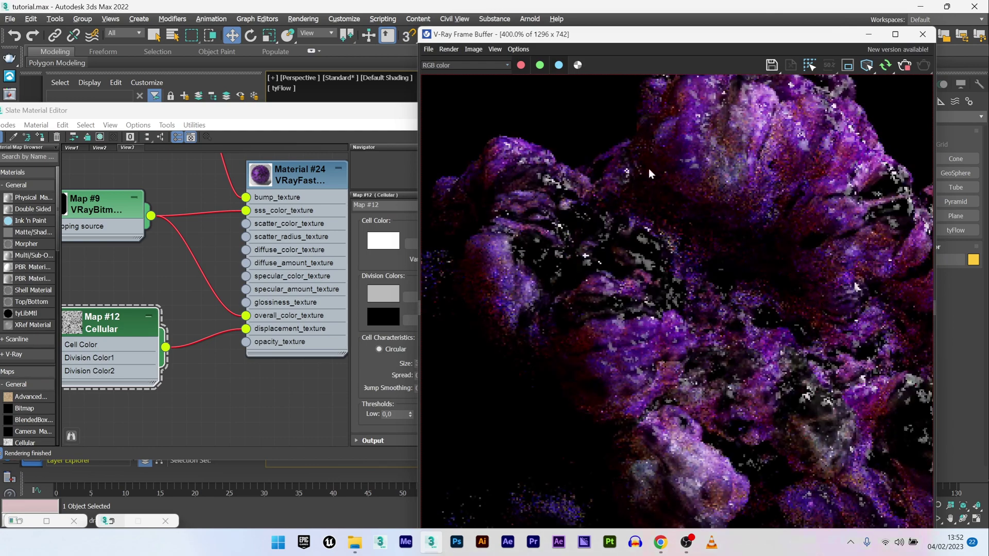
middle_click_drag(666, 212, 657, 227)
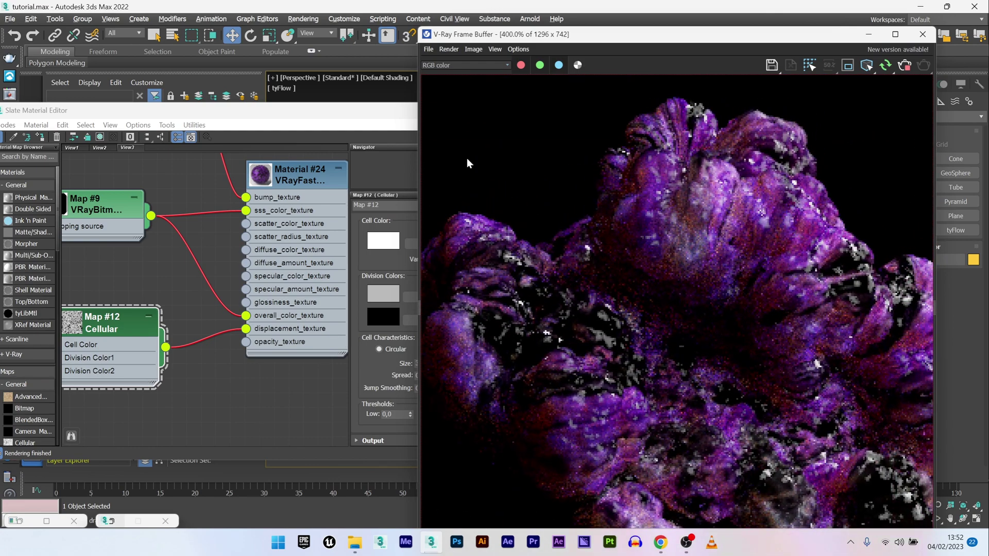
Step: Adjust the displacement: set its amount in the material to 60, and the Cellular map's size to 1,0 and spread to 0,2
left_click(260, 124)
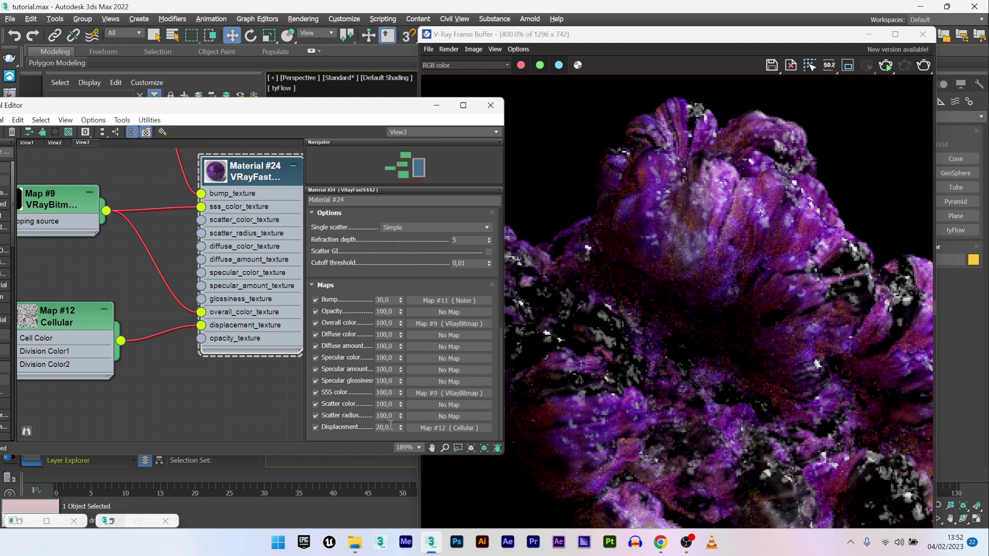
left_click(390, 425)
type("60,0")
left_click(887, 69)
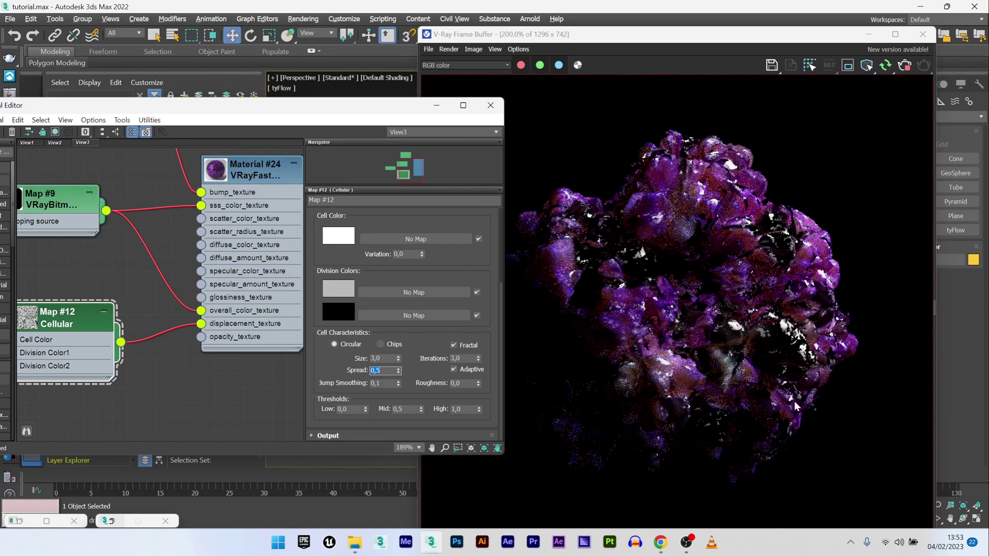
type("0,")
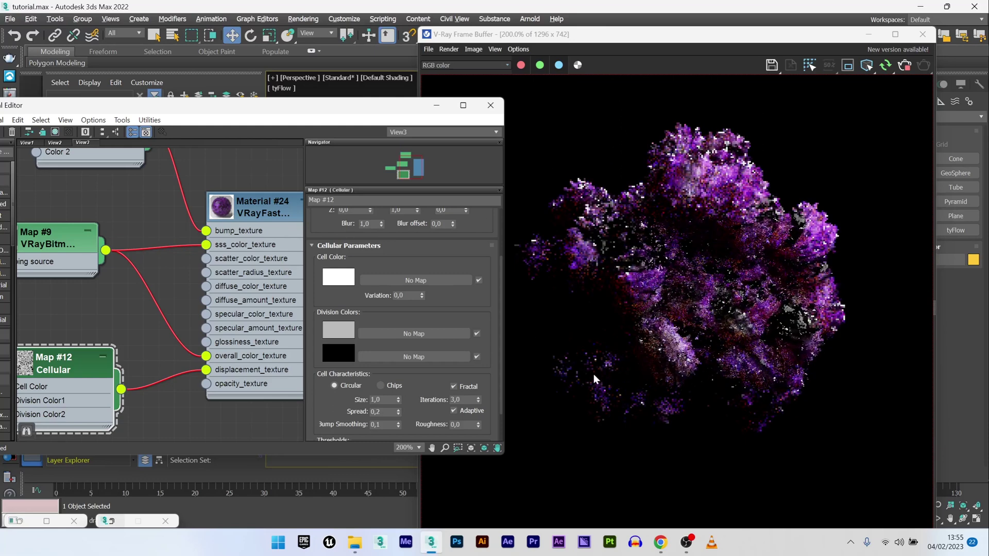
Step: Disconnect the VRayBitmap map from sss_color_texture and replace its image with Colorful-Marble-Texture
left_click(177, 247)
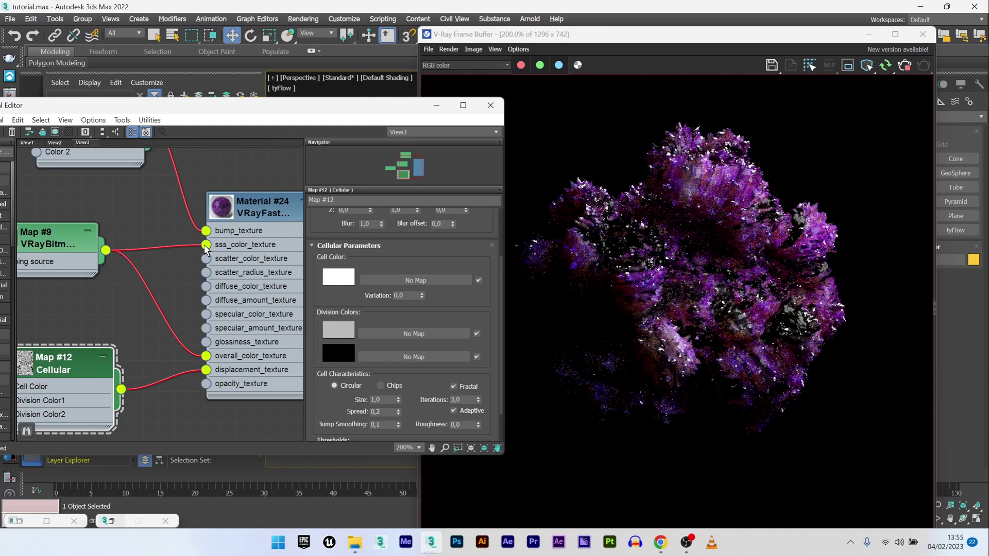
left_click_drag(206, 245, 177, 241)
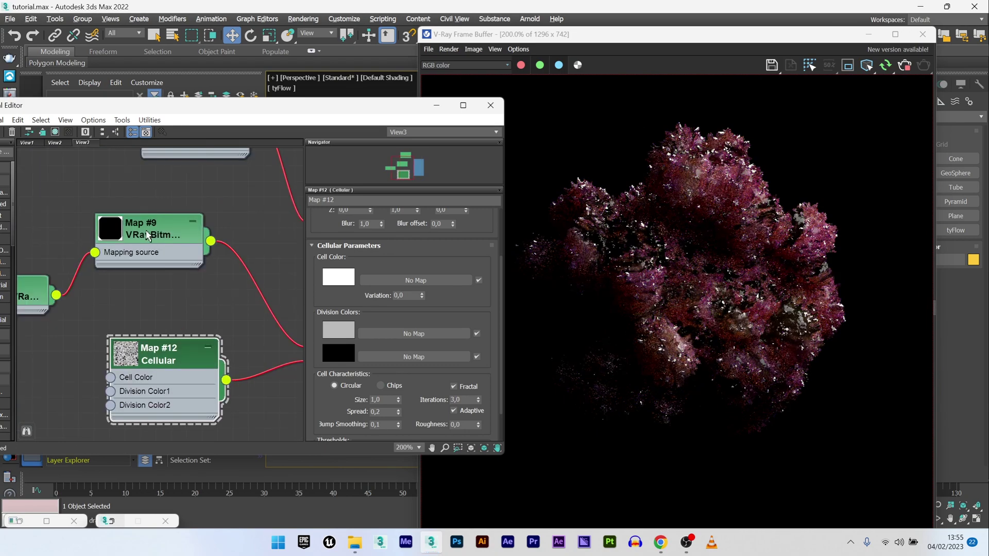
double_click(147, 232)
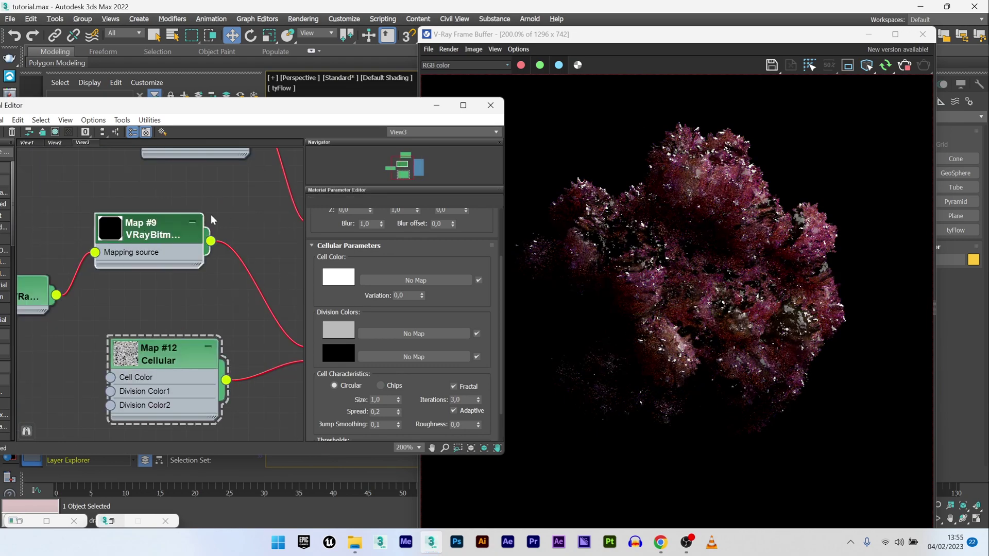
double_click(158, 224)
left_click(484, 233)
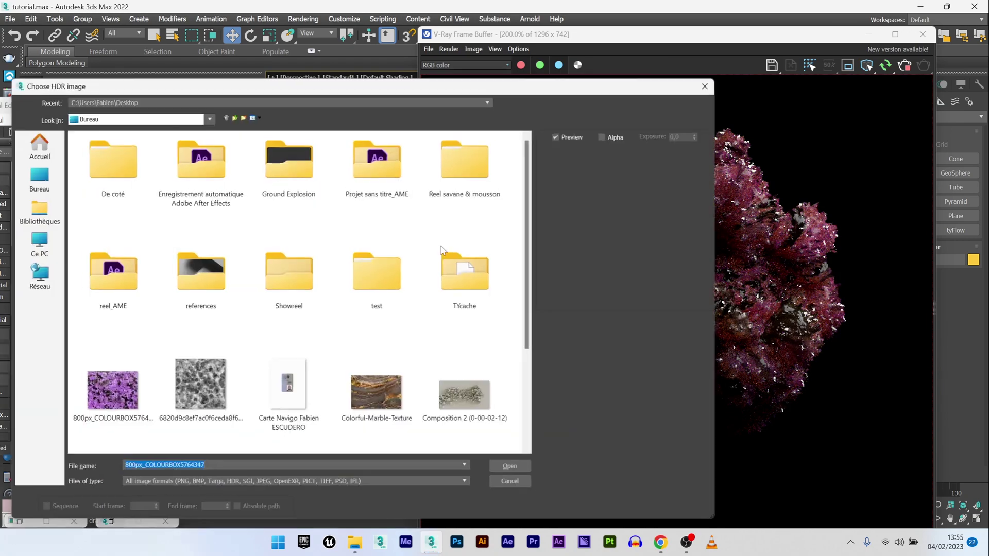
scroll(273, 299, "down", 3)
left_click(238, 246)
double_click(237, 241)
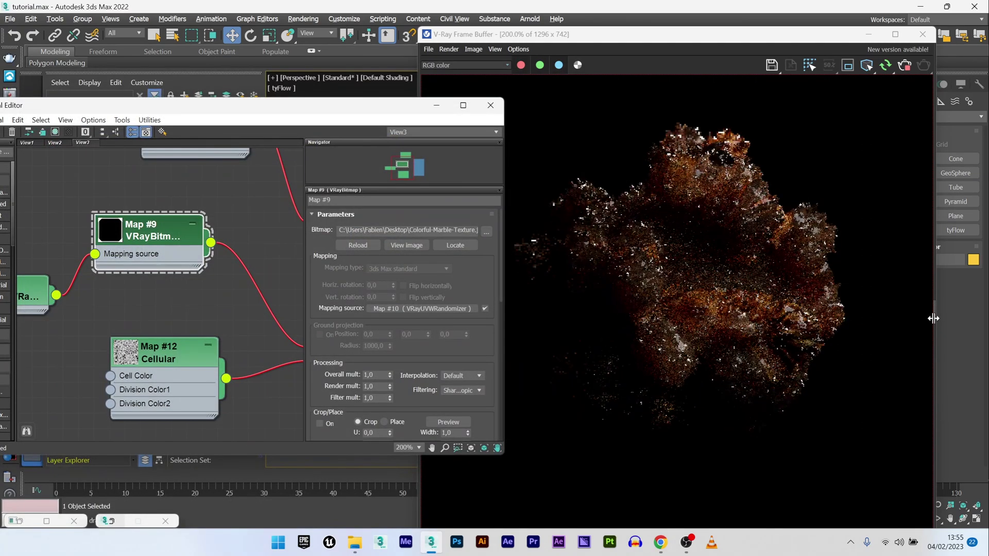
Step: Adjust the frame buffer's Filmic tonemap to shoulder strength 1,000, linear strength 0,950 and linear angle 0,611
left_click_drag(933, 314, 767, 314)
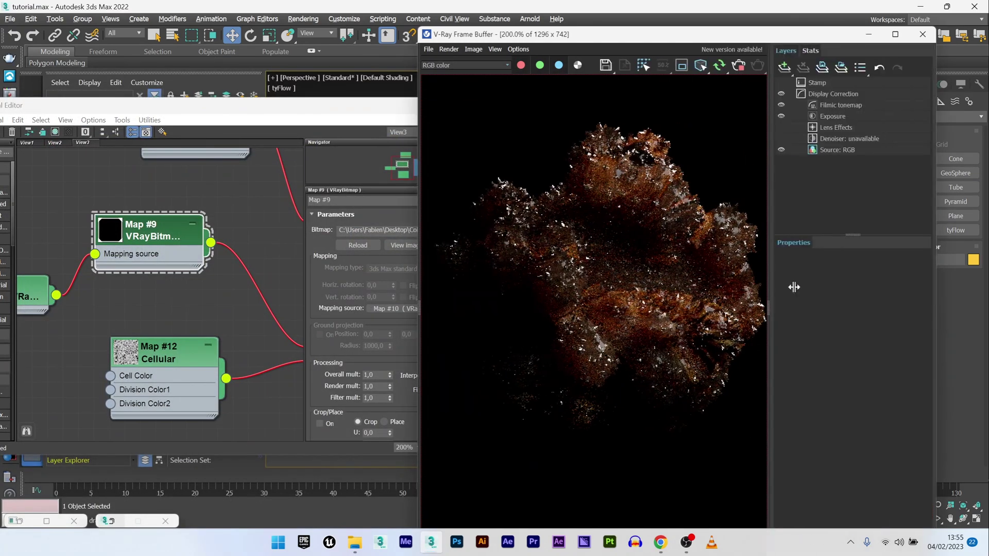
left_click(830, 105)
left_click_drag(858, 328, 881, 347)
left_click_drag(816, 370, 846, 372)
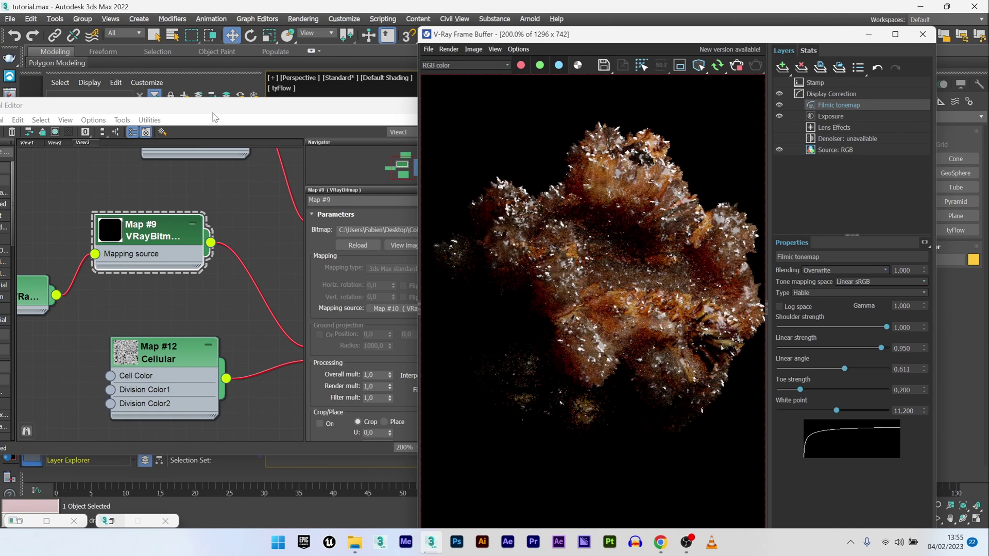
Step: Set the VRayFastSSS2 material's specular amount to 0,5 and specular glossiness to 0,5
left_click_drag(215, 112, 142, 117)
middle_click_drag(214, 198, 57, 279)
double_click(151, 283)
double_click(152, 287)
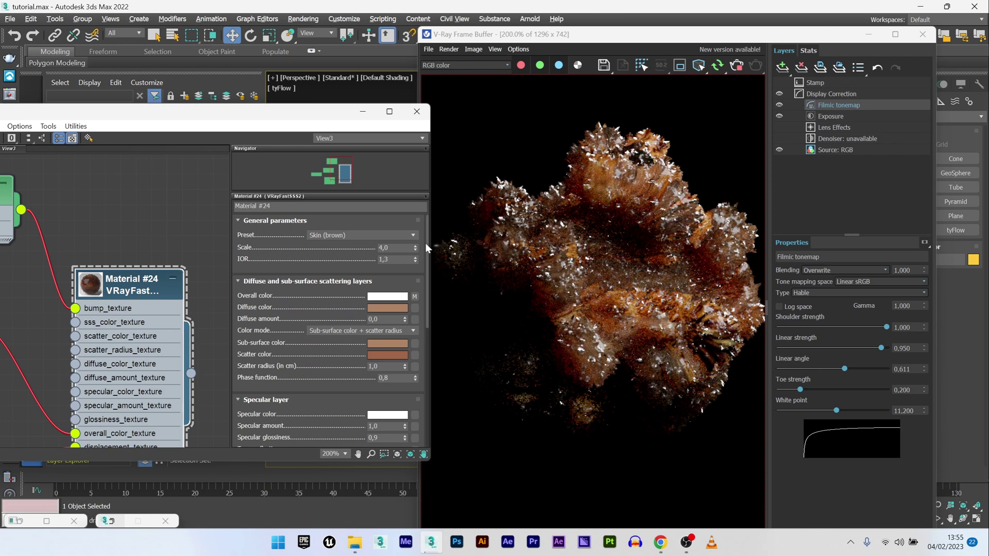
left_click_drag(425, 244, 421, 305)
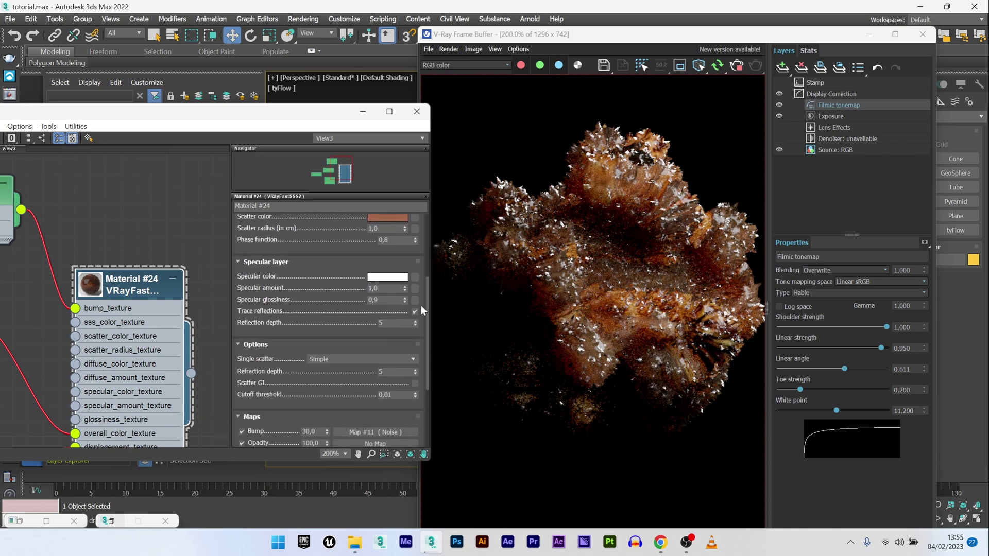
double_click(400, 289)
type("0,")
key("Return")
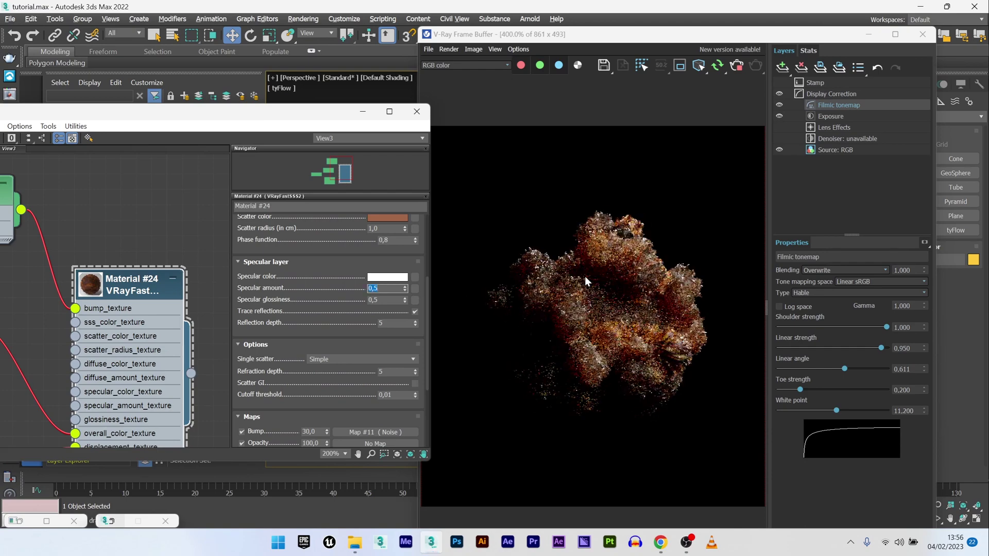
Step: Try a scale of 10 in the VRayFastSSS2 material and check the render in an enlarged frame buffer
scroll(588, 294, "up", 2)
type("10")
key("Return")
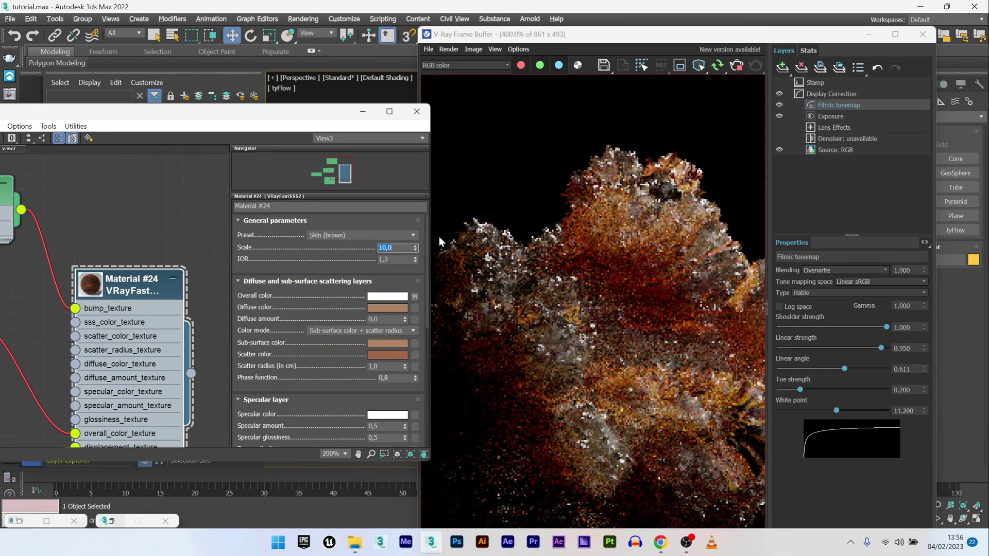
scroll(668, 319, "down", 2)
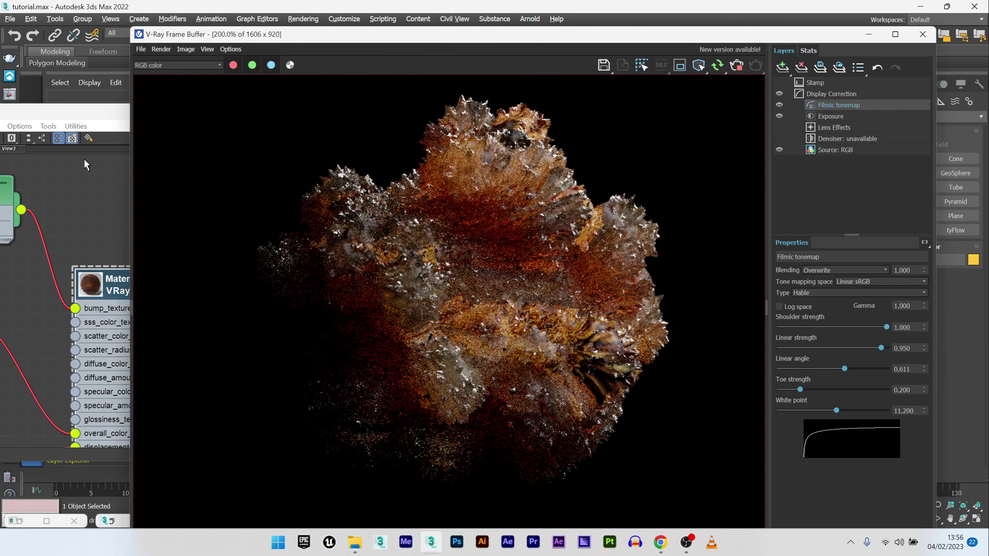
Step: Try the VRayFastSSS2 material's scale at 1, and set it to 6
left_click(105, 118)
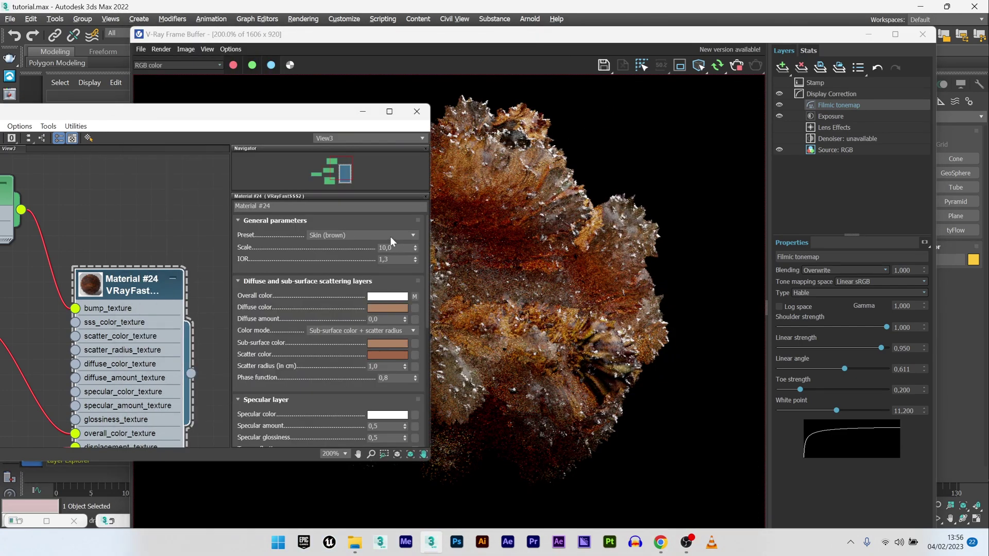
double_click(399, 247)
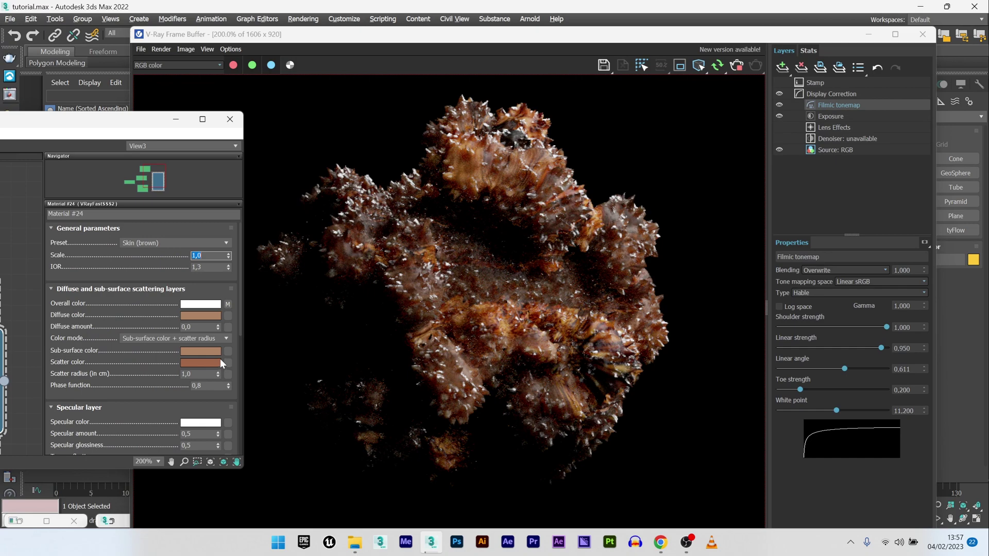
type("6")
key("Return")
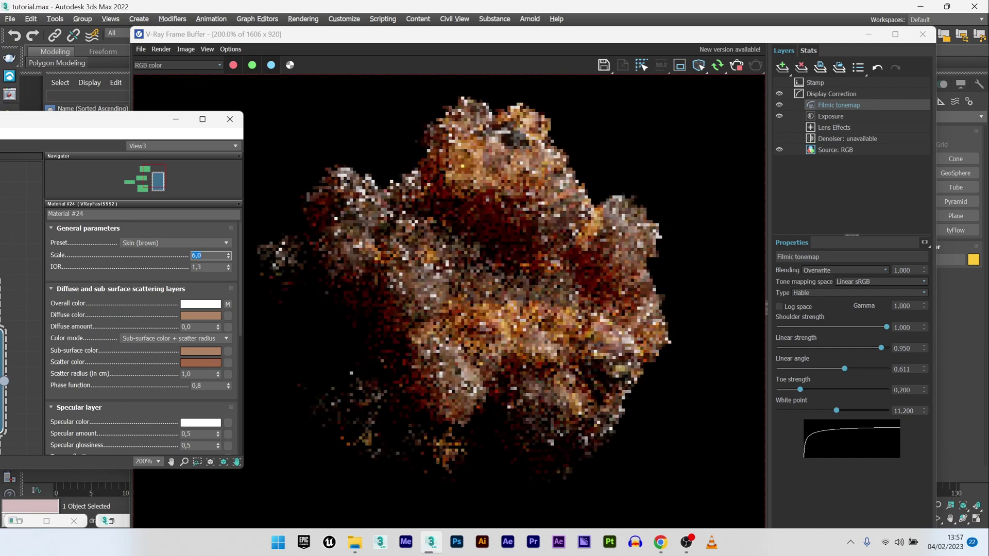
Step: Set the Cellular displacement map's spread to 0,5 and check the result in the frame buffer
left_click_drag(43, 123, 287, 90)
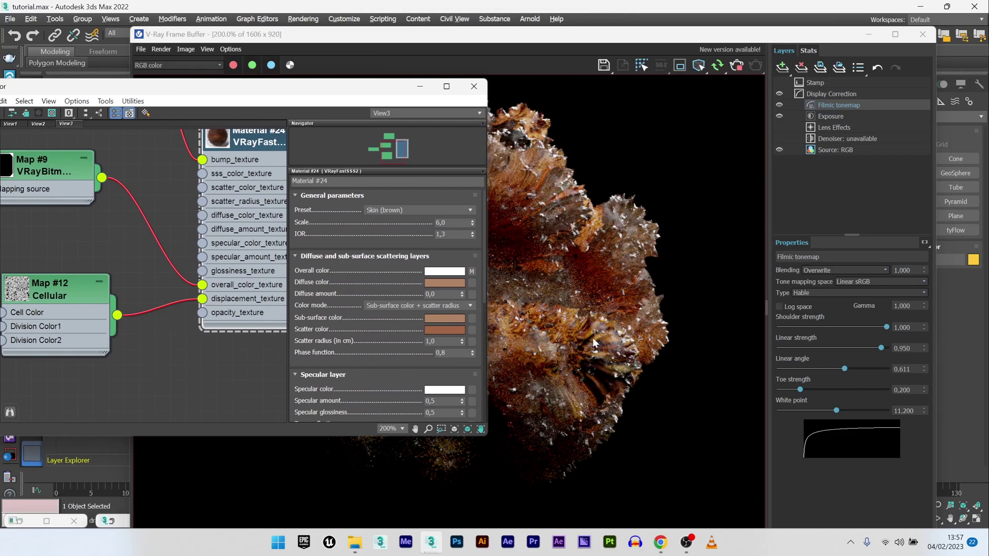
double_click(86, 283)
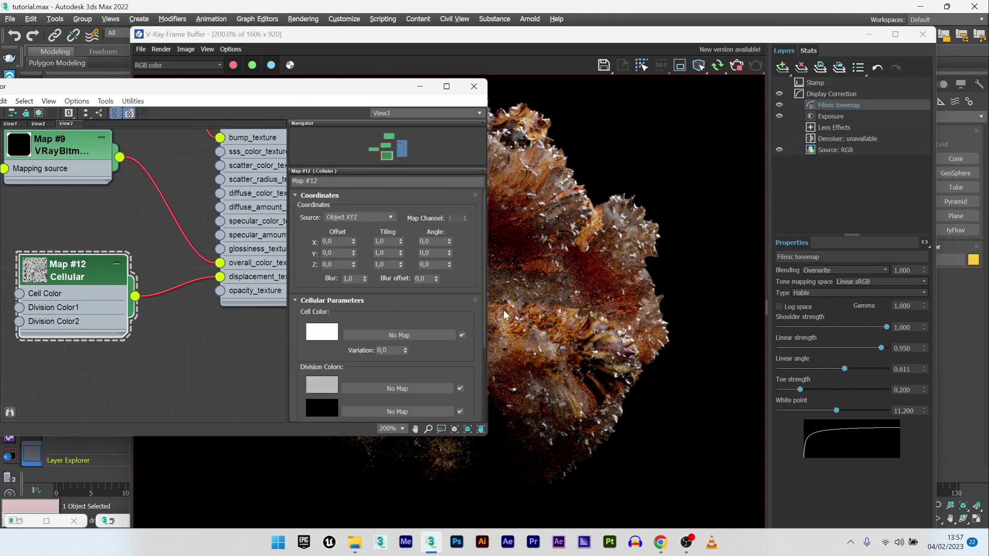
scroll(483, 256, "down", 4)
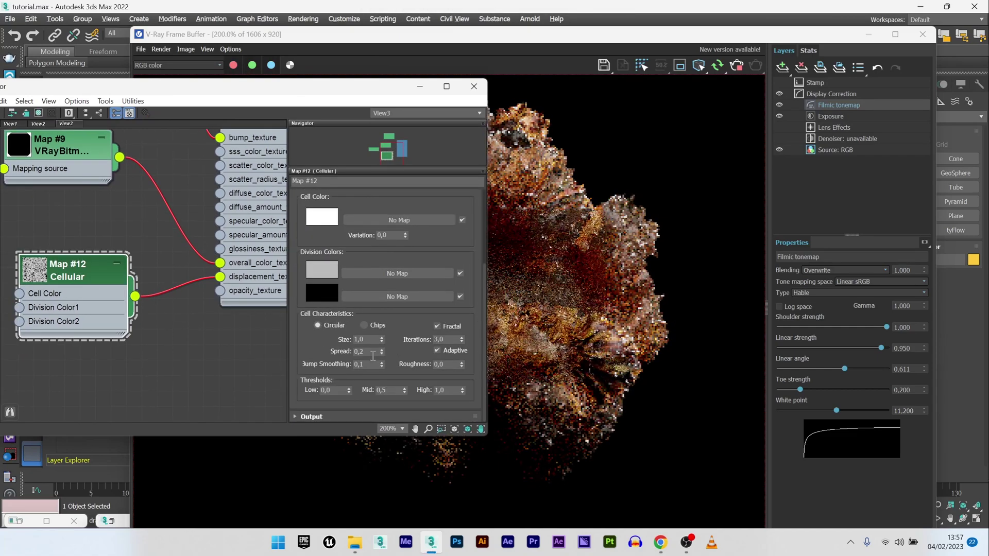
key("BackSpace")
type("5")
key("Return")
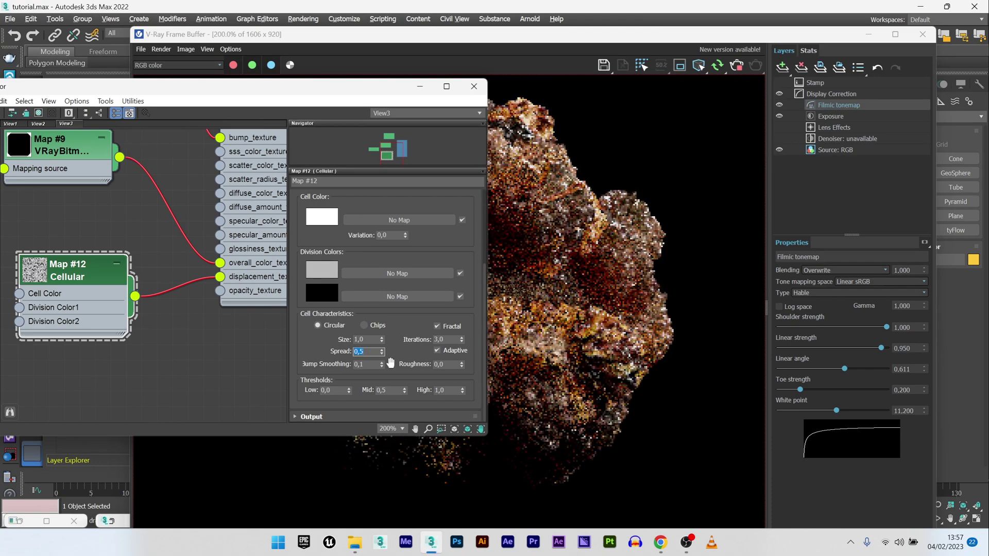
left_click(579, 285)
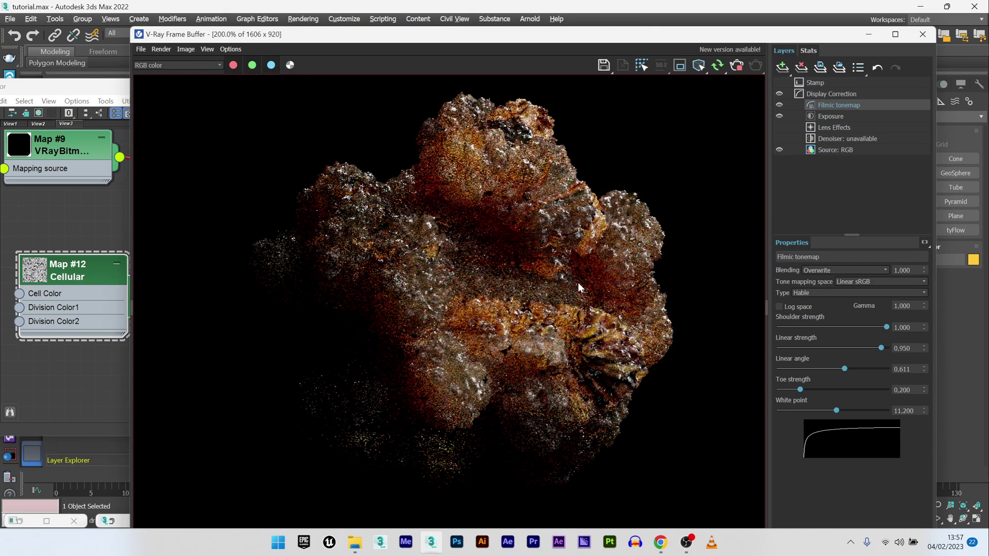